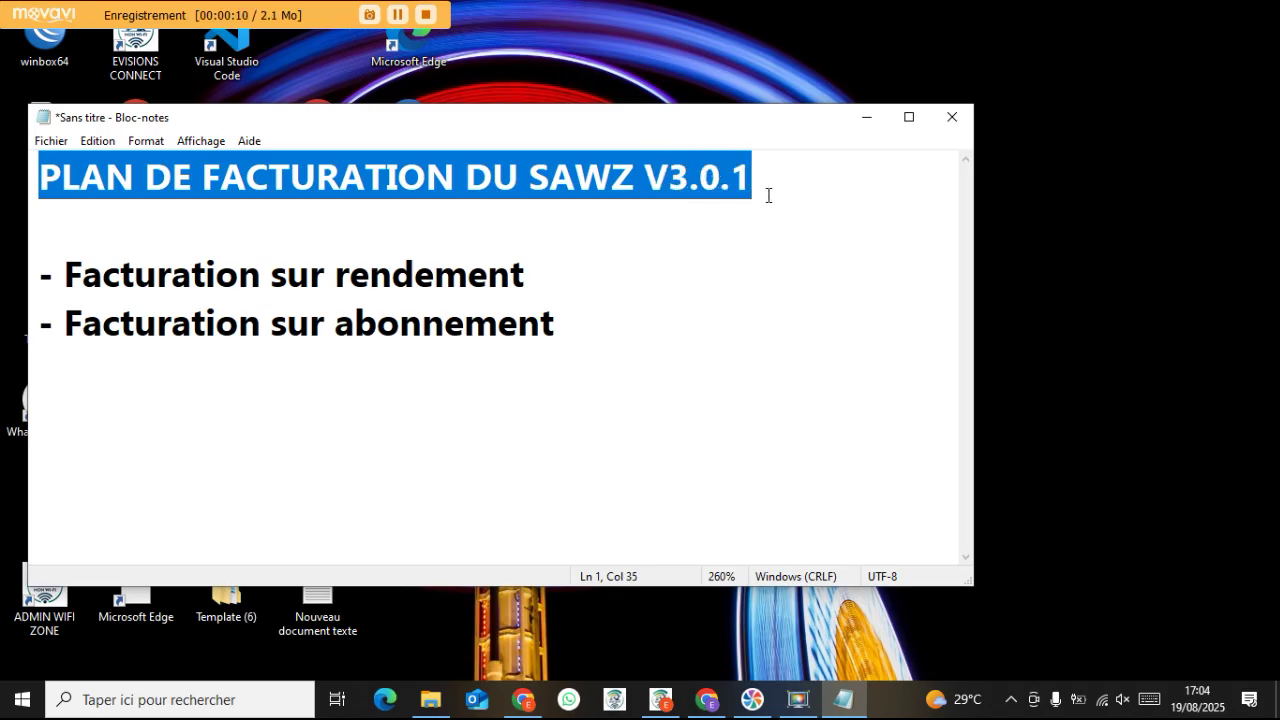
Highlight the Facturation sur rendement and Facturation sur abonnement lines in the notes
{"action": "left_click", "coordinate": [779, 176]}
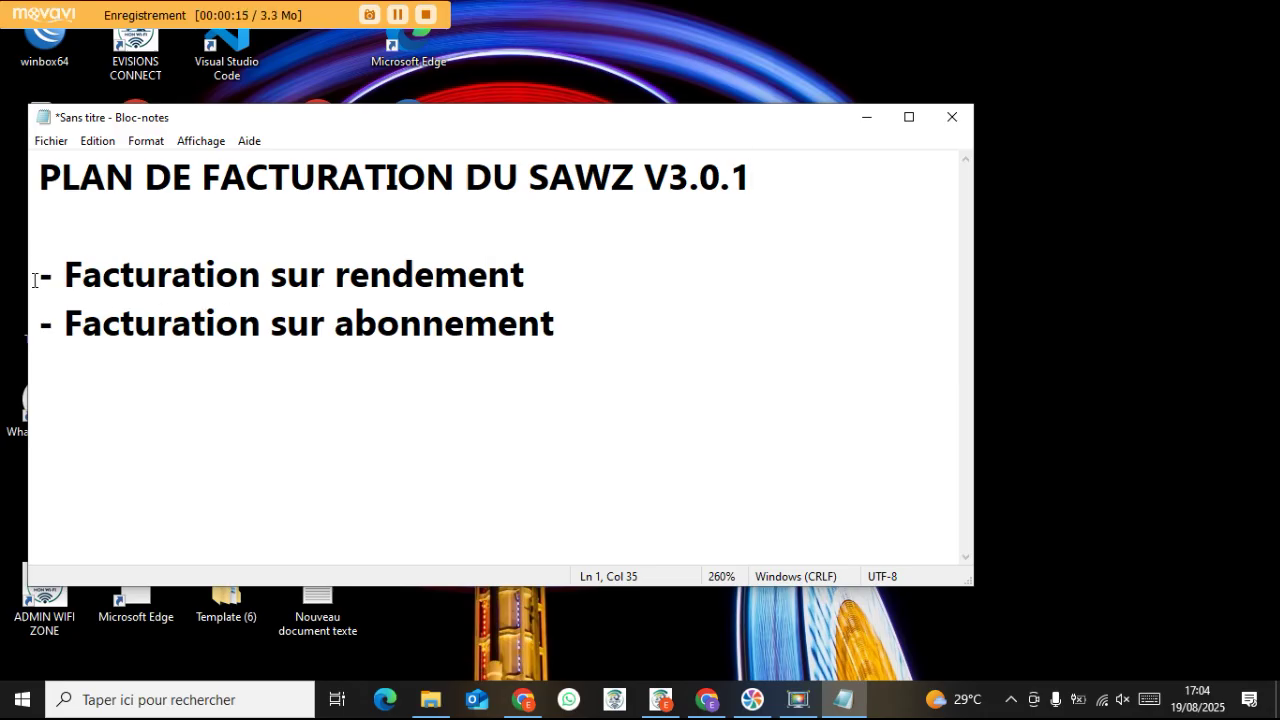
{"action": "left_click_drag", "start_coordinate": [57, 273], "coordinate": [620, 294]}
{"action": "left_click_drag", "start_coordinate": [67, 270], "coordinate": [573, 282]}
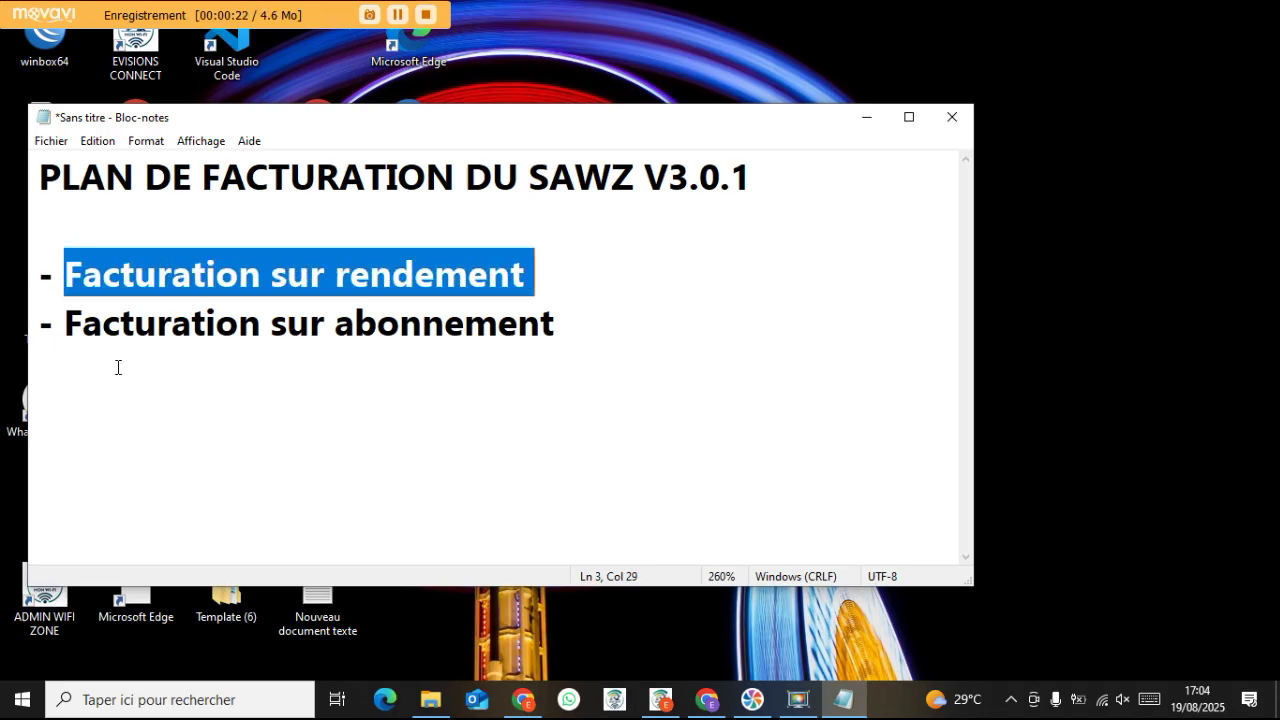
{"action": "left_click_drag", "start_coordinate": [59, 331], "coordinate": [563, 350]}
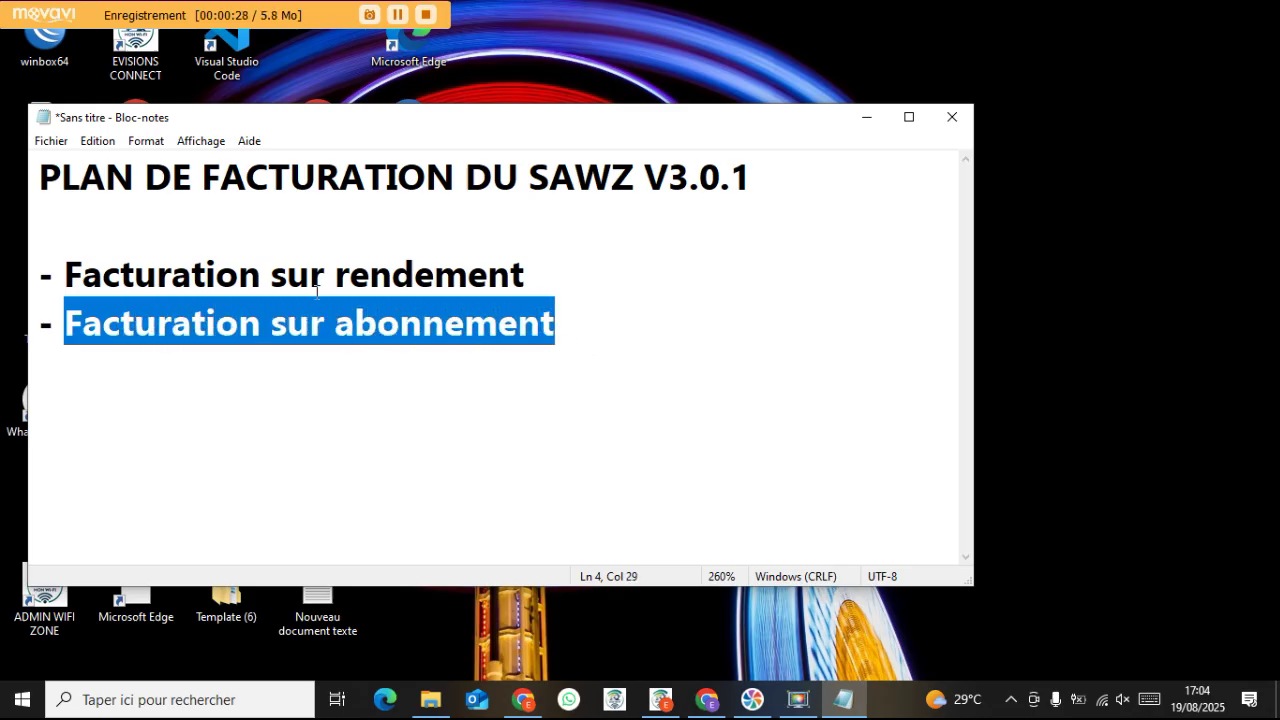
{"action": "left_click_drag", "start_coordinate": [64, 274], "coordinate": [743, 271]}
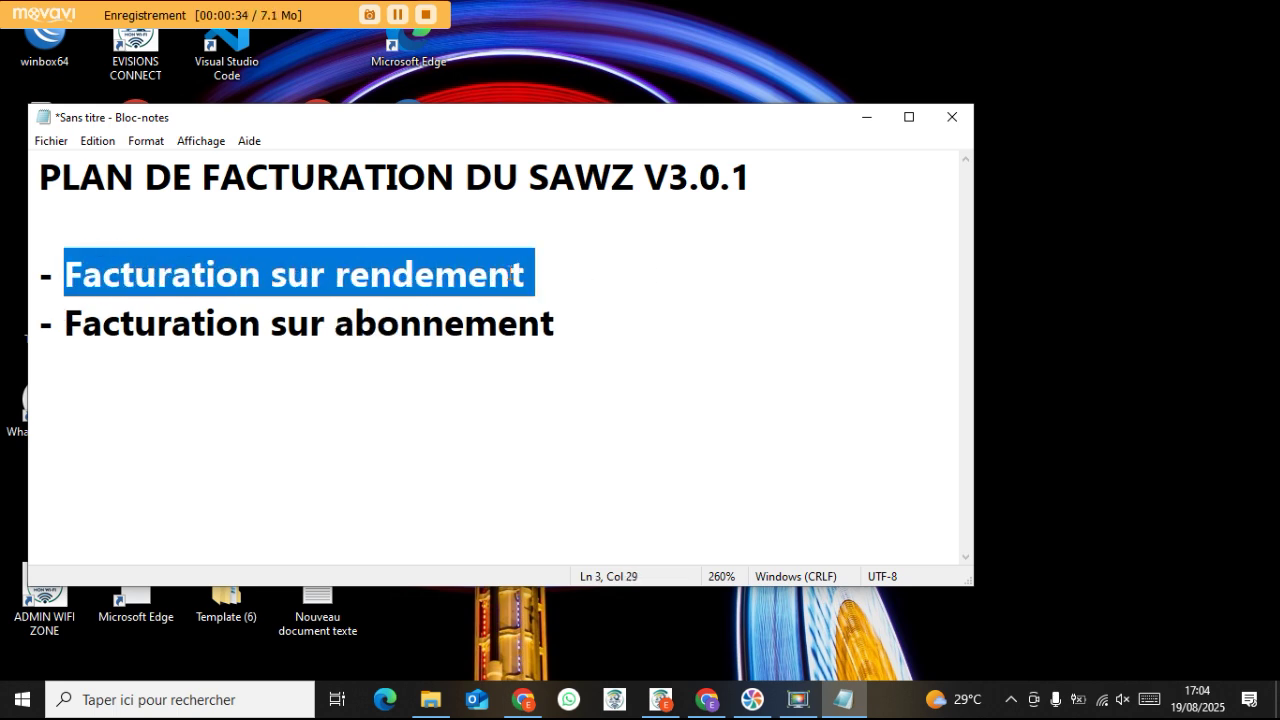
{"action": "left_click", "coordinate": [565, 277]}
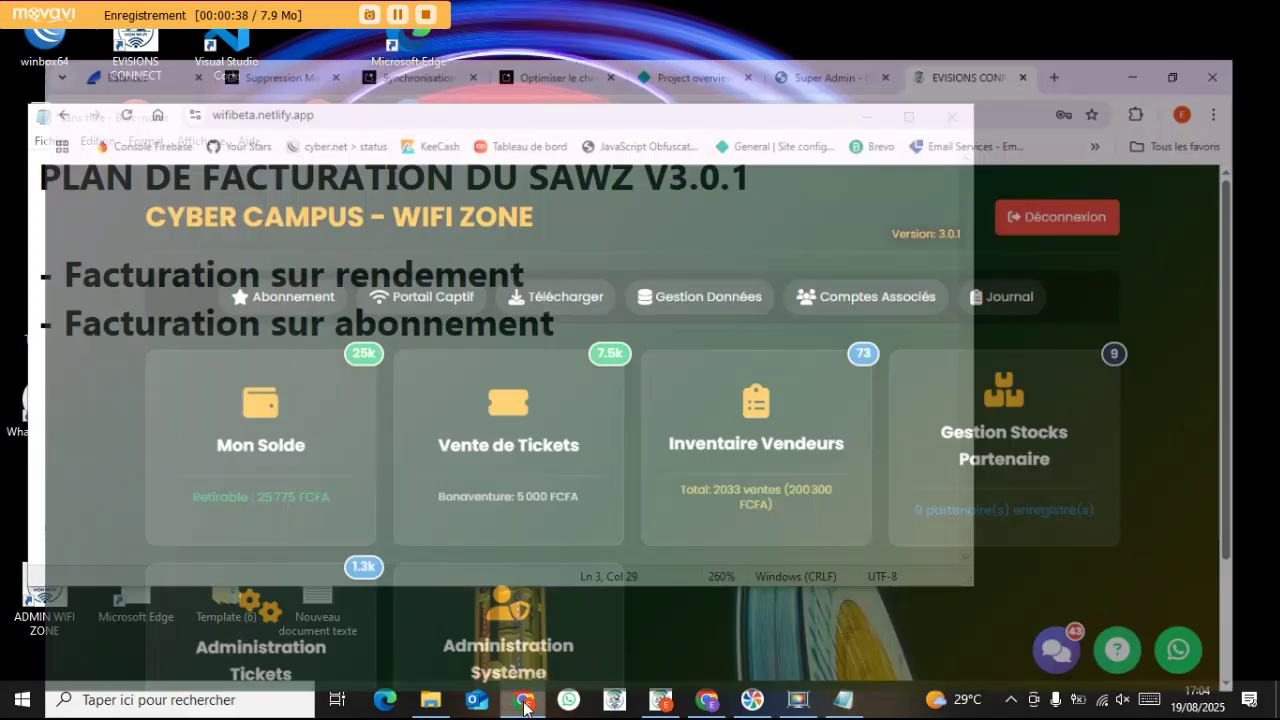
Switch to the WiFi Zone admin dashboard and open the subscription plans panel
{"action": "left_click", "coordinate": [523, 699]}
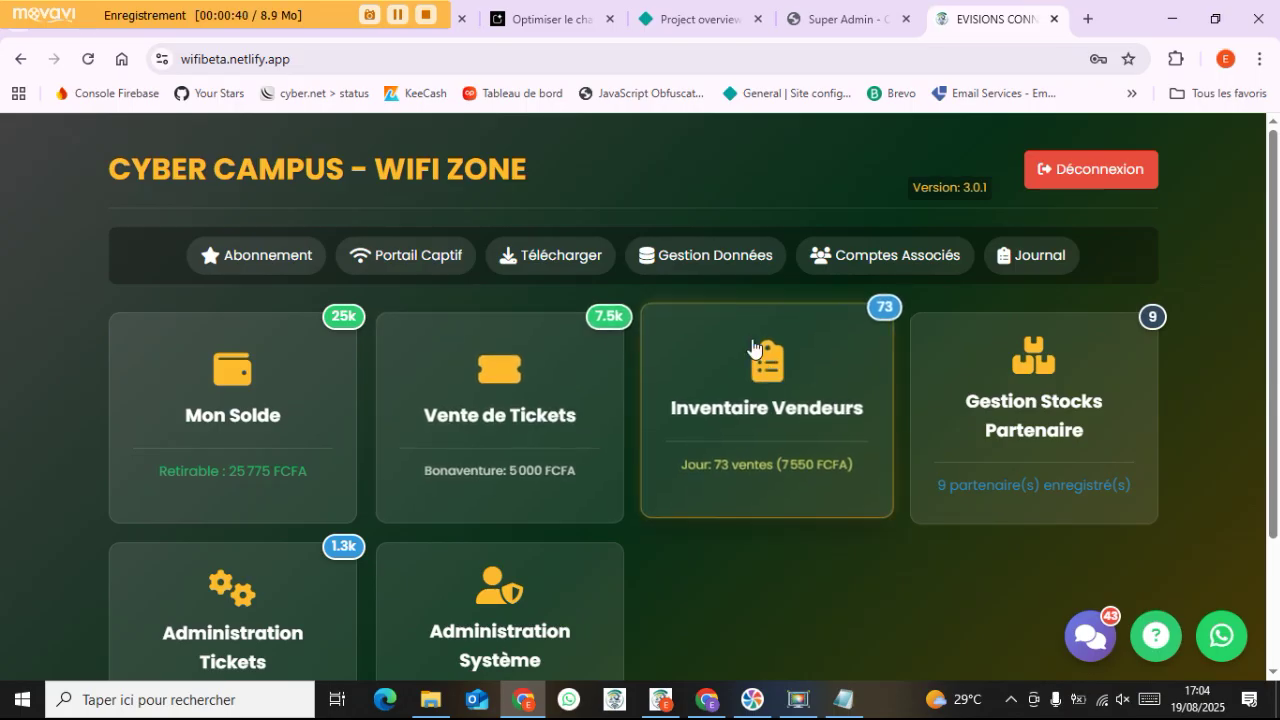
{"action": "scroll", "coordinate": [898, 356], "scroll_direction": "down", "scroll_amount": 3}
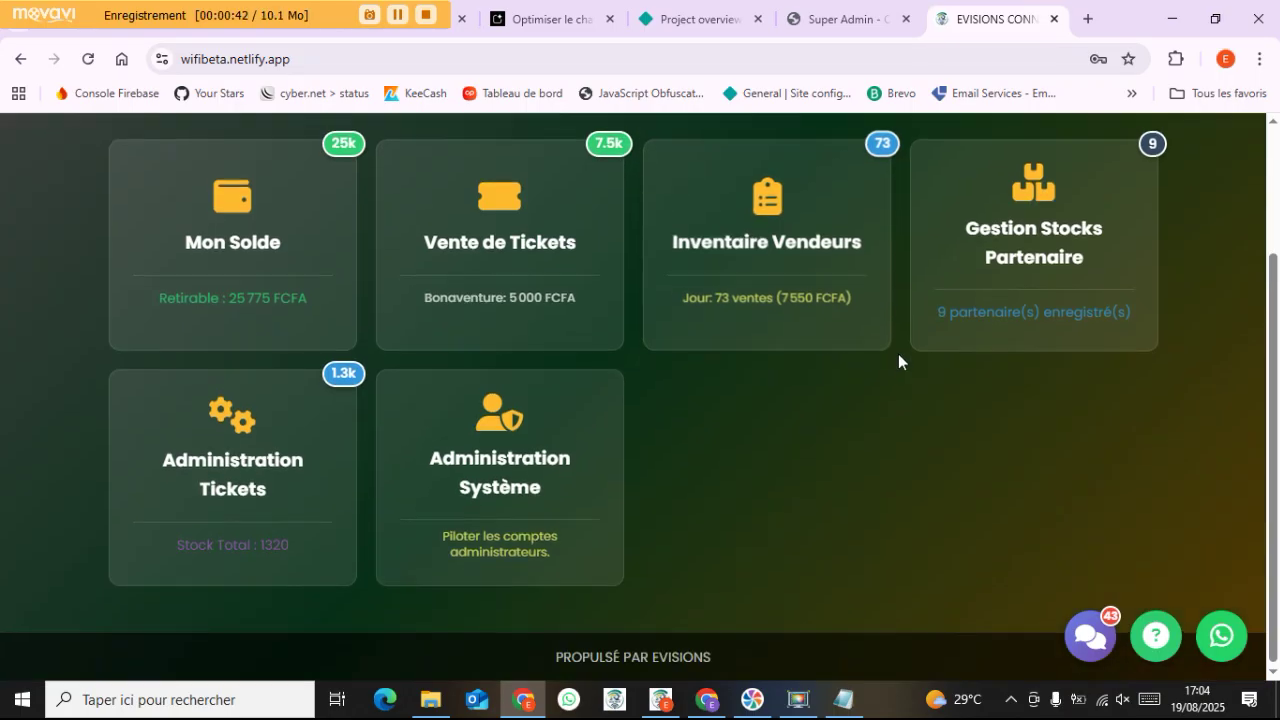
{"action": "scroll", "coordinate": [890, 352], "scroll_direction": "up", "scroll_amount": 3}
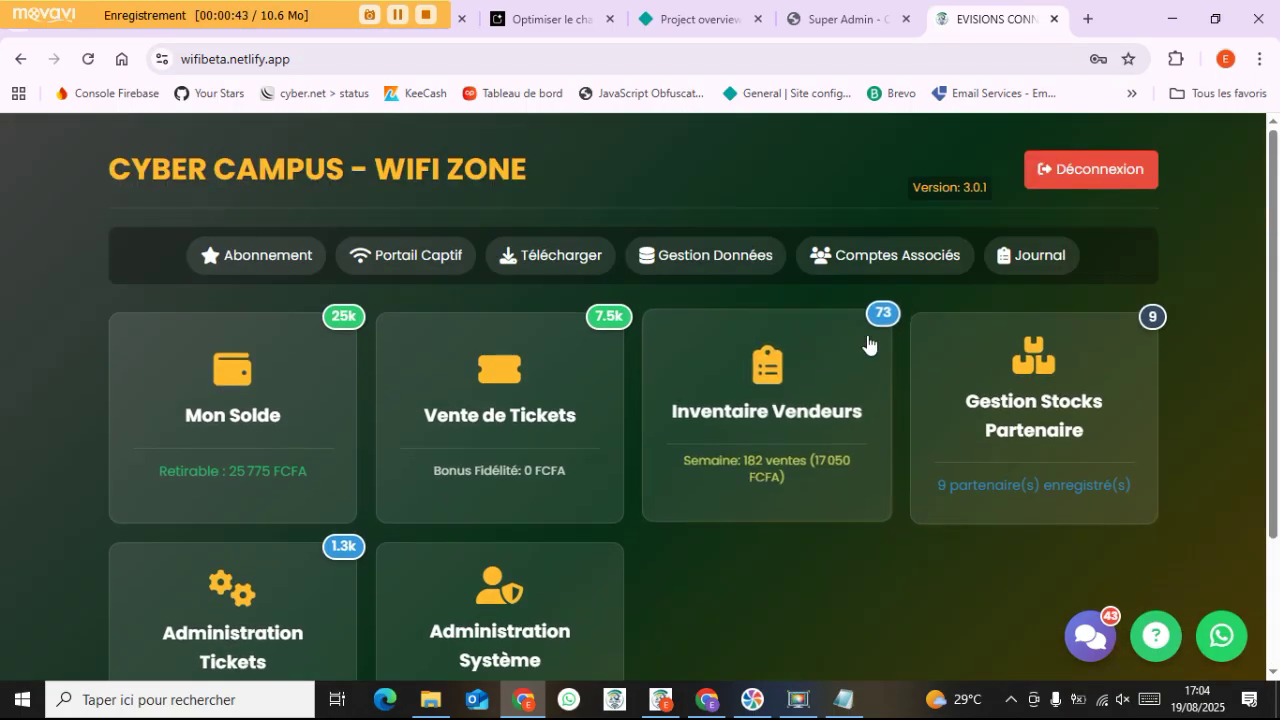
{"action": "left_click", "coordinate": [255, 258]}
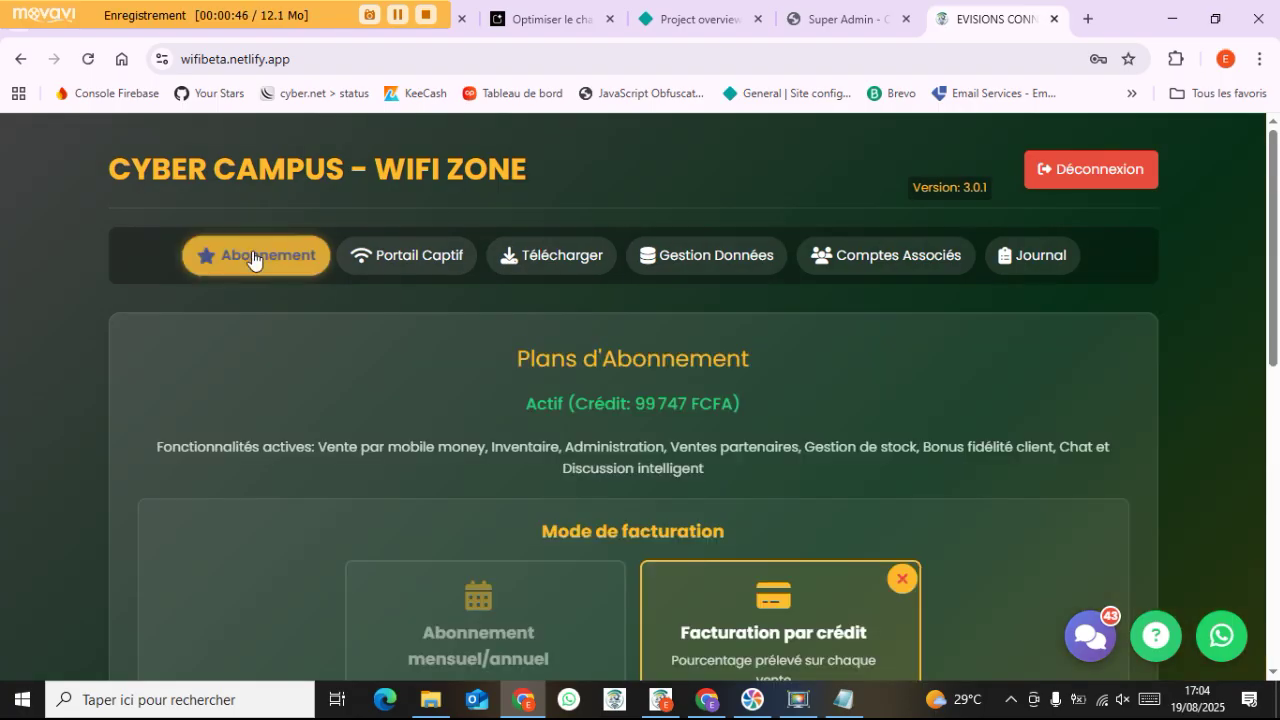
{"action": "scroll", "coordinate": [291, 321], "scroll_direction": "up", "scroll_amount": 1}
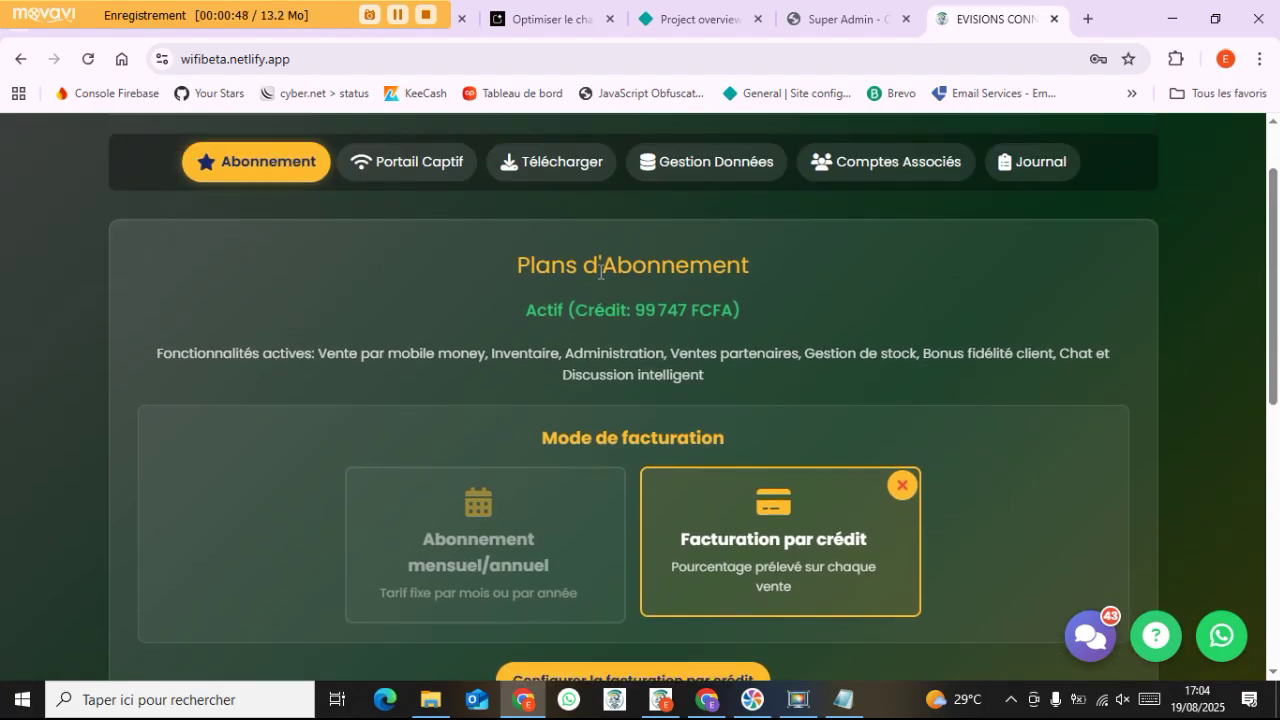
Review the plans status line showing Actif (Crédit: 99 747 FCFA)
{"action": "left_click_drag", "start_coordinate": [529, 272], "coordinate": [768, 315]}
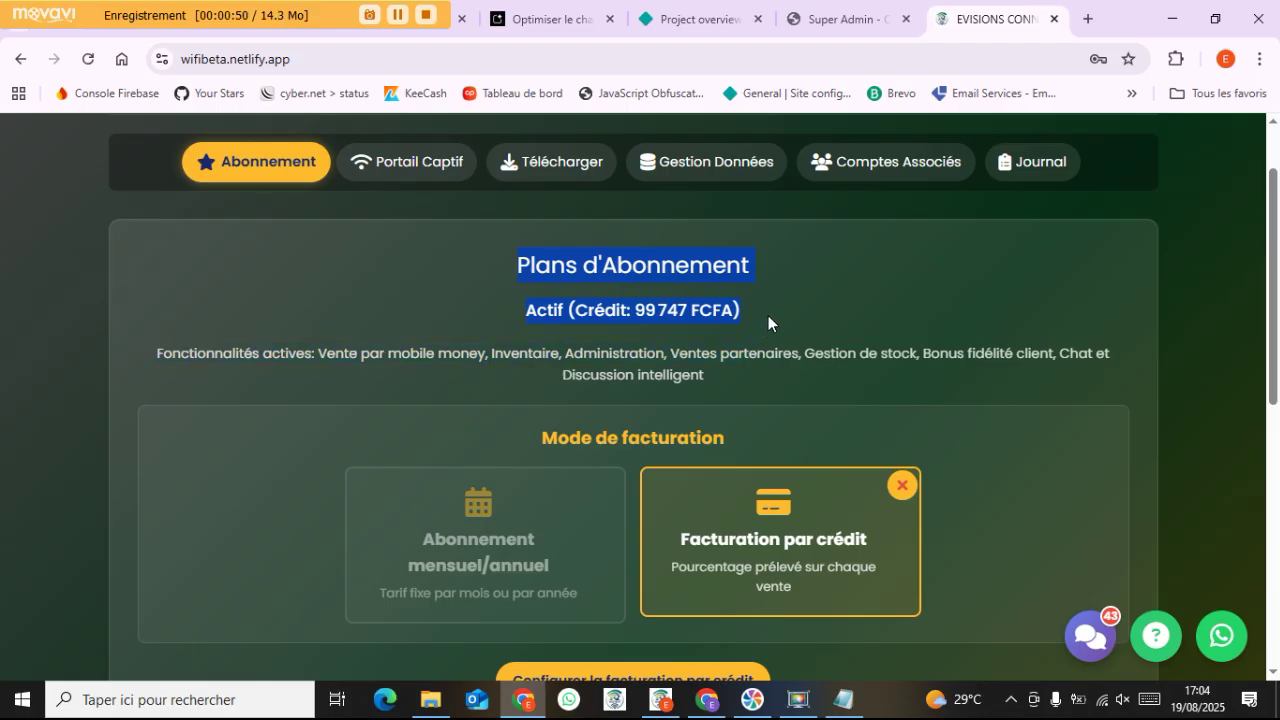
{"action": "left_click", "coordinate": [750, 313]}
{"action": "left_click_drag", "start_coordinate": [579, 316], "coordinate": [769, 324]}
{"action": "left_click_drag", "start_coordinate": [547, 312], "coordinate": [741, 326]}
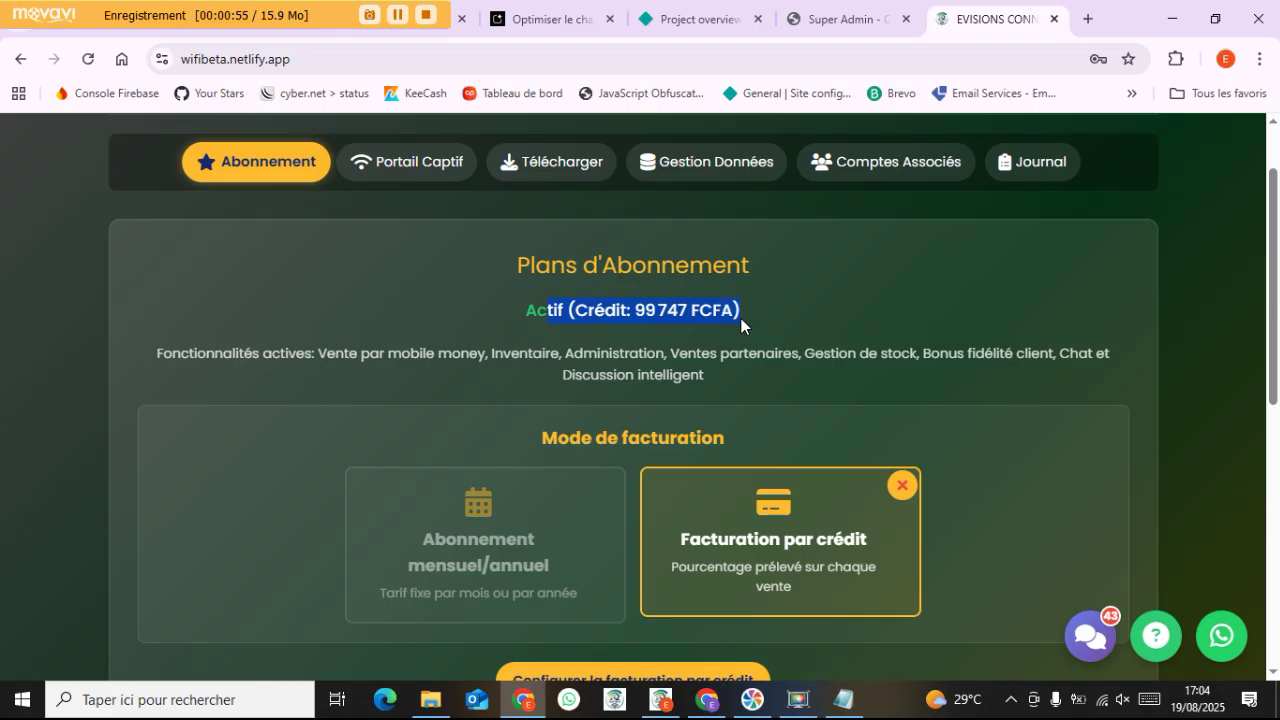
{"action": "left_click", "coordinate": [571, 311]}
{"action": "left_click_drag", "start_coordinate": [533, 306], "coordinate": [751, 310]}
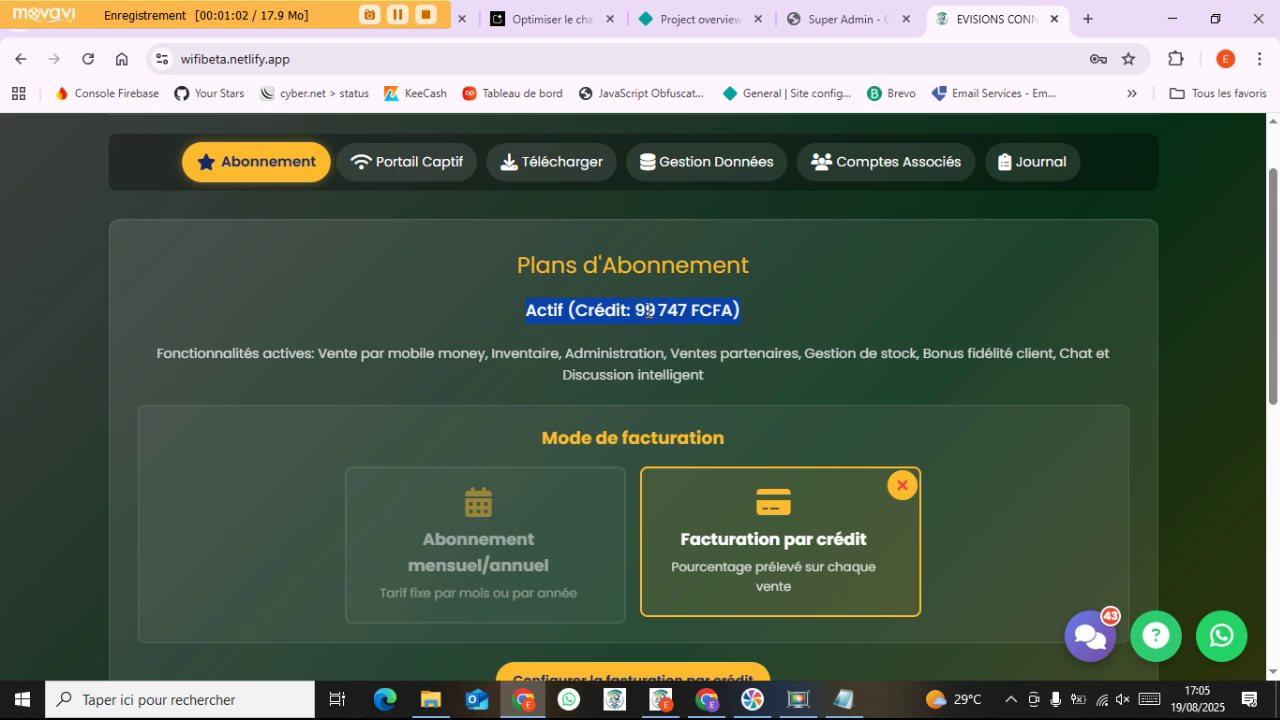
{"action": "left_click", "coordinate": [574, 317]}
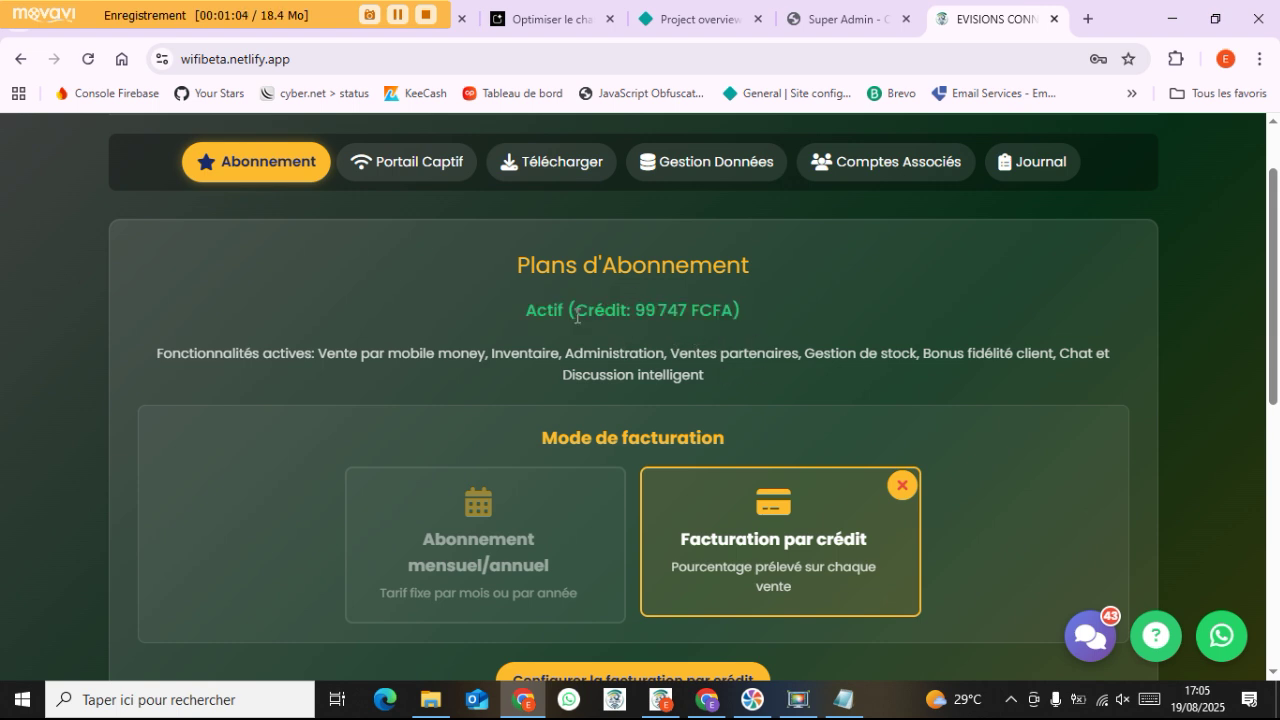
Look over the active features list and open the credit billing configuration
{"action": "scroll", "coordinate": [503, 346], "scroll_direction": "down", "scroll_amount": 1}
{"action": "left_click_drag", "start_coordinate": [151, 260], "coordinate": [587, 281]}
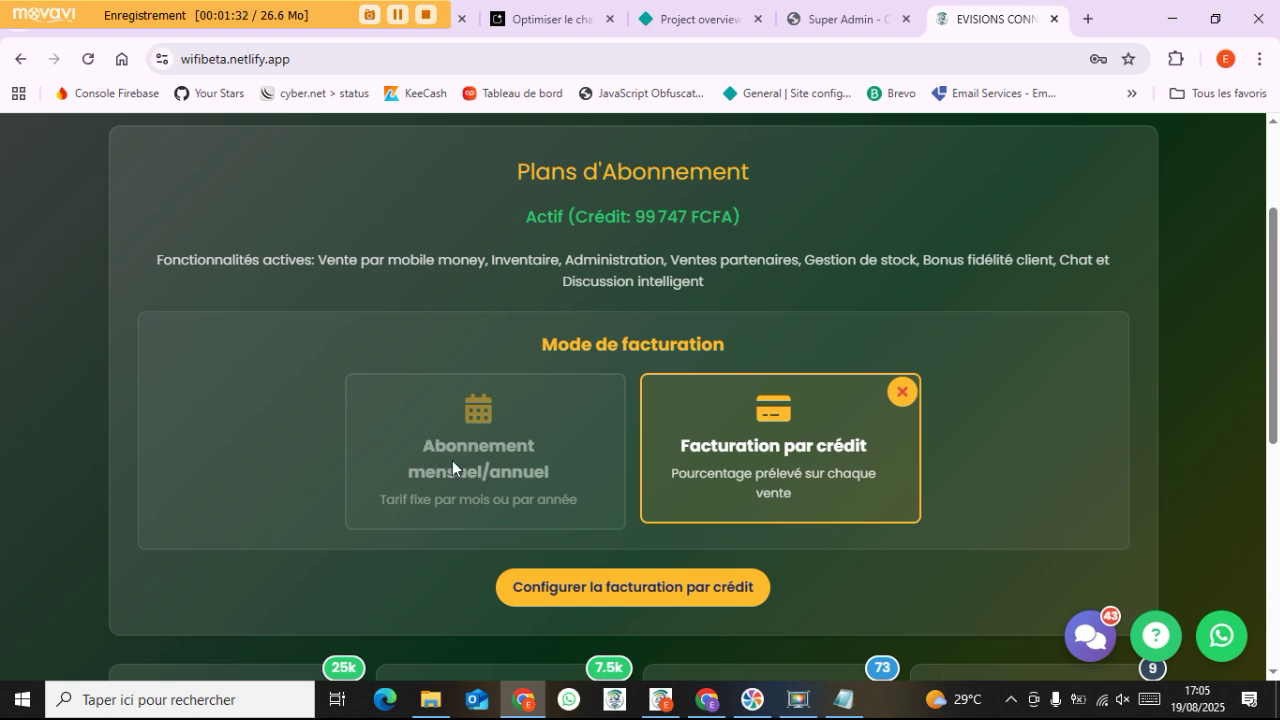
{"action": "scroll", "coordinate": [460, 461], "scroll_direction": "down", "scroll_amount": 1}
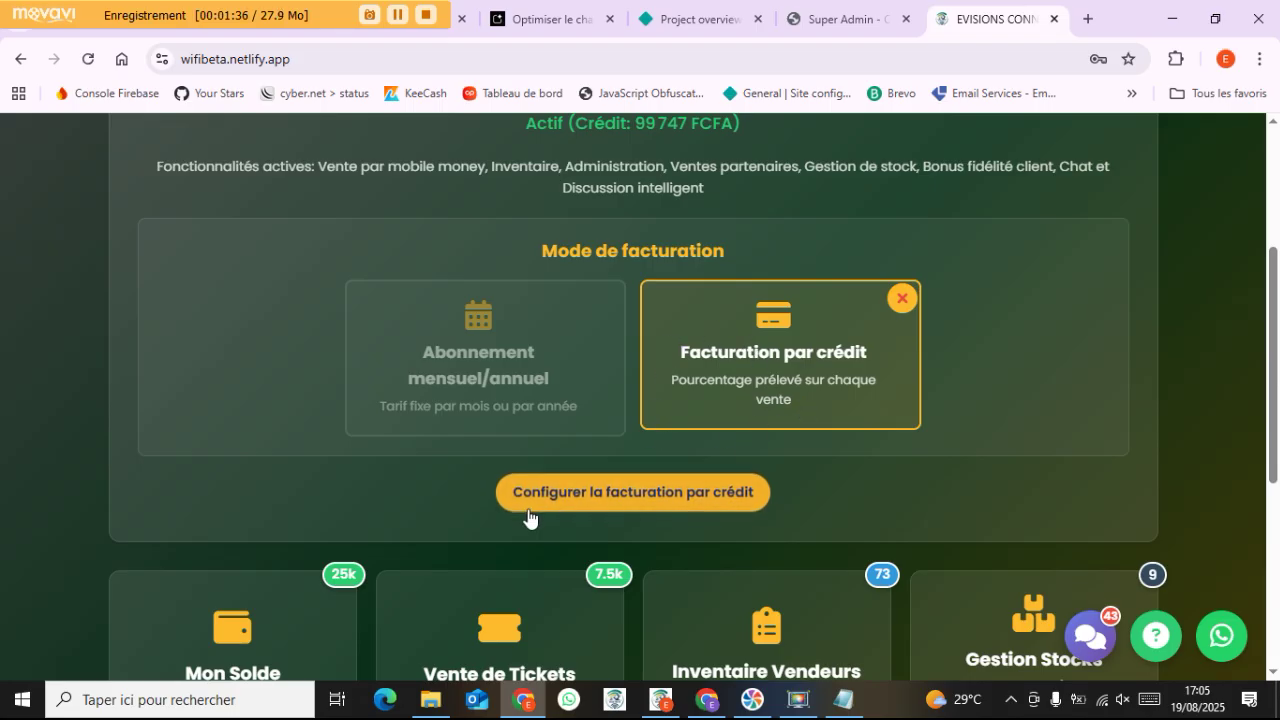
{"action": "left_click", "coordinate": [641, 497]}
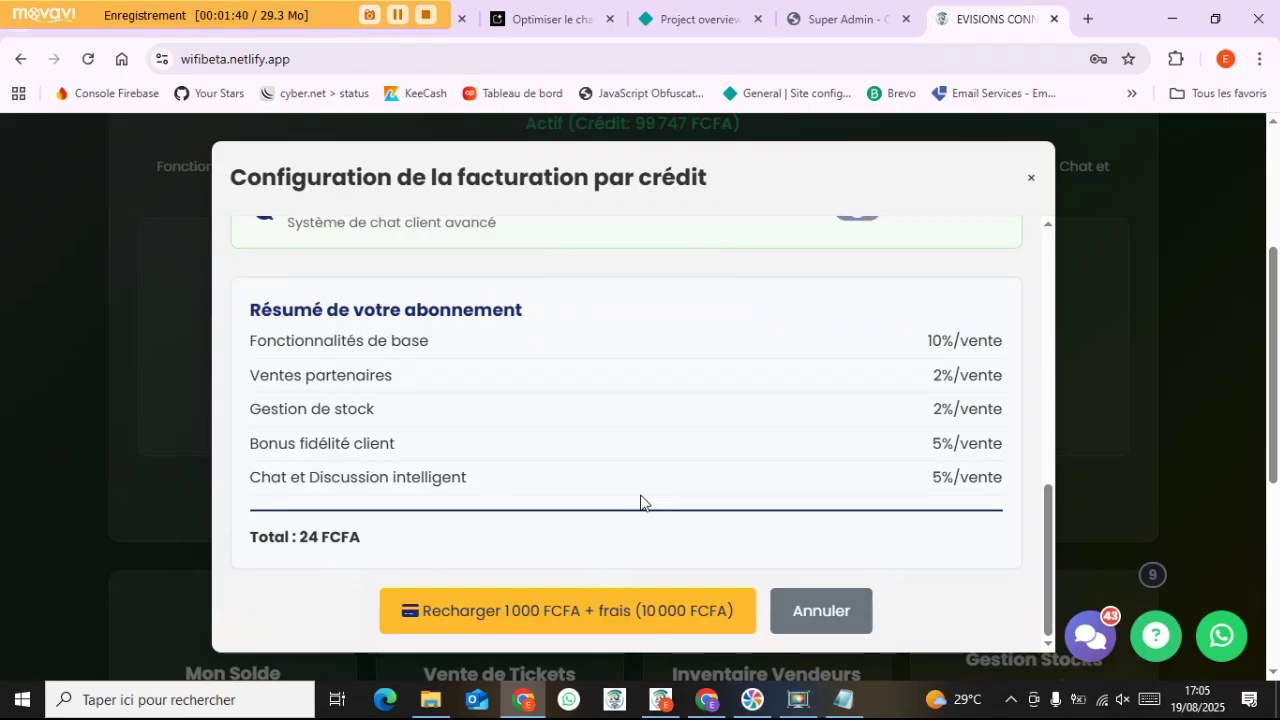
{"action": "scroll", "coordinate": [651, 410], "scroll_direction": "up", "scroll_amount": 8}
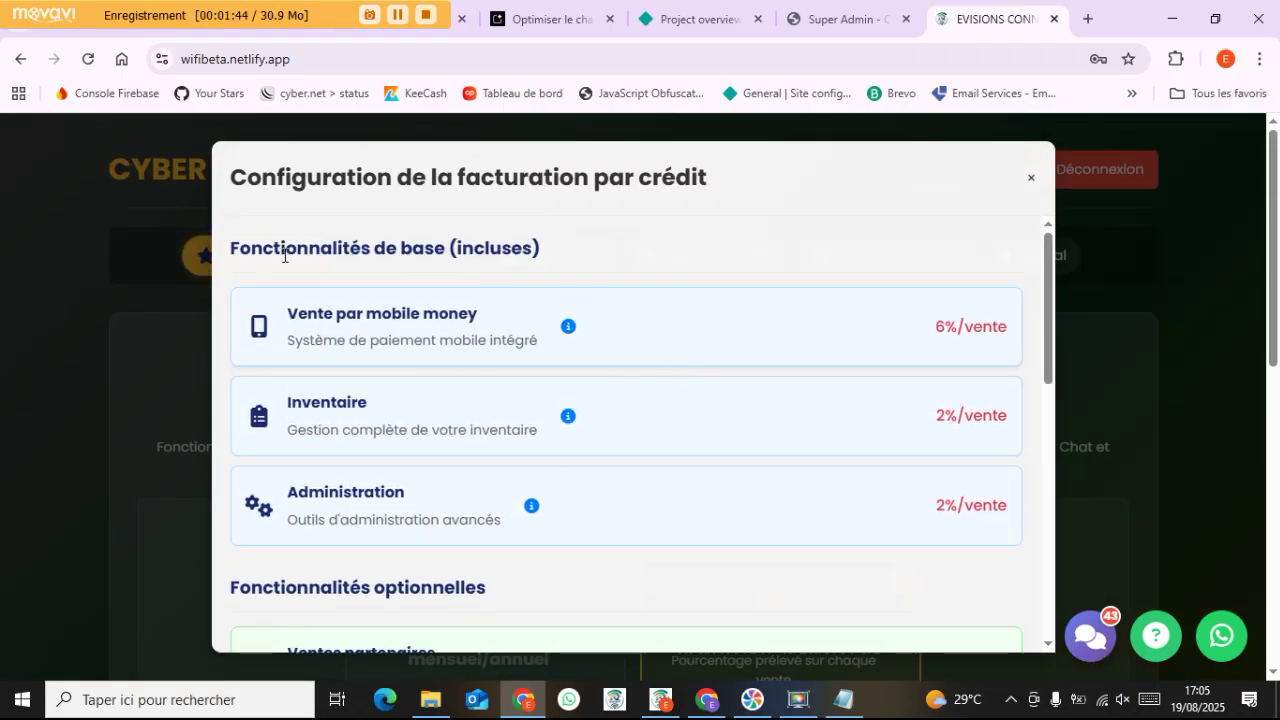
{"action": "left_click_drag", "start_coordinate": [232, 178], "coordinate": [689, 190]}
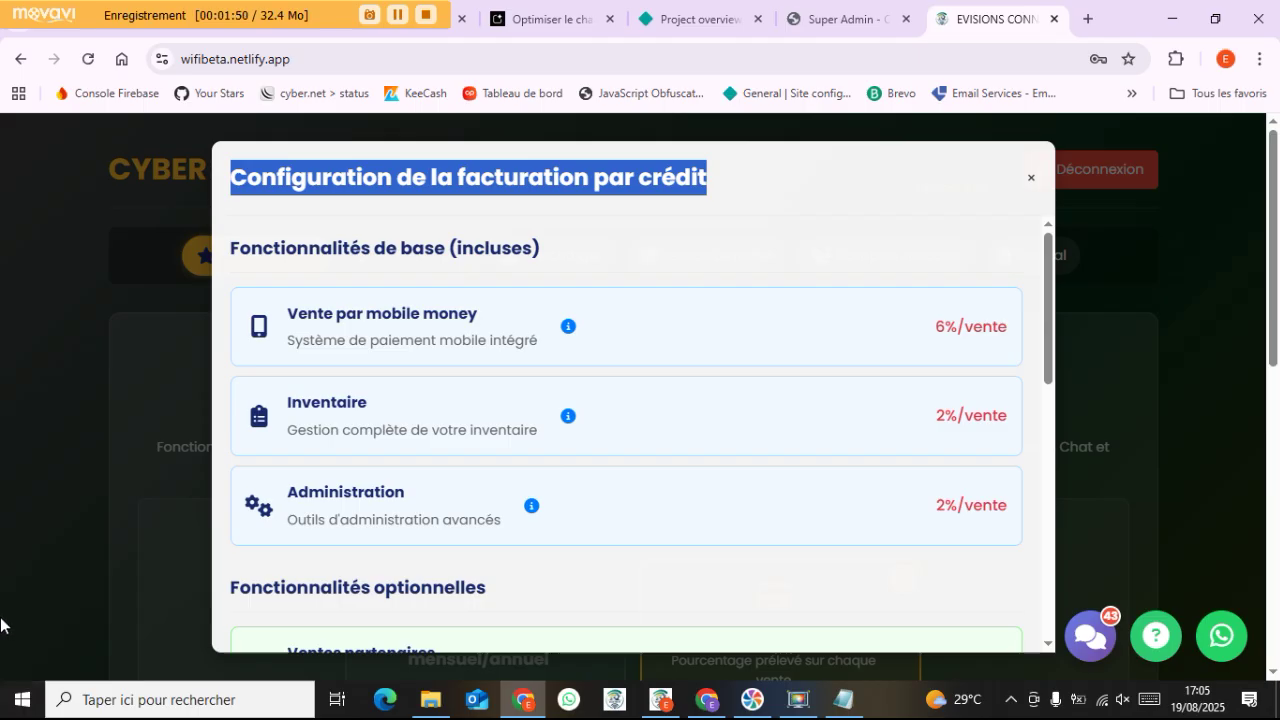
{"action": "left_click_drag", "start_coordinate": [231, 248], "coordinate": [571, 243]}
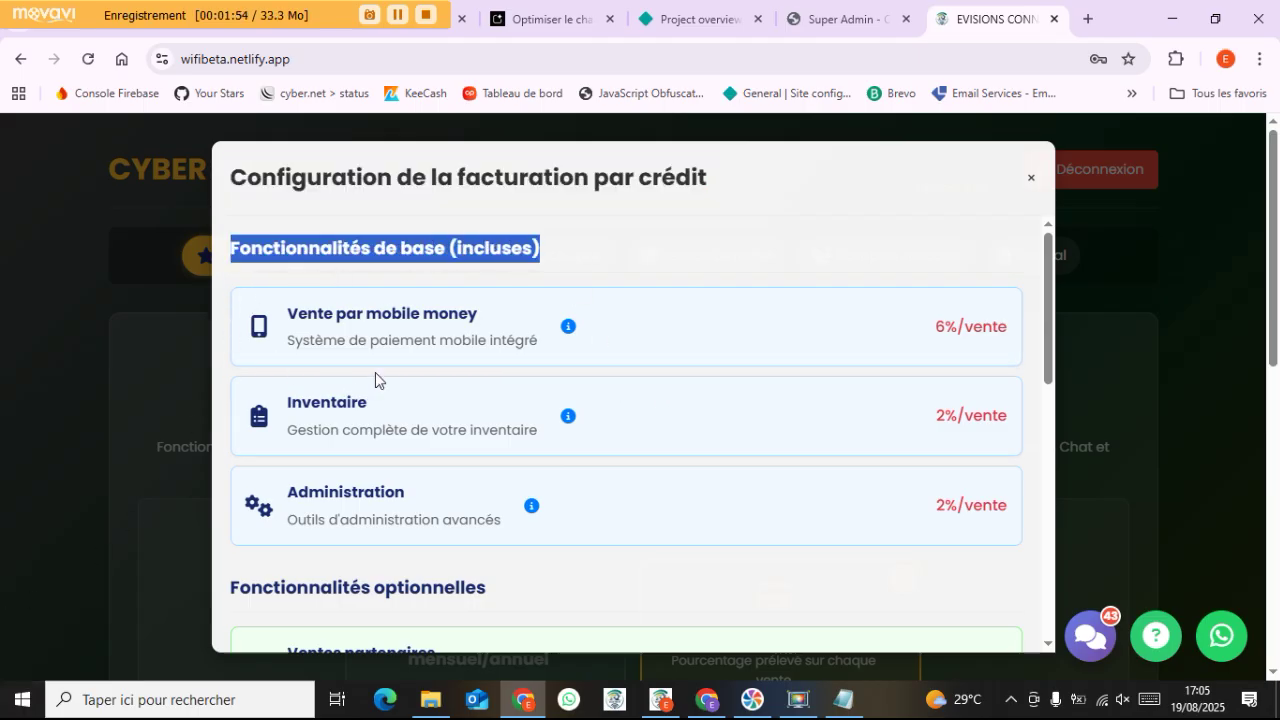
{"action": "scroll", "coordinate": [426, 343], "scroll_direction": "down", "scroll_amount": 2}
{"action": "scroll", "coordinate": [434, 354], "scroll_direction": "up", "scroll_amount": 2}
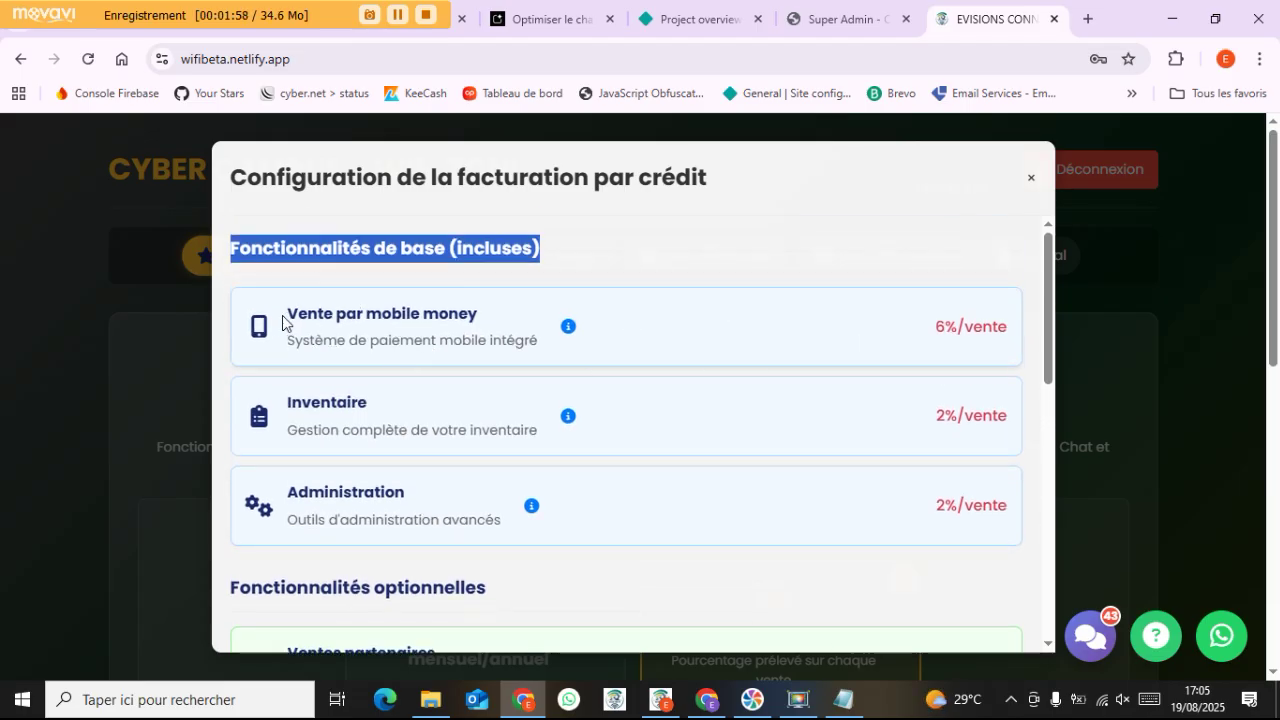
{"action": "left_click_drag", "start_coordinate": [282, 319], "coordinate": [426, 506]}
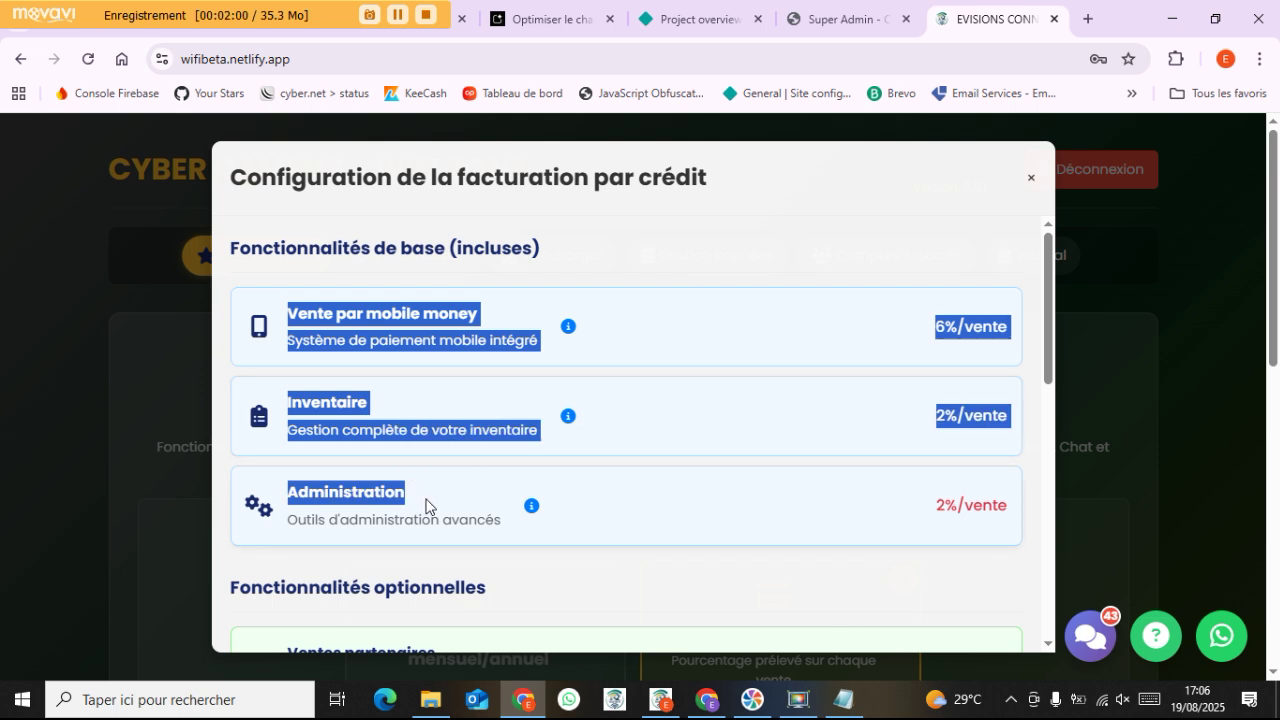
{"action": "left_click", "coordinate": [298, 318]}
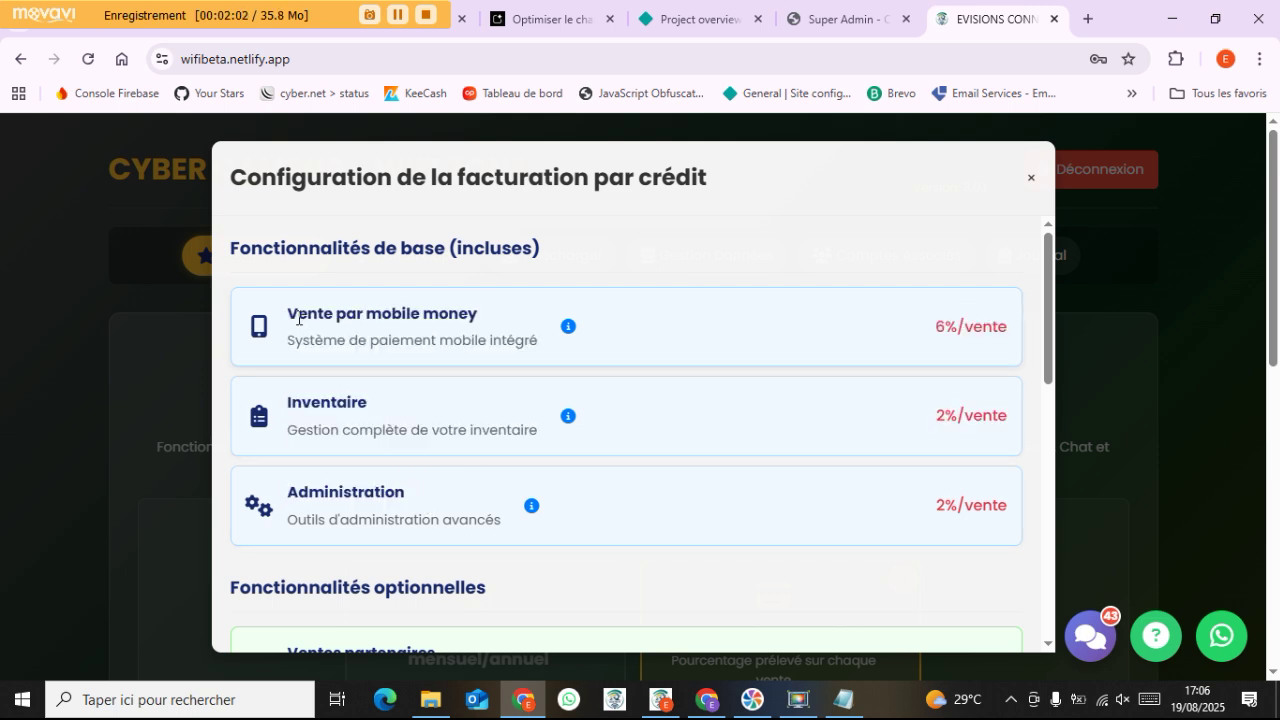
{"action": "left_click_drag", "start_coordinate": [295, 314], "coordinate": [517, 318]}
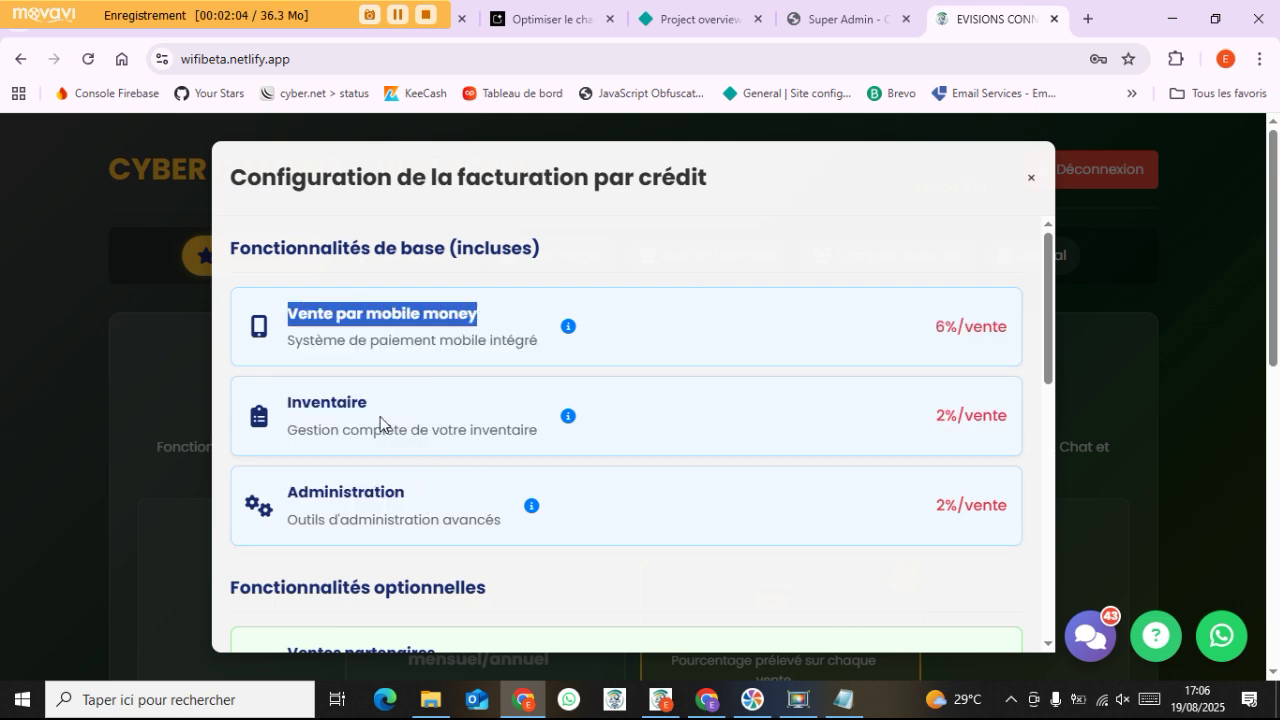
{"action": "left_click_drag", "start_coordinate": [296, 491], "coordinate": [486, 489]}
{"action": "scroll", "coordinate": [648, 465], "scroll_direction": "down", "scroll_amount": 1}
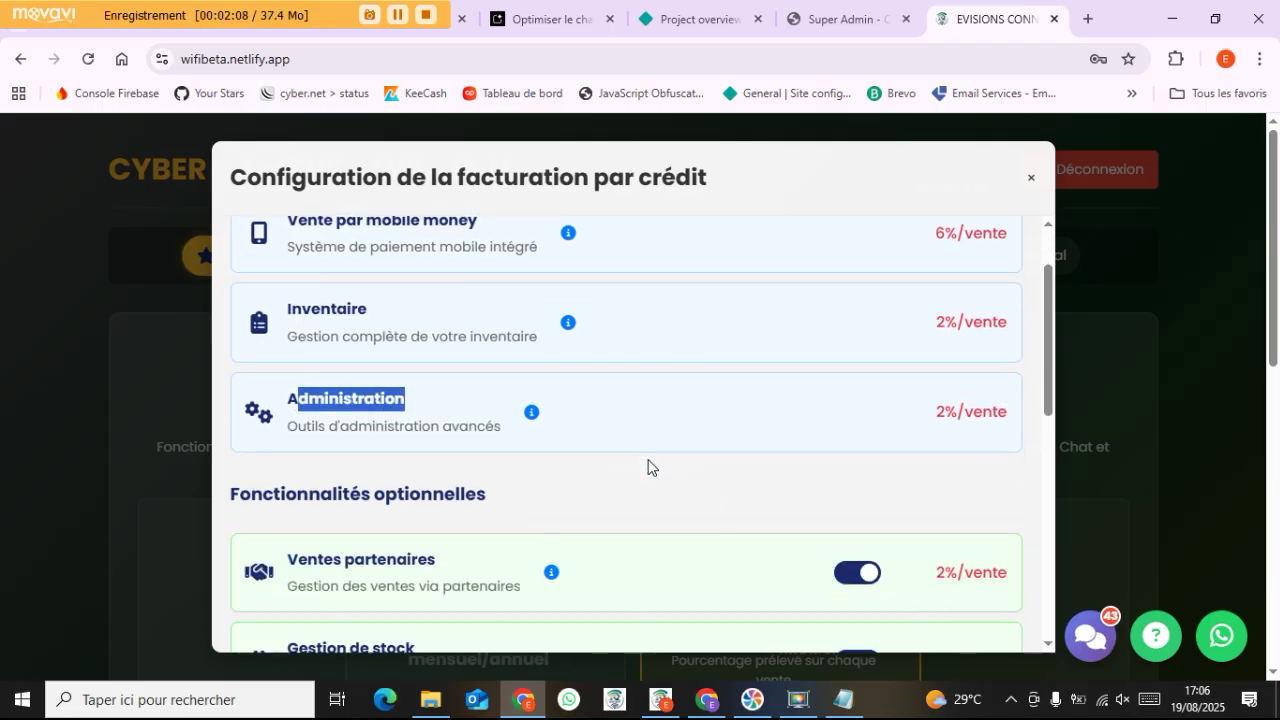
{"action": "scroll", "coordinate": [648, 421], "scroll_direction": "up", "scroll_amount": 1}
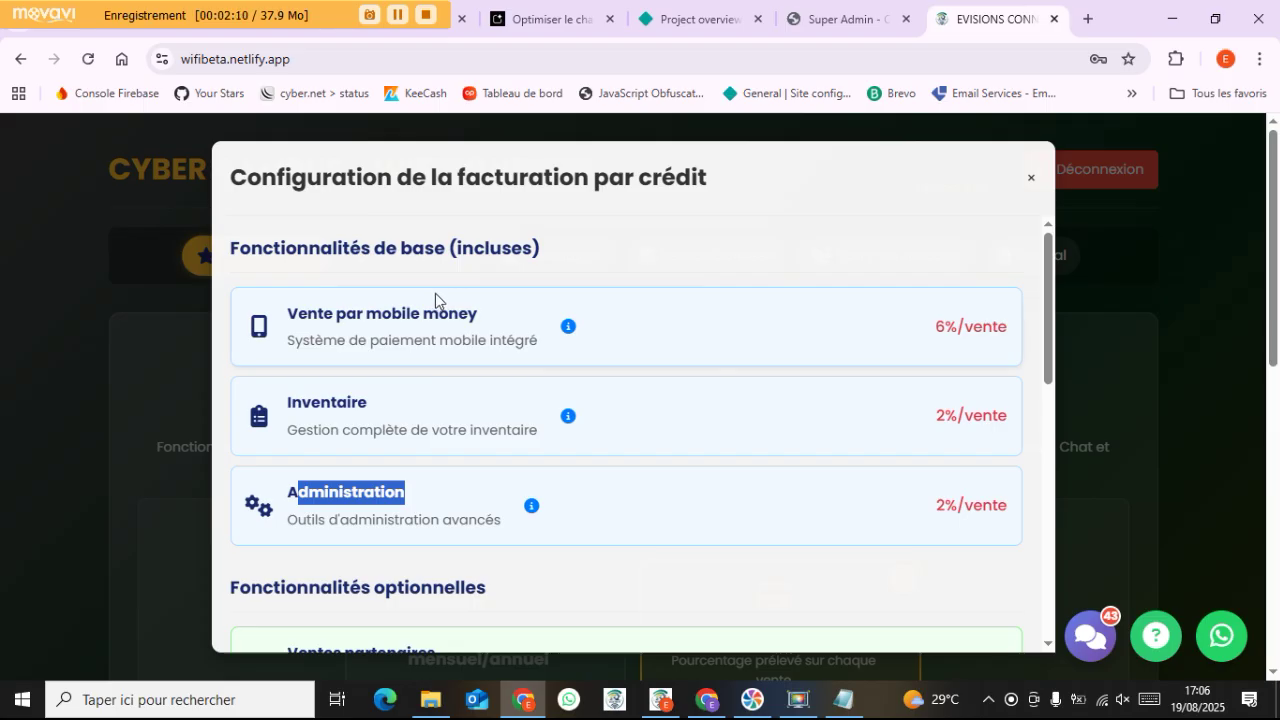
{"action": "scroll", "coordinate": [506, 391], "scroll_direction": "down", "scroll_amount": 3}
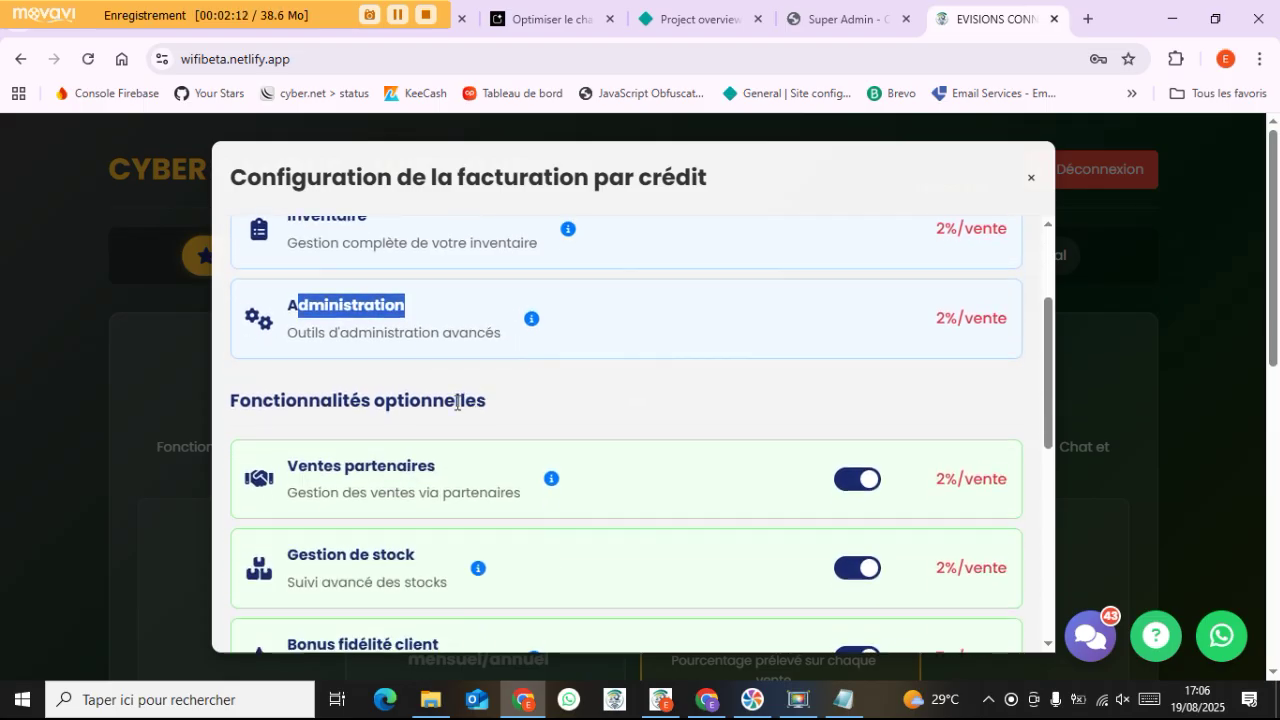
{"action": "left_click_drag", "start_coordinate": [228, 309], "coordinate": [526, 306]}
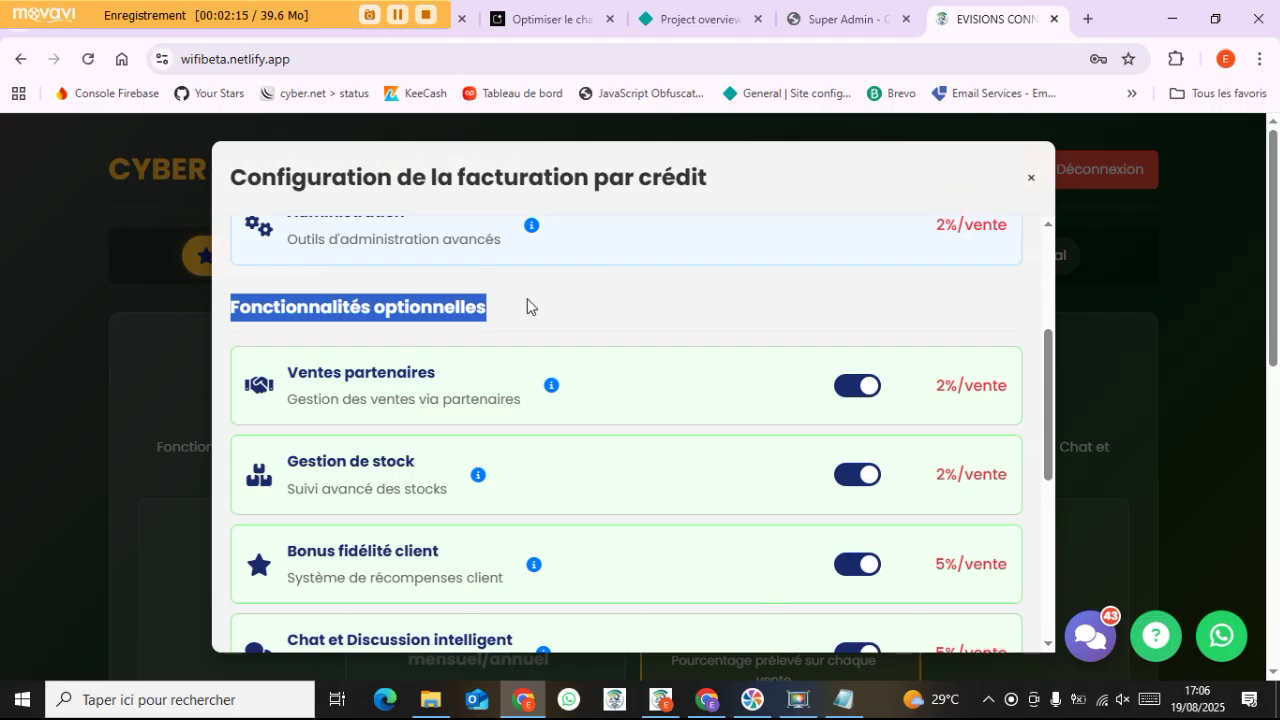
{"action": "left_click", "coordinate": [298, 372]}
{"action": "left_click_drag", "start_coordinate": [298, 372], "coordinate": [475, 378]}
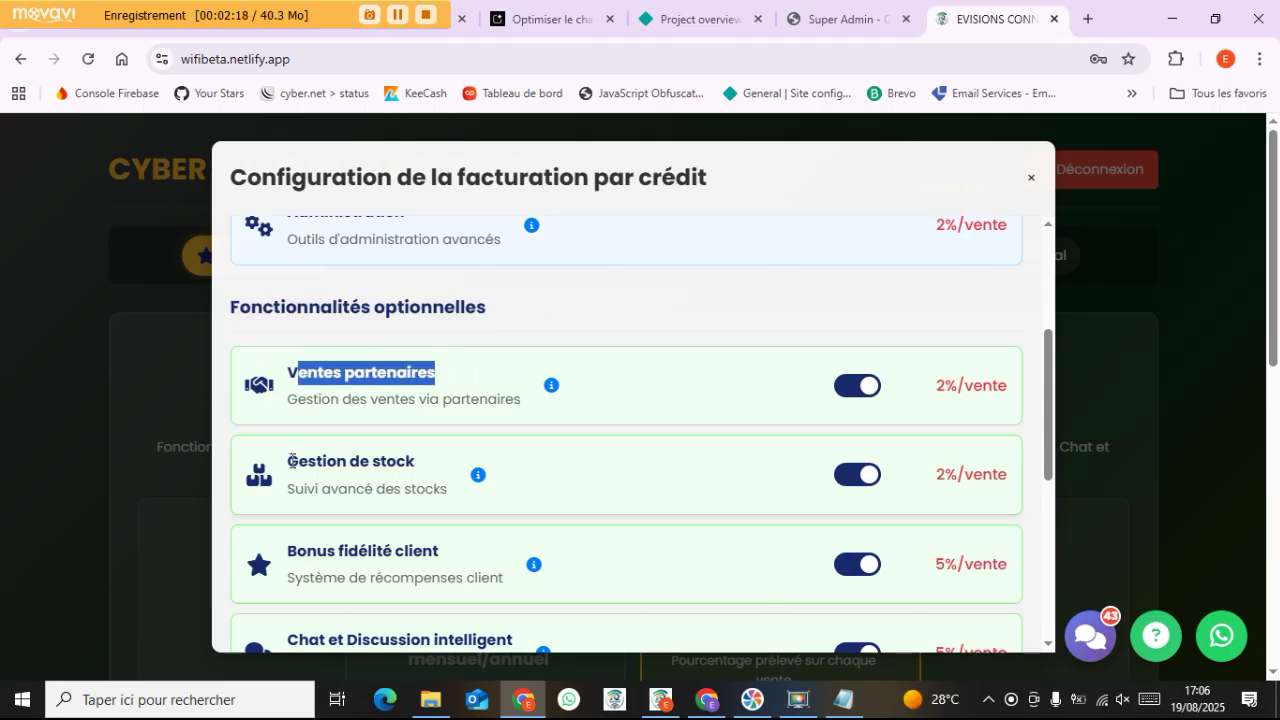
{"action": "left_click_drag", "start_coordinate": [290, 460], "coordinate": [491, 457]}
{"action": "scroll", "coordinate": [304, 478], "scroll_direction": "down", "scroll_amount": 1}
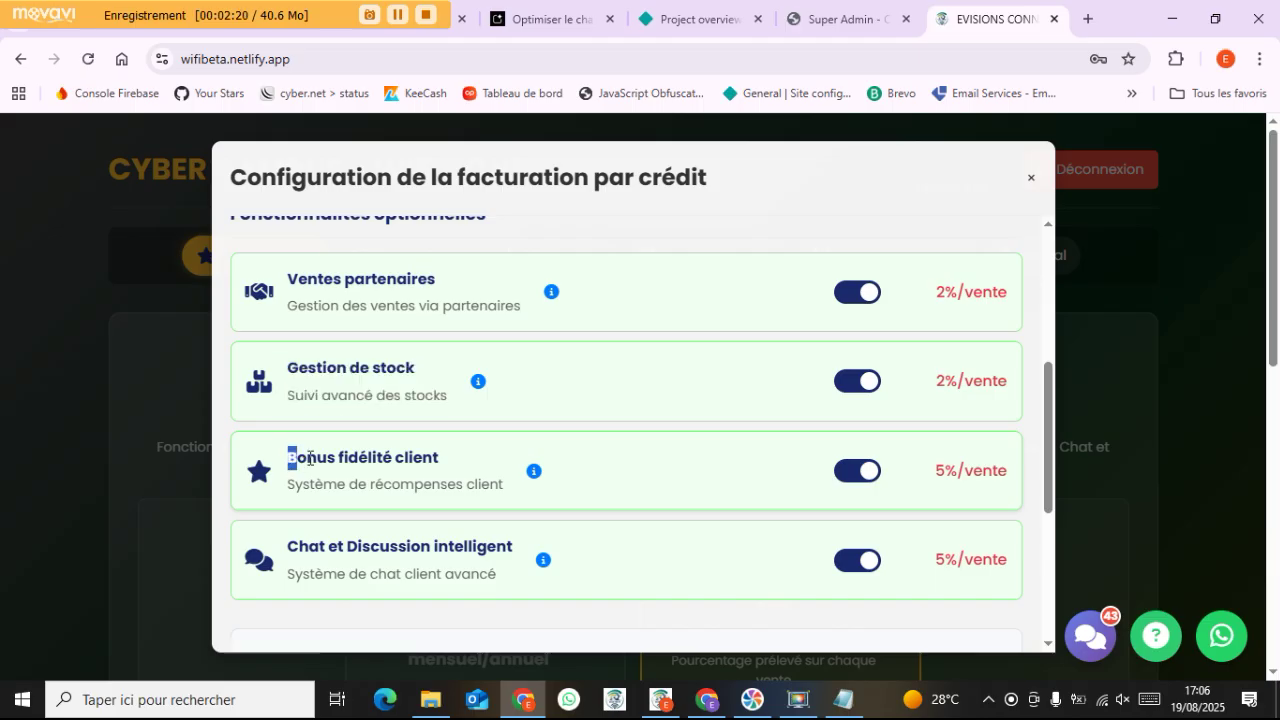
{"action": "left_click_drag", "start_coordinate": [291, 452], "coordinate": [517, 446]}
{"action": "scroll", "coordinate": [307, 418], "scroll_direction": "down", "scroll_amount": 2}
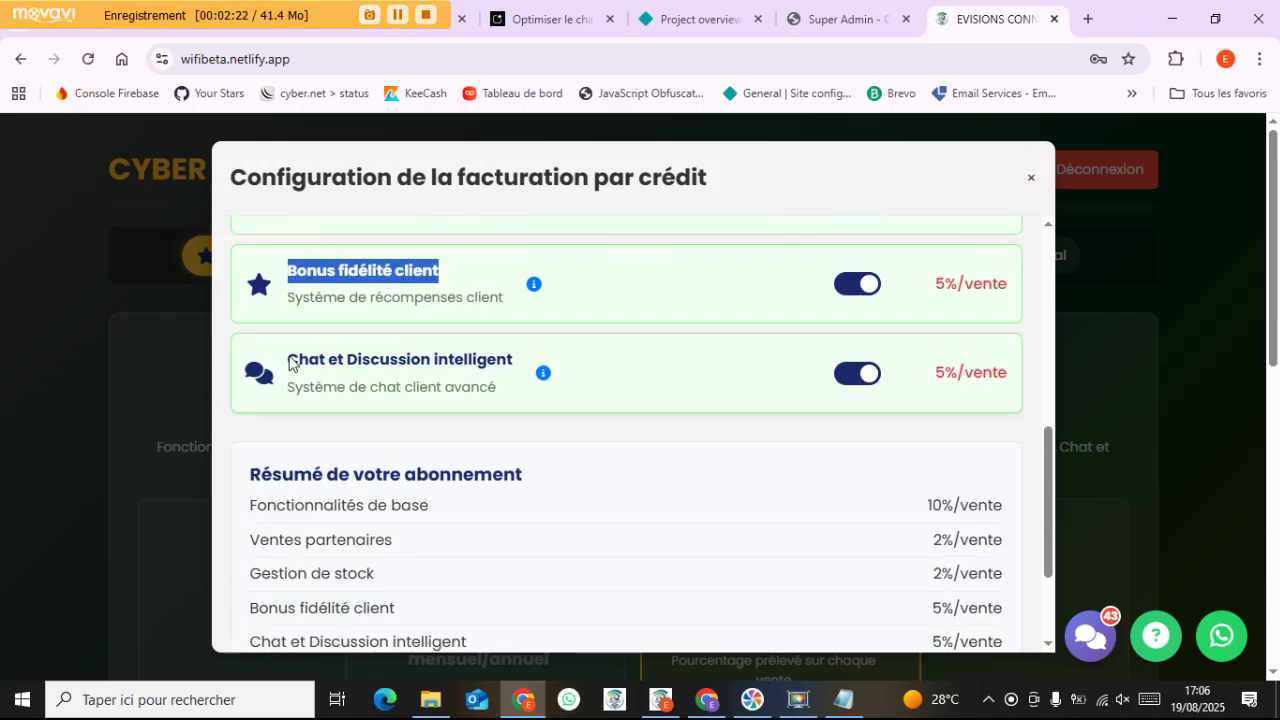
{"action": "left_click_drag", "start_coordinate": [298, 360], "coordinate": [518, 370]}
{"action": "scroll", "coordinate": [568, 343], "scroll_direction": "up", "scroll_amount": 3}
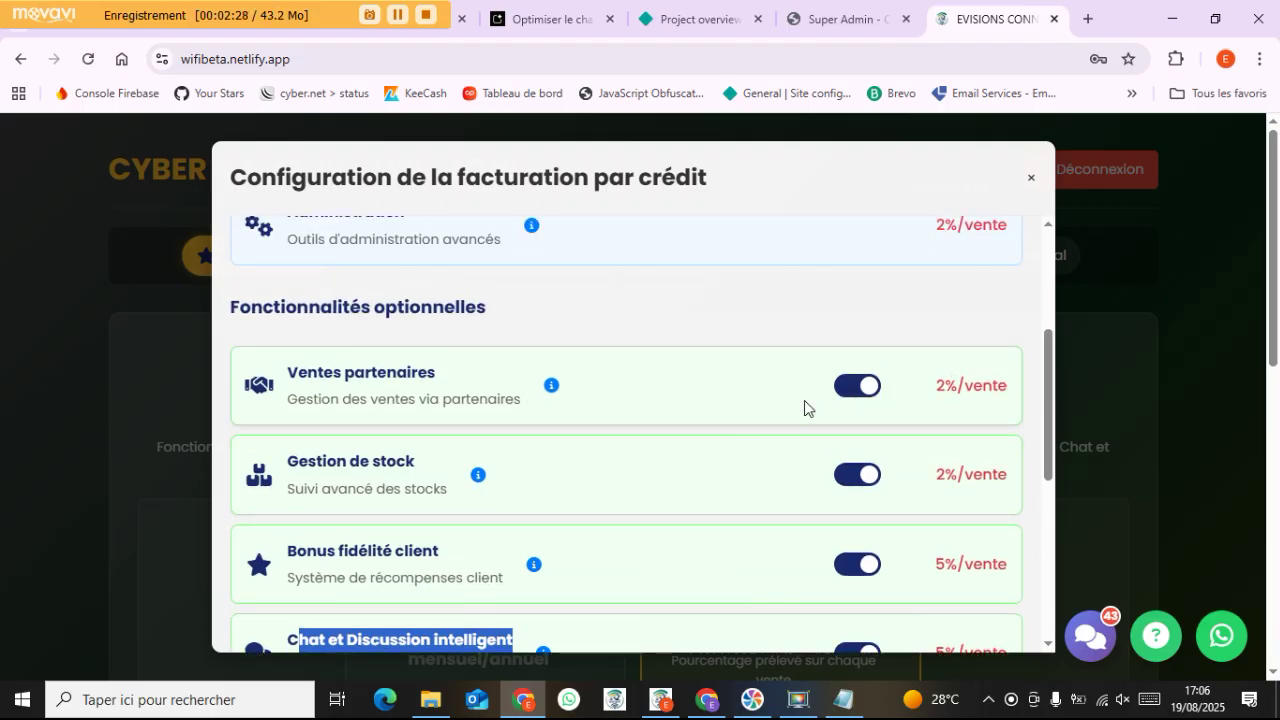
{"action": "scroll", "coordinate": [817, 457], "scroll_direction": "down", "scroll_amount": 5}
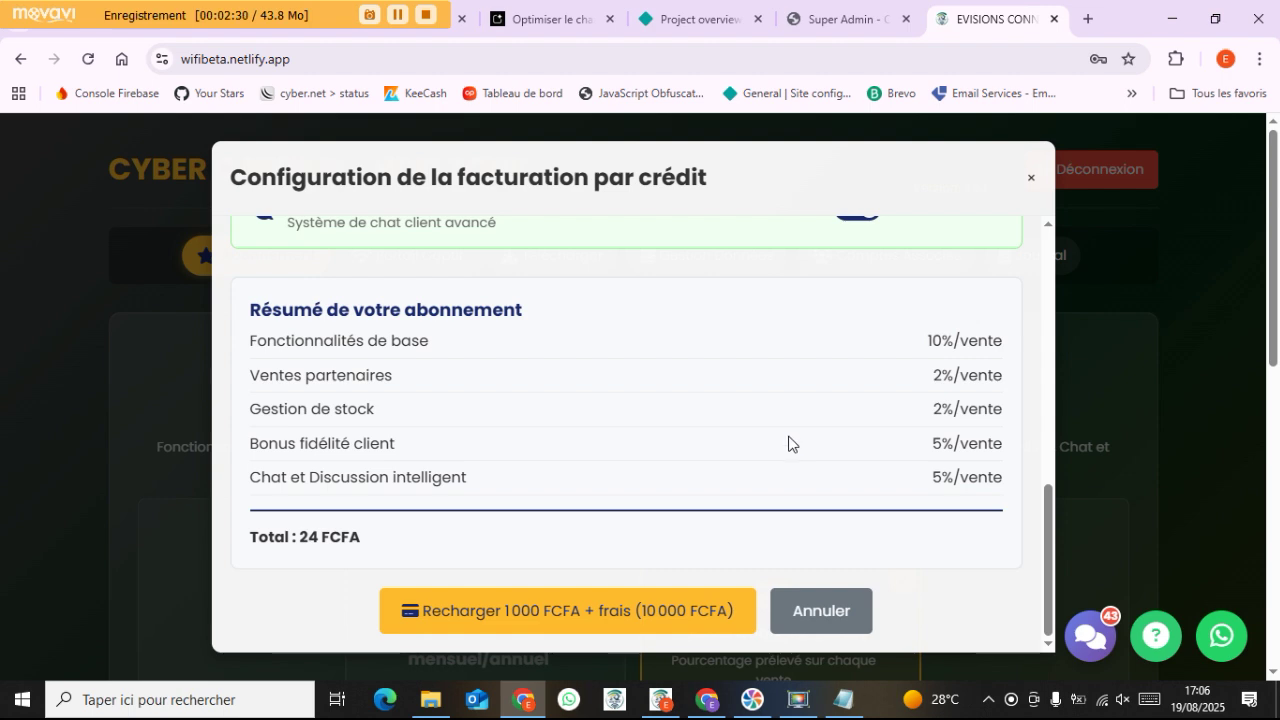
{"action": "scroll", "coordinate": [787, 440], "scroll_direction": "up", "scroll_amount": 5}
{"action": "scroll", "coordinate": [780, 440], "scroll_direction": "down", "scroll_amount": 3}
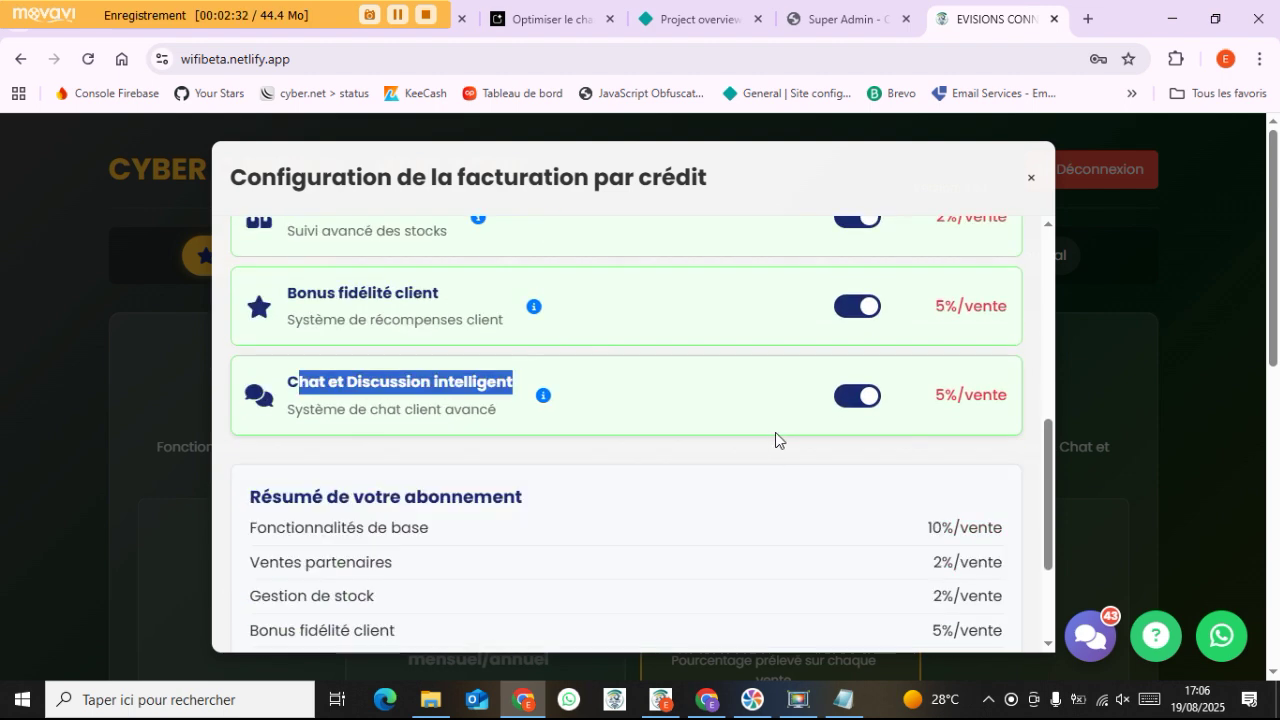
{"action": "scroll", "coordinate": [777, 432], "scroll_direction": "down", "scroll_amount": 2}
{"action": "scroll", "coordinate": [766, 432], "scroll_direction": "up", "scroll_amount": 7}
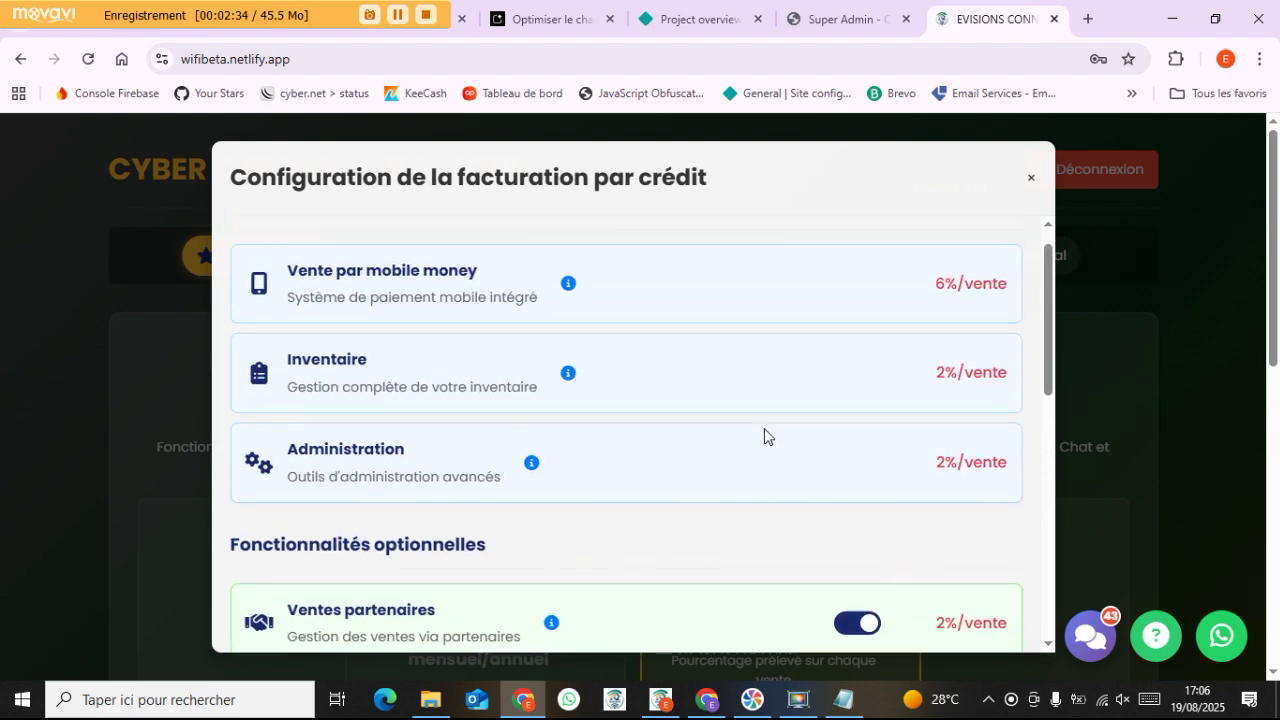
{"action": "scroll", "coordinate": [764, 428], "scroll_direction": "up", "scroll_amount": 1}
{"action": "left_click_drag", "start_coordinate": [288, 305], "coordinate": [535, 530]}
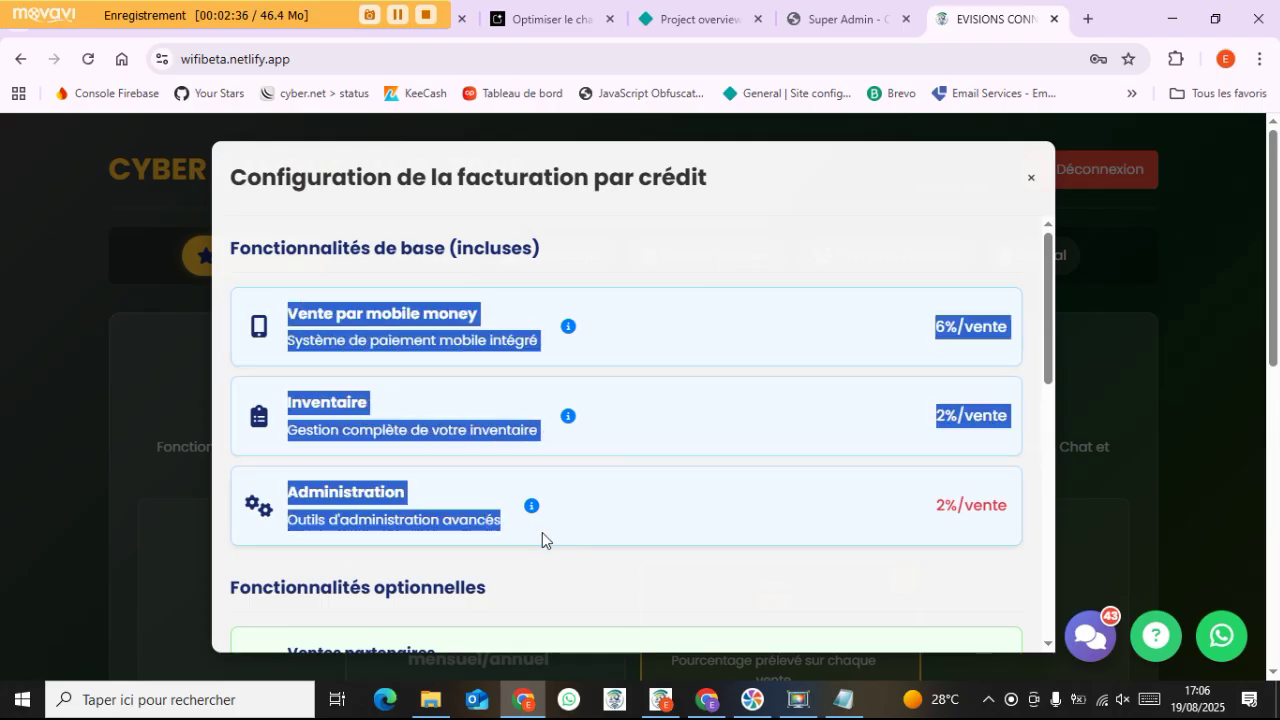
{"action": "left_click_drag", "start_coordinate": [1015, 512], "coordinate": [916, 332]}
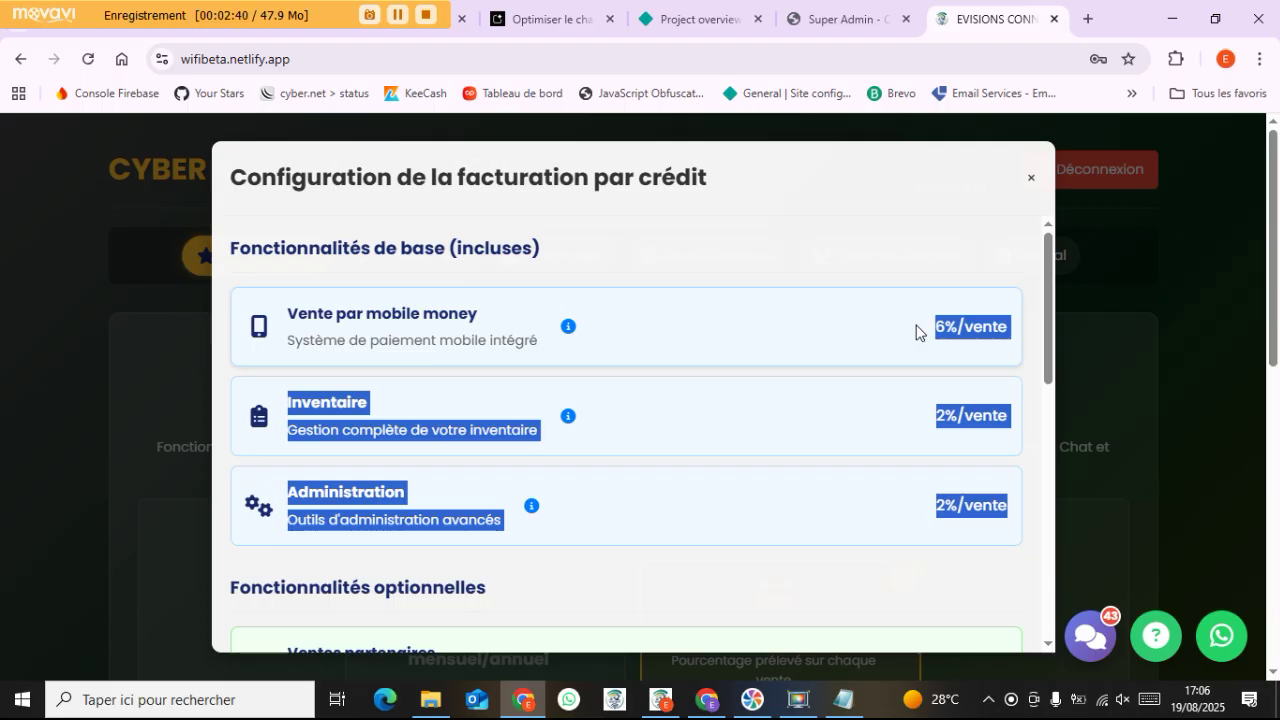
{"action": "scroll", "coordinate": [918, 348], "scroll_direction": "down", "scroll_amount": 3}
{"action": "scroll", "coordinate": [920, 352], "scroll_direction": "up", "scroll_amount": 3}
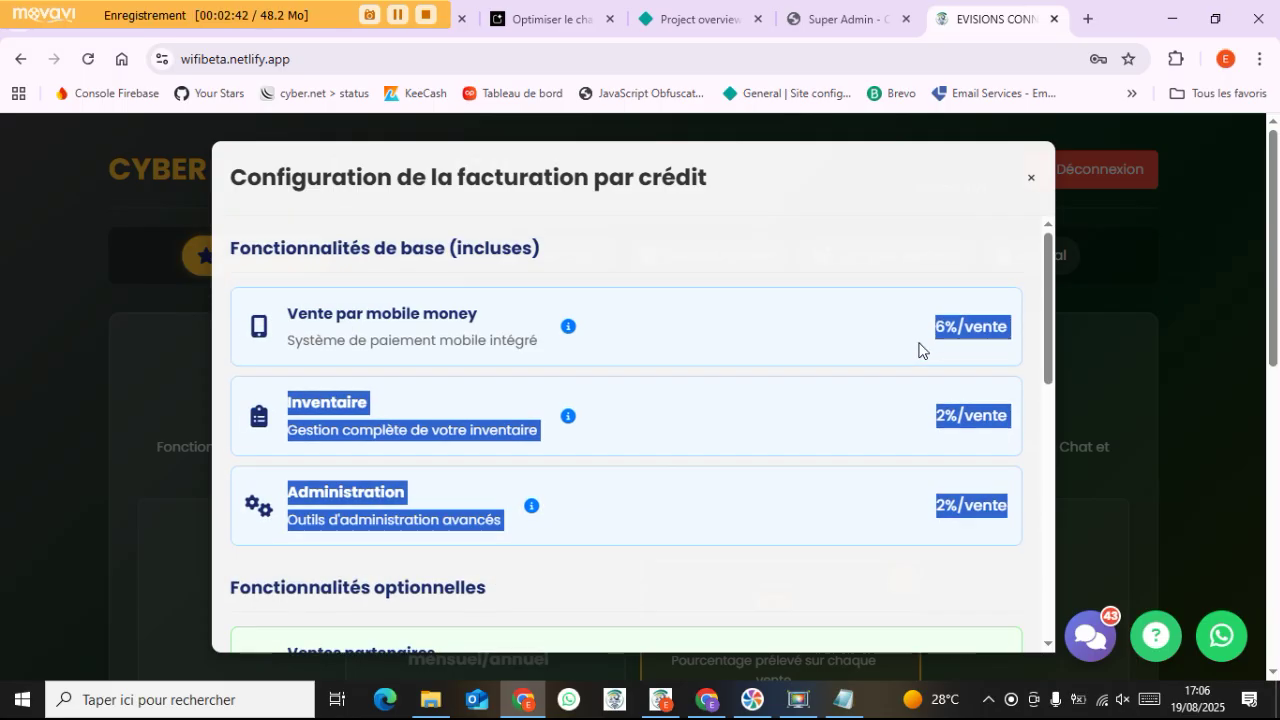
{"action": "scroll", "coordinate": [918, 348], "scroll_direction": "down", "scroll_amount": 3}
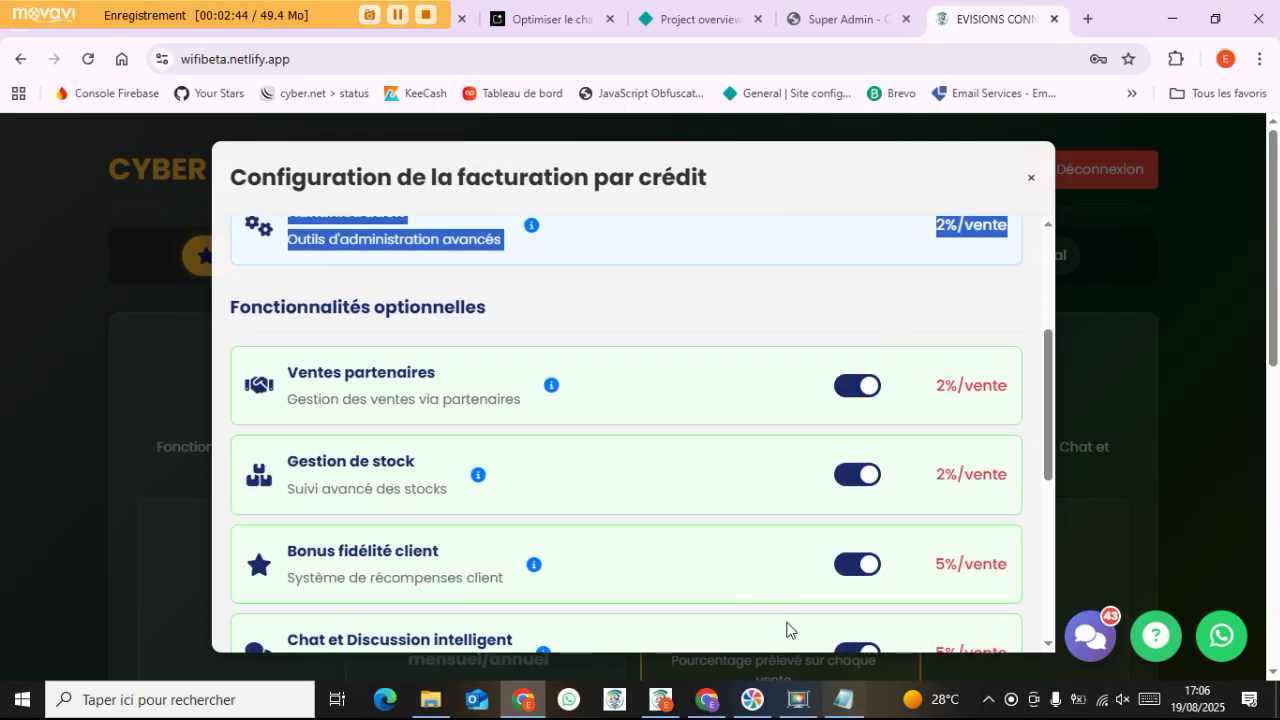
{"action": "scroll", "coordinate": [618, 346], "scroll_direction": "down", "scroll_amount": 1}
{"action": "scroll", "coordinate": [766, 394], "scroll_direction": "up", "scroll_amount": 1}
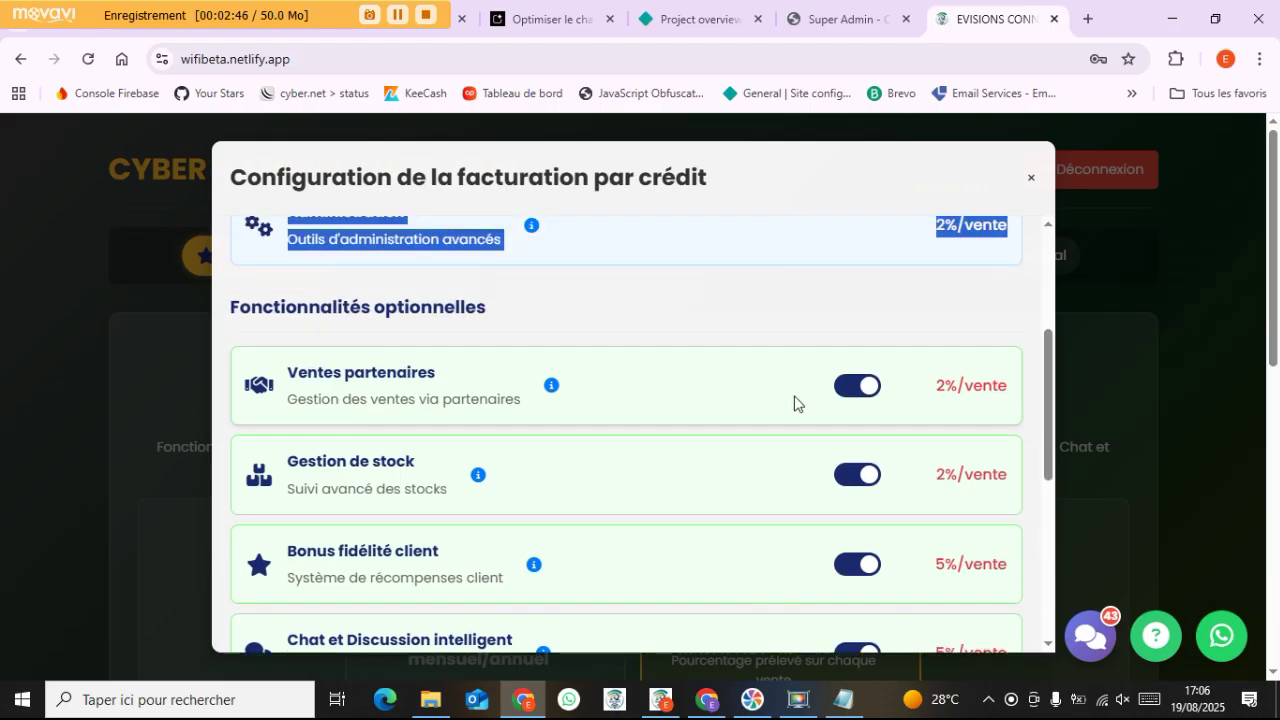
{"action": "scroll", "coordinate": [858, 402], "scroll_direction": "down", "scroll_amount": 2}
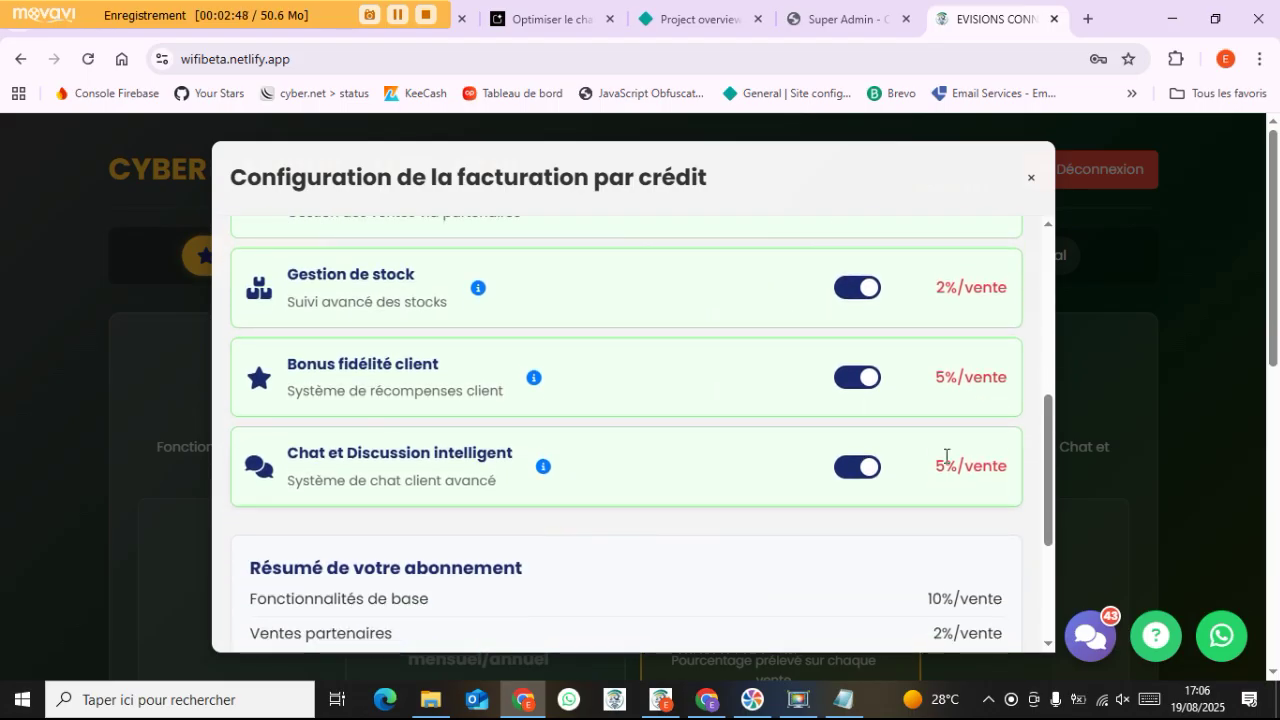
{"action": "scroll", "coordinate": [960, 436], "scroll_direction": "down", "scroll_amount": 3}
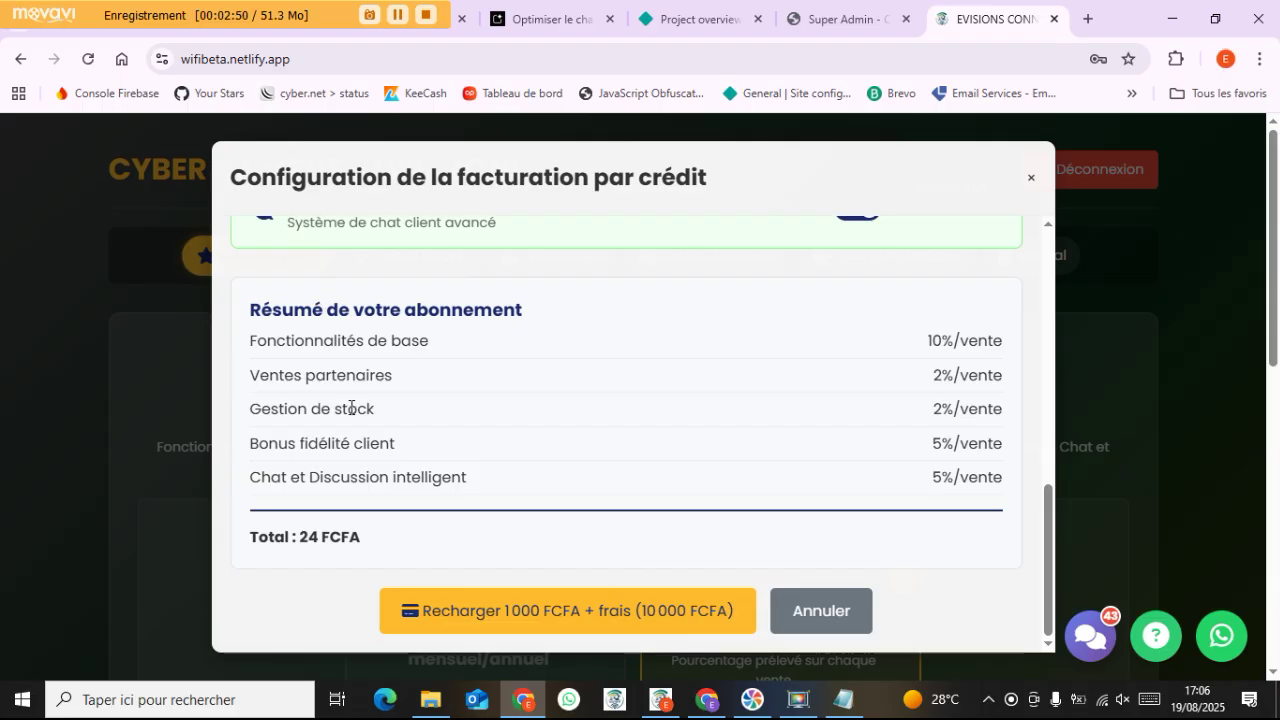
{"action": "left_click_drag", "start_coordinate": [370, 530], "coordinate": [300, 537]}
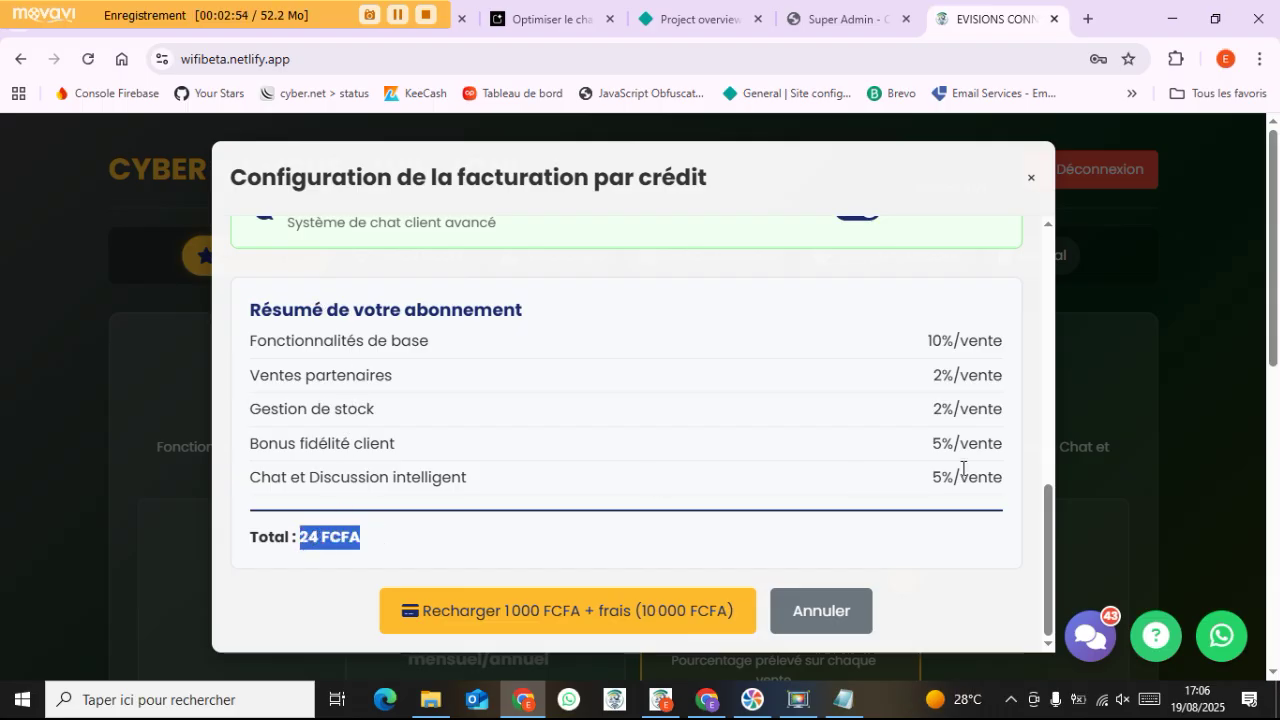
{"action": "left_click", "coordinate": [926, 340]}
{"action": "left_click_drag", "start_coordinate": [925, 340], "coordinate": [1018, 474]}
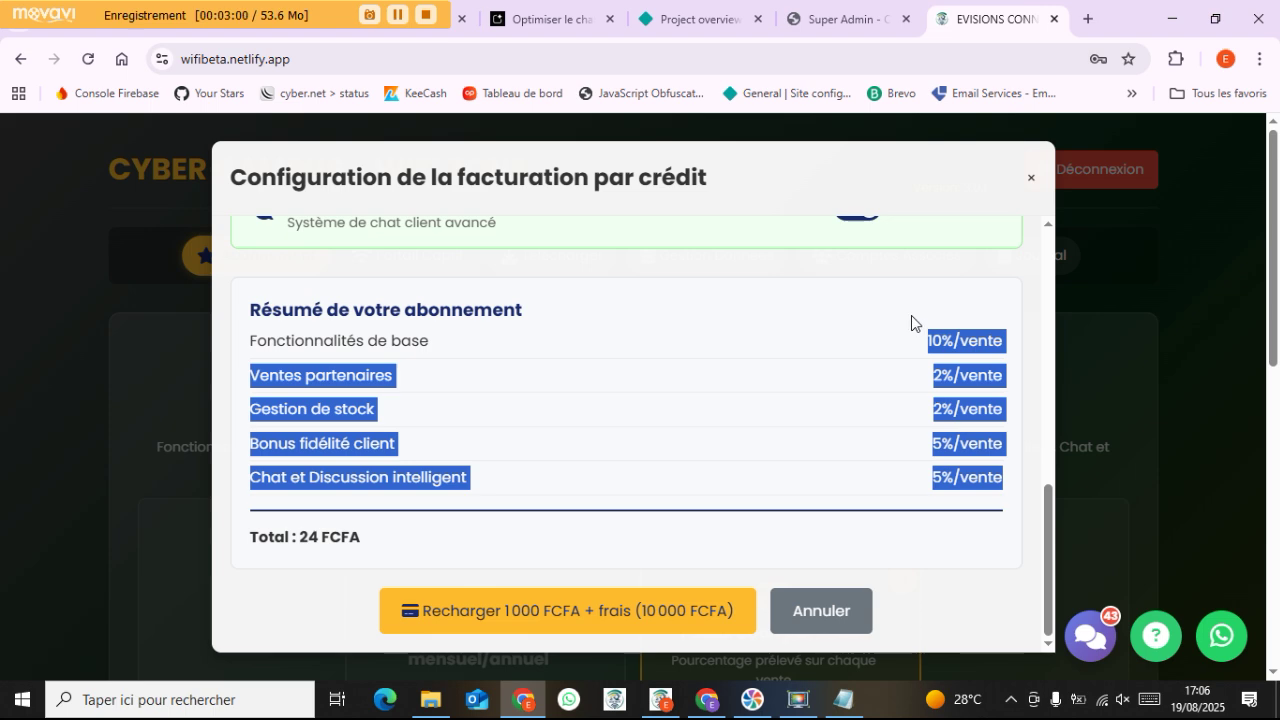
{"action": "left_click", "coordinate": [931, 342]}
{"action": "left_click_drag", "start_coordinate": [929, 341], "coordinate": [1008, 484]}
{"action": "scroll", "coordinate": [975, 460], "scroll_direction": "up", "scroll_amount": 4}
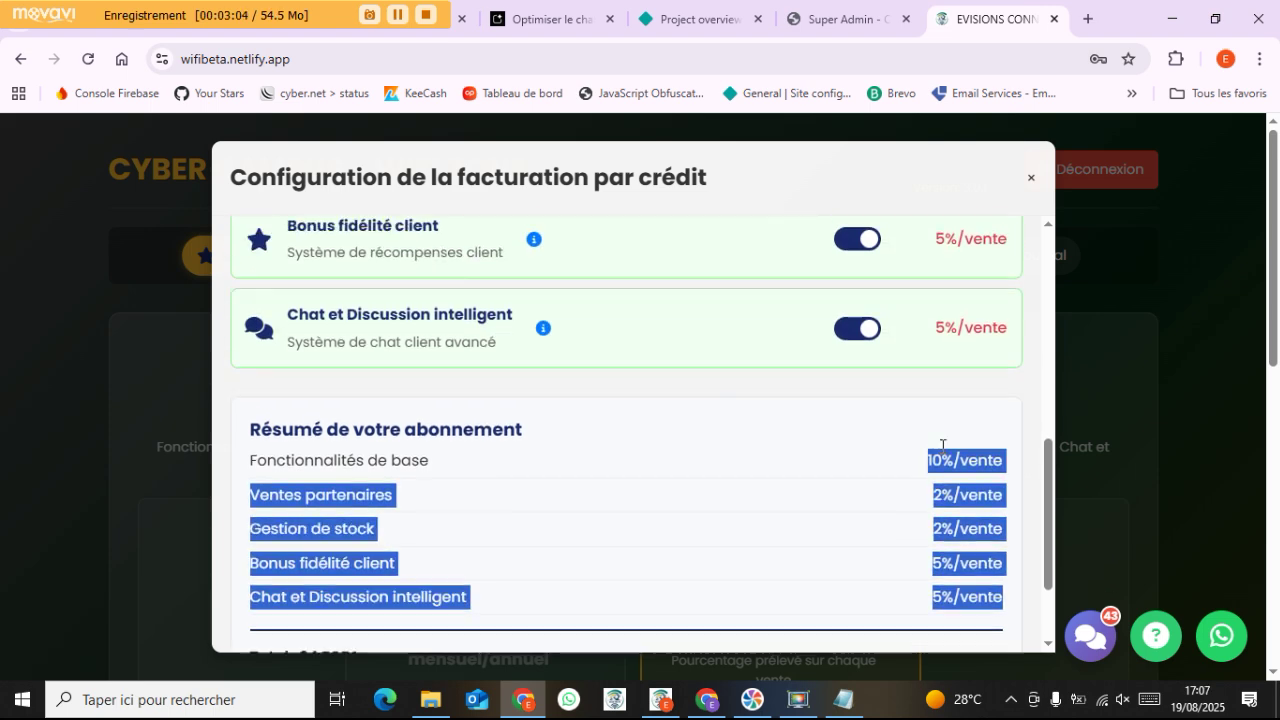
{"action": "scroll", "coordinate": [960, 466], "scroll_direction": "down", "scroll_amount": 4}
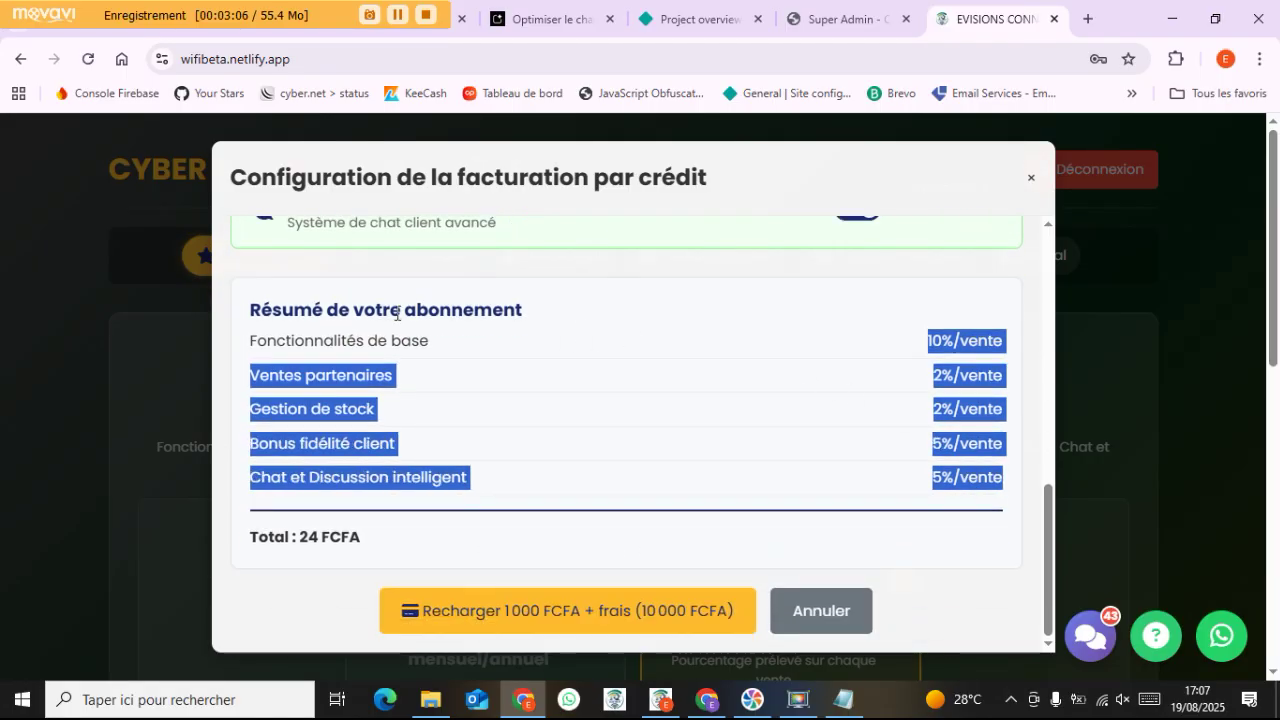
{"action": "scroll", "coordinate": [631, 378], "scroll_direction": "up", "scroll_amount": 5}
{"action": "scroll", "coordinate": [634, 380], "scroll_direction": "down", "scroll_amount": 3}
{"action": "scroll", "coordinate": [634, 381], "scroll_direction": "down", "scroll_amount": 5}
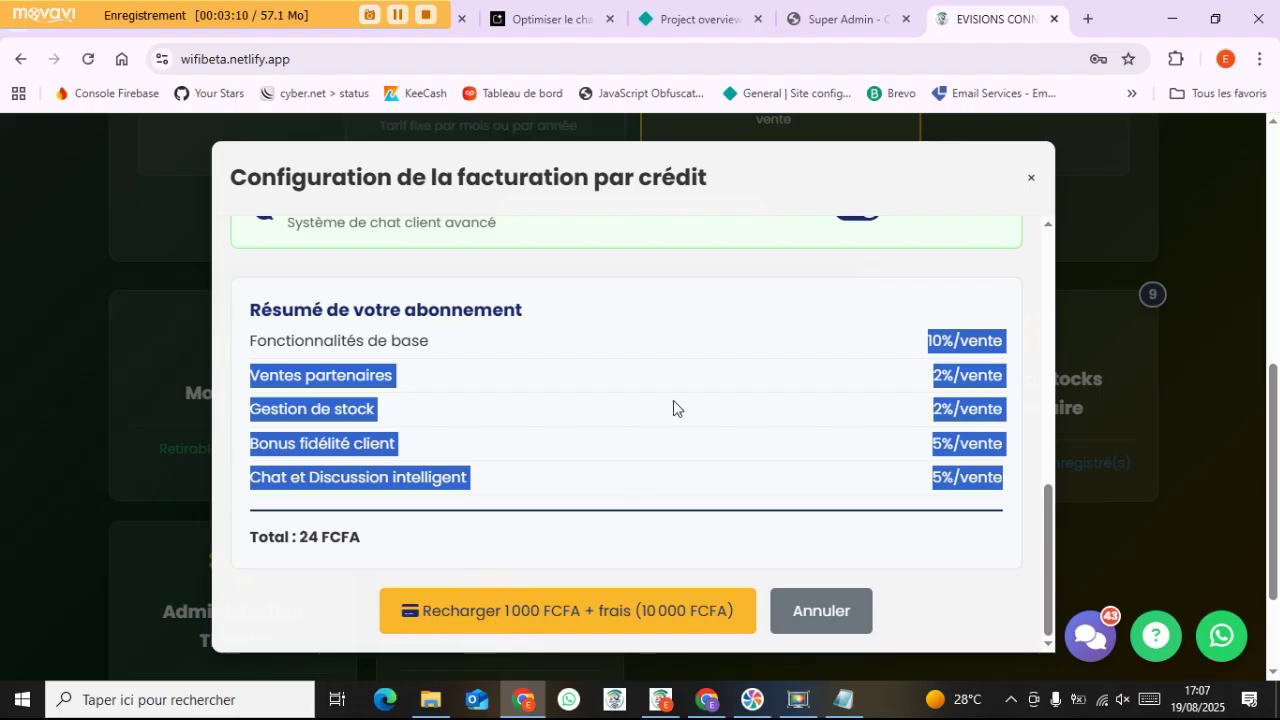
{"action": "scroll", "coordinate": [702, 403], "scroll_direction": "up", "scroll_amount": 5}
{"action": "scroll", "coordinate": [760, 390], "scroll_direction": "up", "scroll_amount": 3}
{"action": "scroll", "coordinate": [854, 397], "scroll_direction": "down", "scroll_amount": 5}
{"action": "scroll", "coordinate": [841, 401], "scroll_direction": "up", "scroll_amount": 2}
{"action": "scroll", "coordinate": [700, 440], "scroll_direction": "up", "scroll_amount": 2}
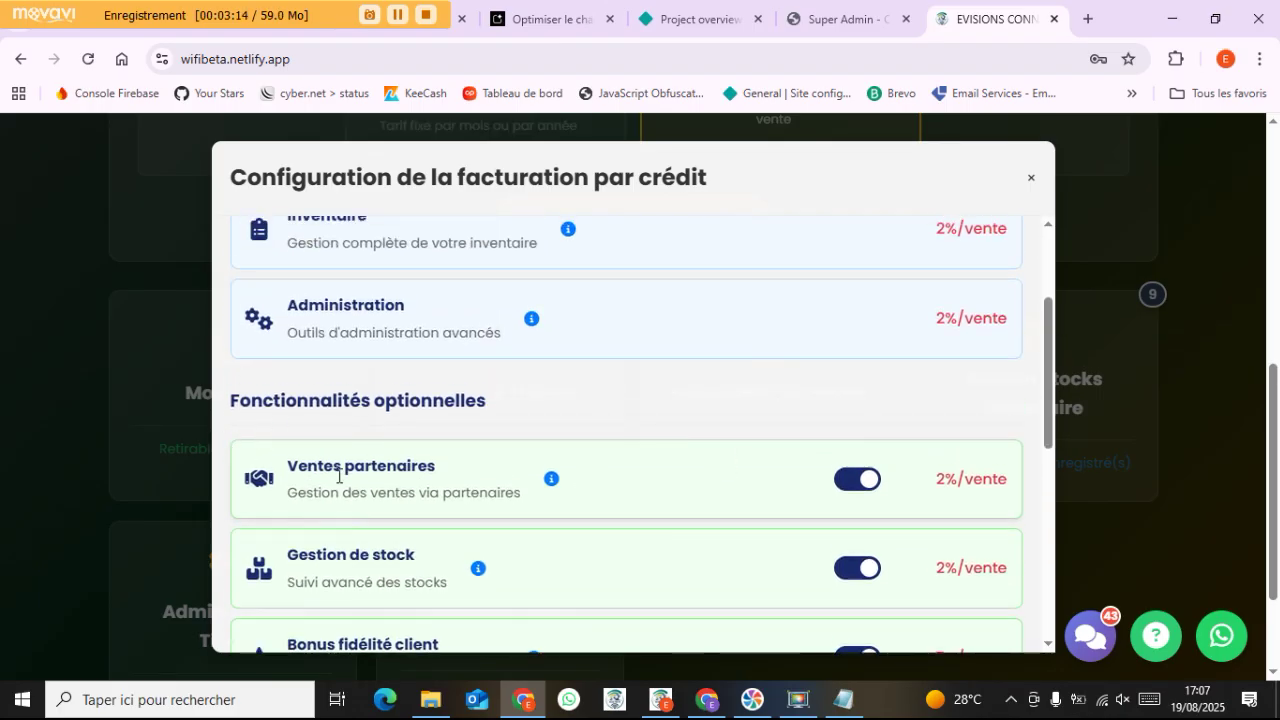
{"action": "scroll", "coordinate": [350, 488], "scroll_direction": "down", "scroll_amount": 2}
{"action": "scroll", "coordinate": [353, 493], "scroll_direction": "down", "scroll_amount": 2}
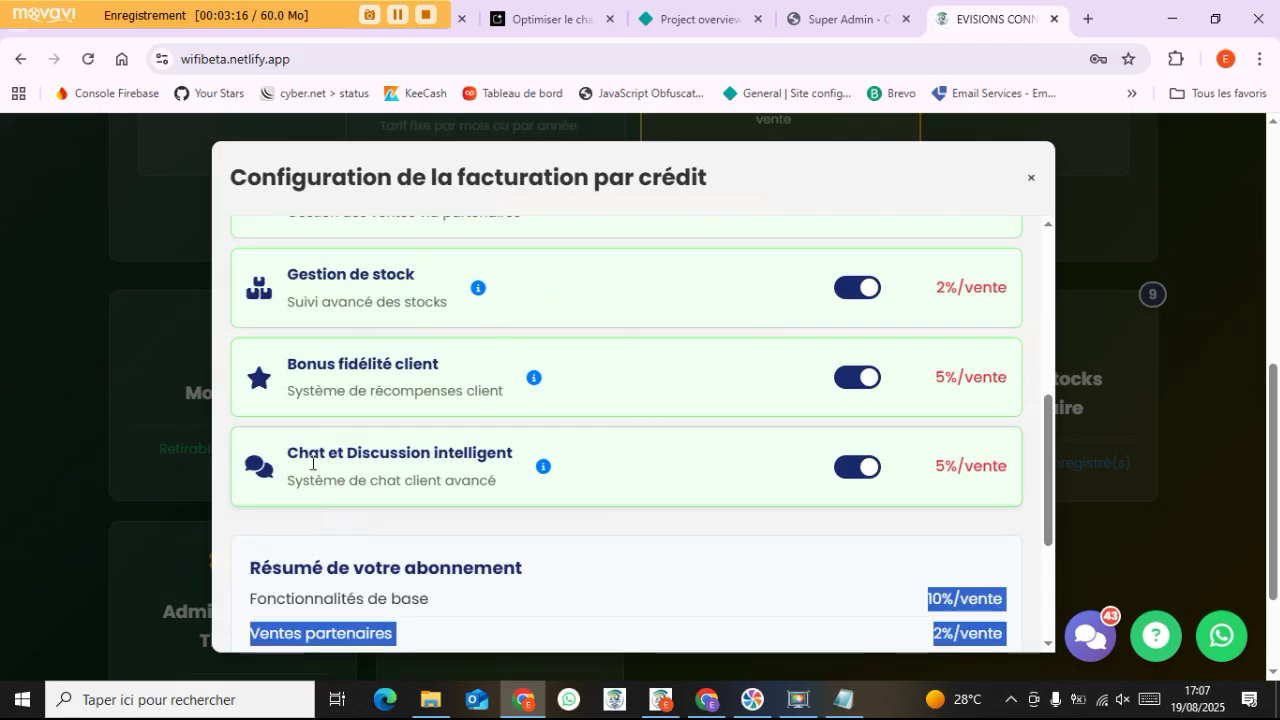
{"action": "left_click_drag", "start_coordinate": [312, 463], "coordinate": [543, 471]}
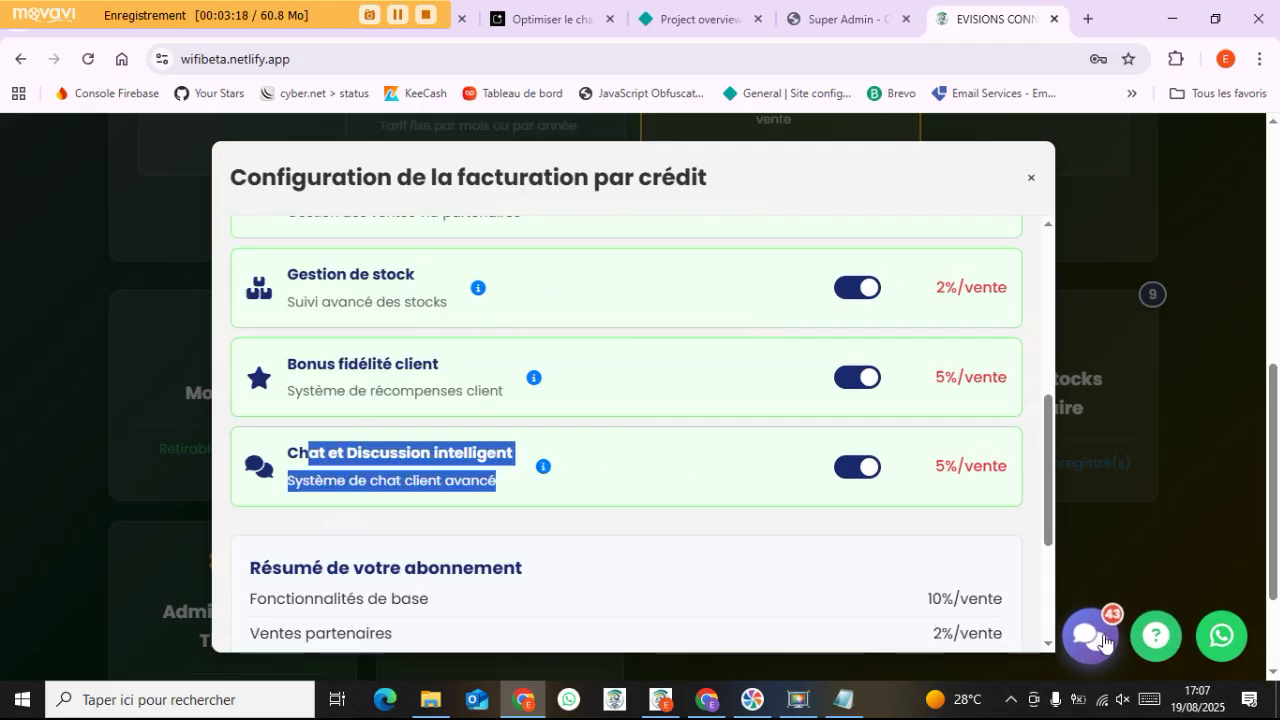
{"action": "left_click", "coordinate": [855, 466]}
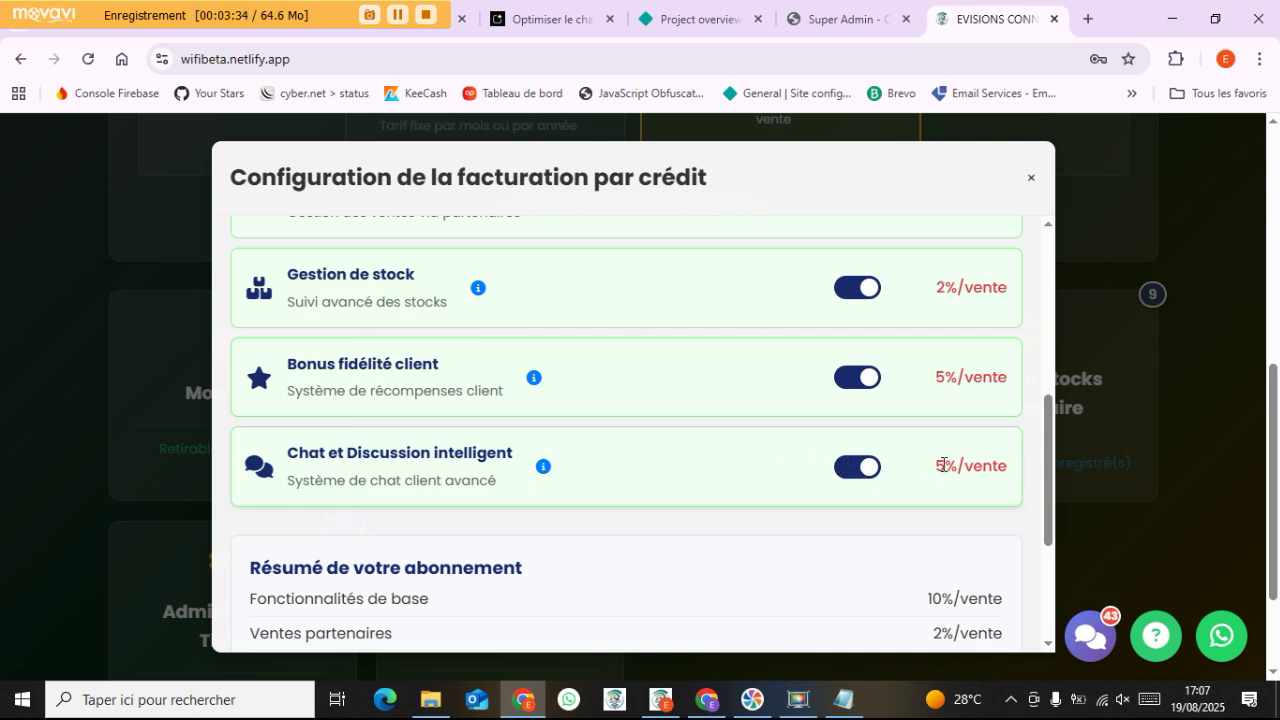
{"action": "left_click_drag", "start_coordinate": [937, 464], "coordinate": [1008, 466]}
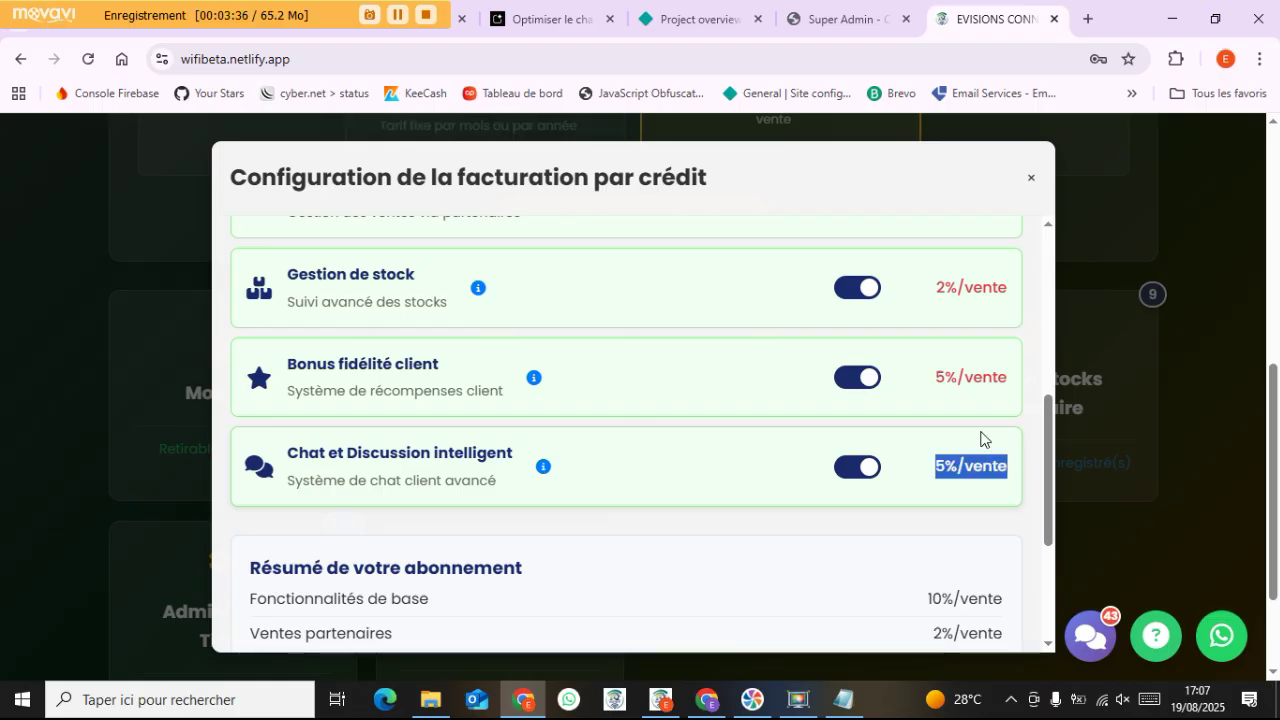
{"action": "scroll", "coordinate": [986, 443], "scroll_direction": "up", "scroll_amount": 1}
{"action": "scroll", "coordinate": [960, 462], "scroll_direction": "up", "scroll_amount": 4}
{"action": "scroll", "coordinate": [957, 466], "scroll_direction": "down", "scroll_amount": 7}
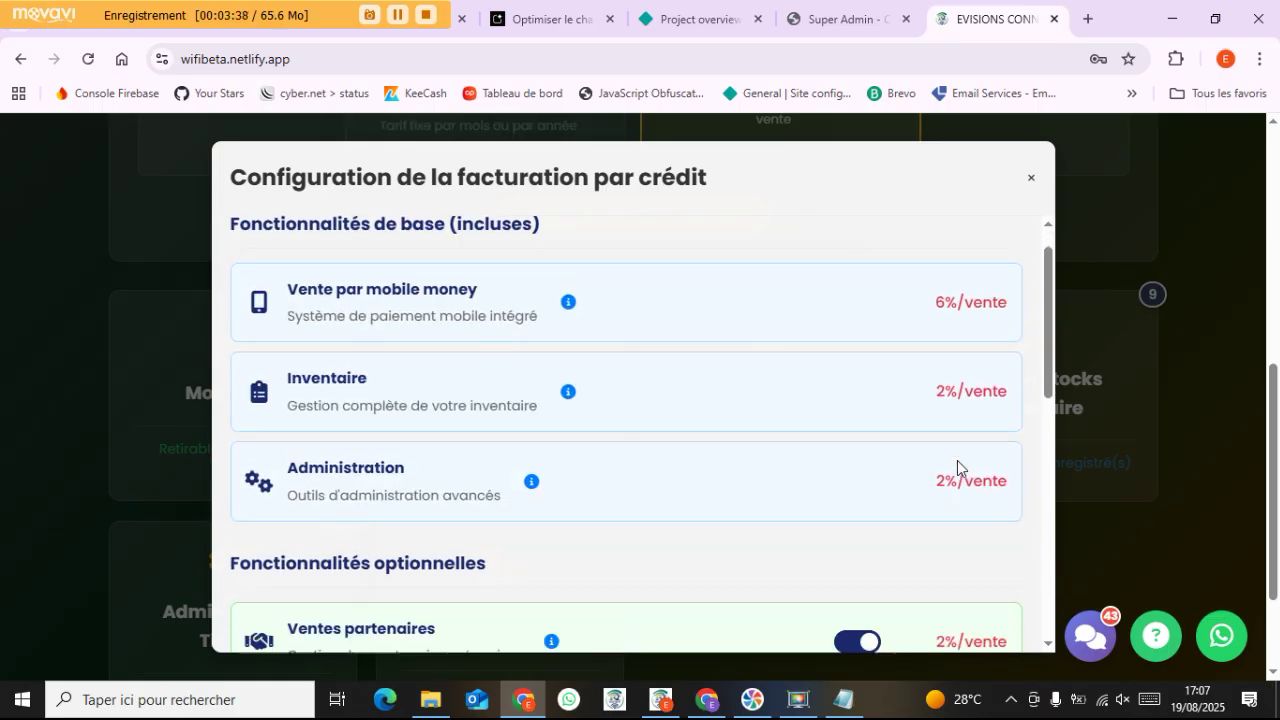
{"action": "scroll", "coordinate": [631, 503], "scroll_direction": "up", "scroll_amount": 7}
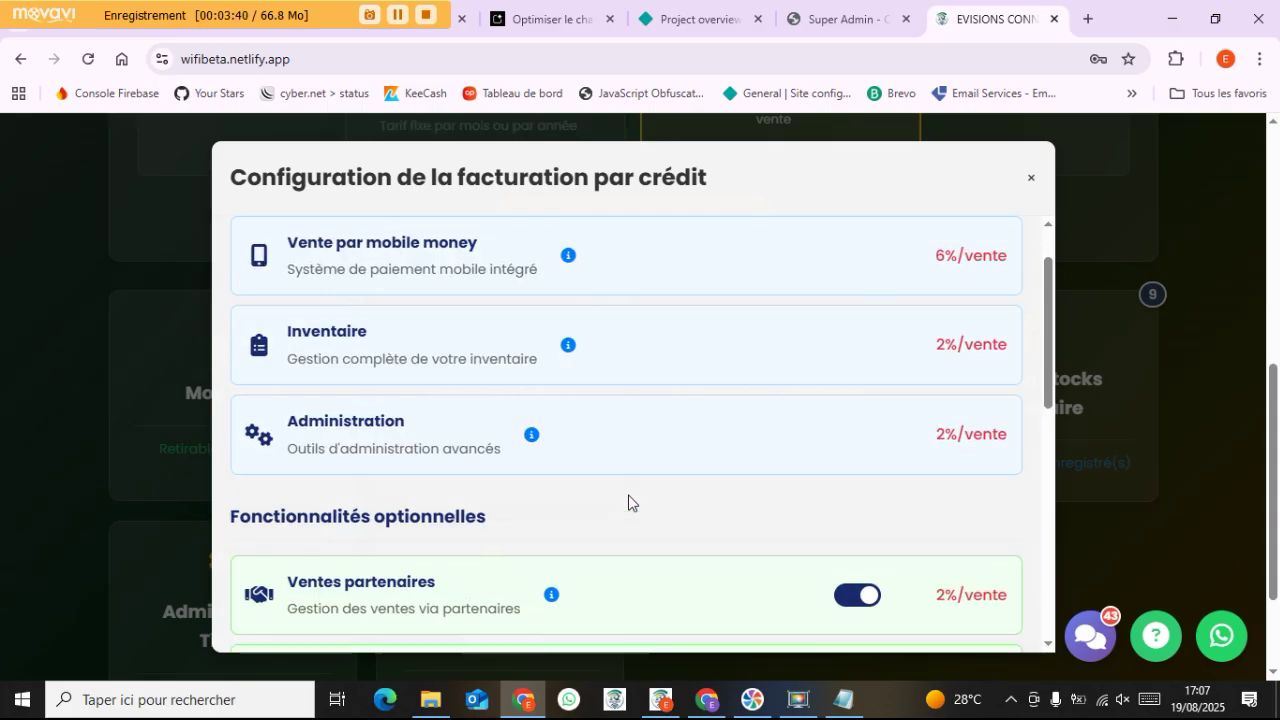
{"action": "scroll", "coordinate": [677, 378], "scroll_direction": "down", "scroll_amount": 7}
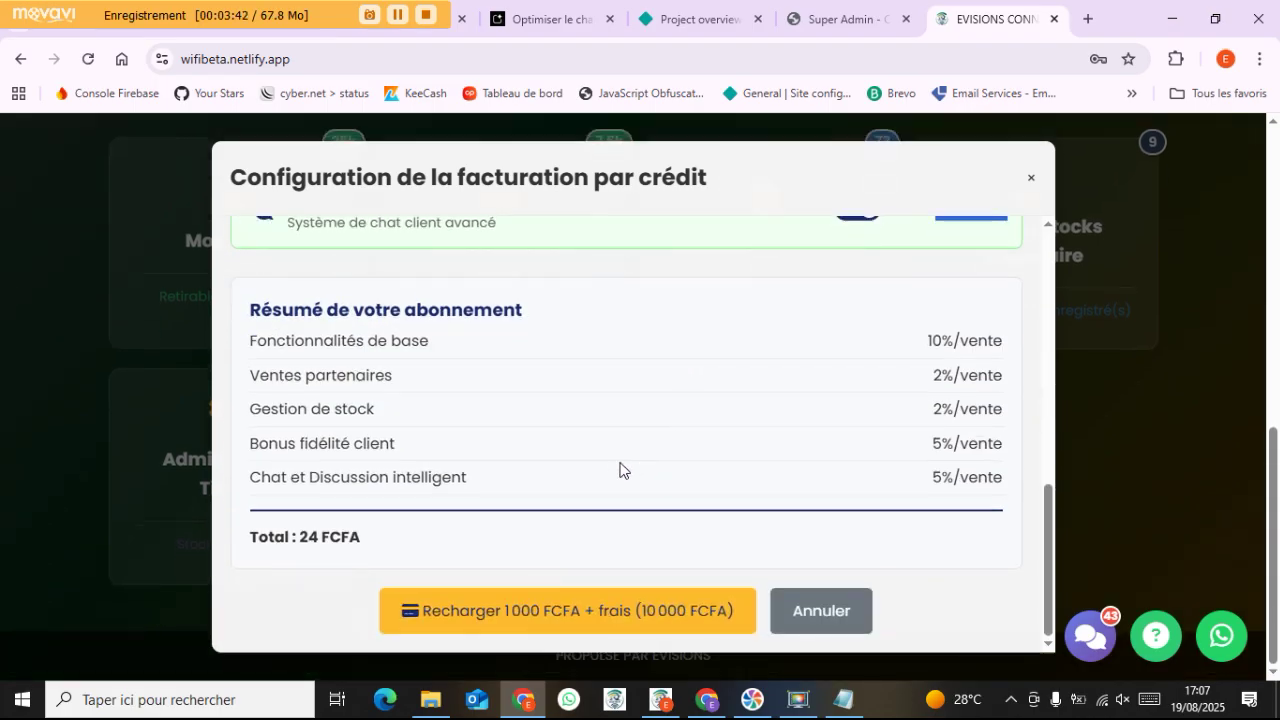
Open the credit top-up form, pick the 1000 amount, and close the recharge dialog
{"action": "left_click", "coordinate": [436, 622]}
{"action": "left_click_drag", "start_coordinate": [479, 371], "coordinate": [427, 370]}
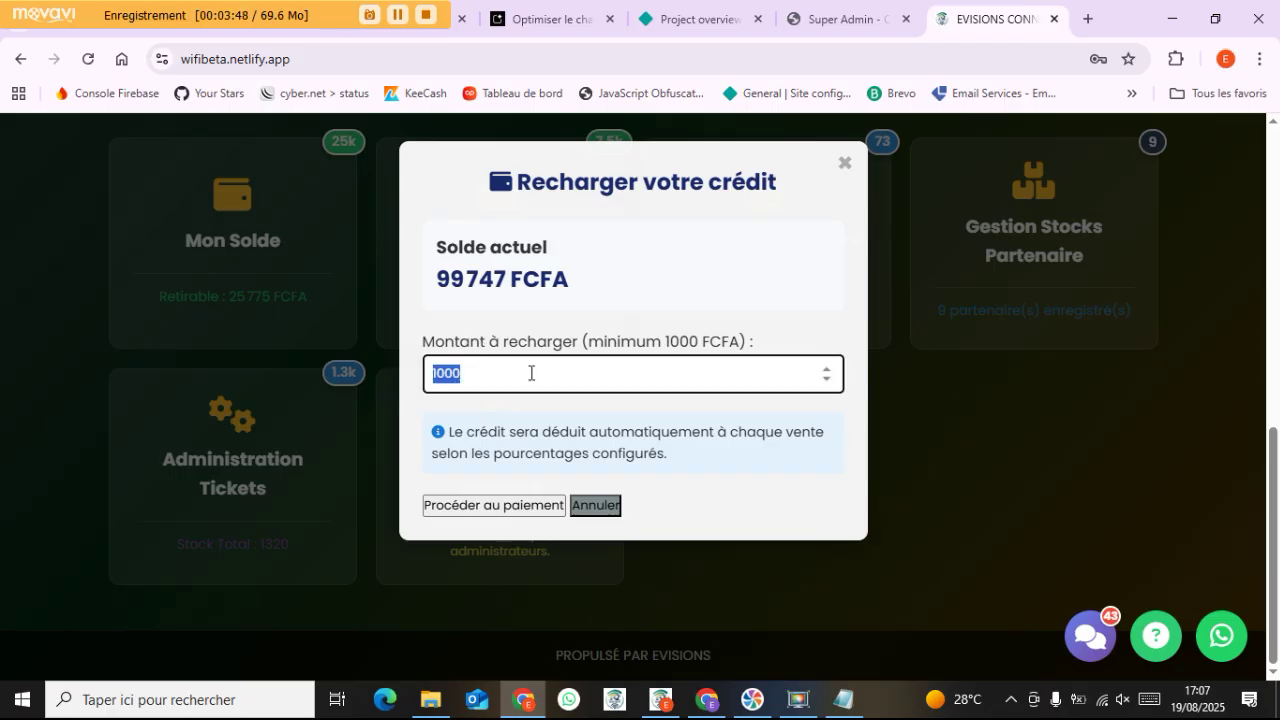
{"action": "left_click", "coordinate": [845, 163]}
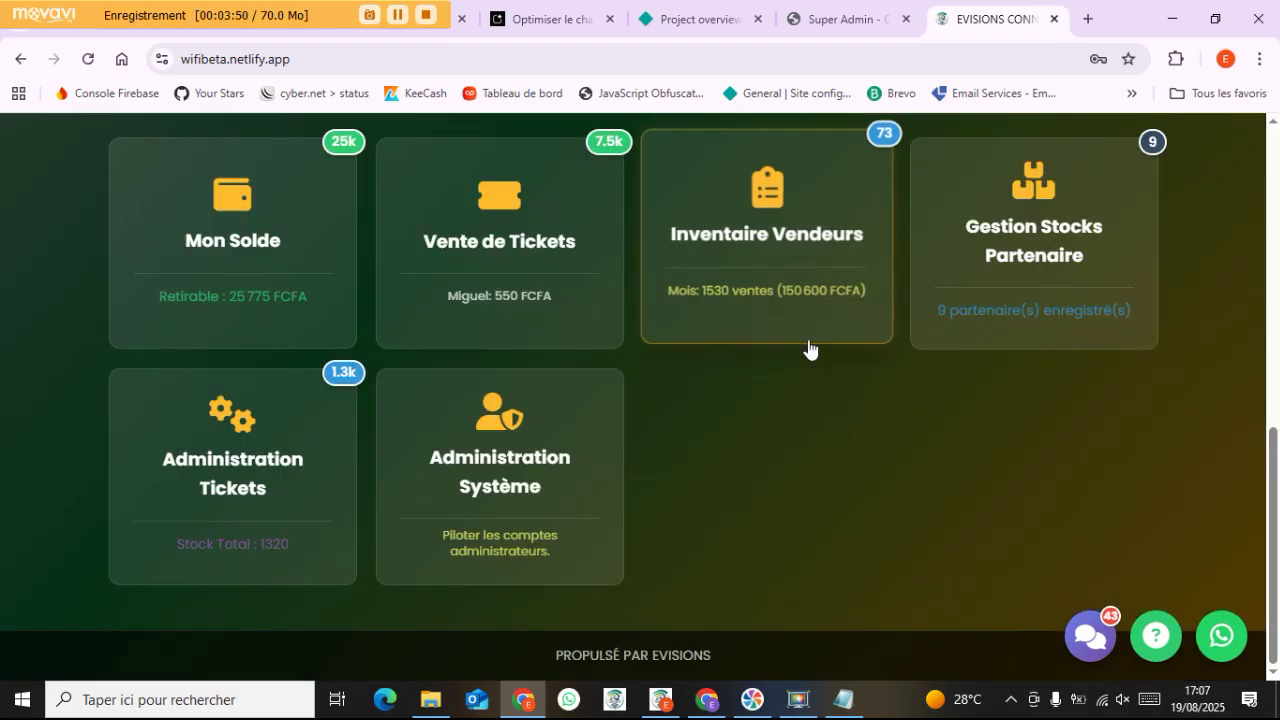
Open the subscription plans page and scroll through the Plans d'Abonnement panel
{"action": "left_click", "coordinate": [808, 349]}
{"action": "scroll", "coordinate": [780, 487], "scroll_direction": "down", "scroll_amount": 4}
{"action": "scroll", "coordinate": [714, 471], "scroll_direction": "up", "scroll_amount": 4}
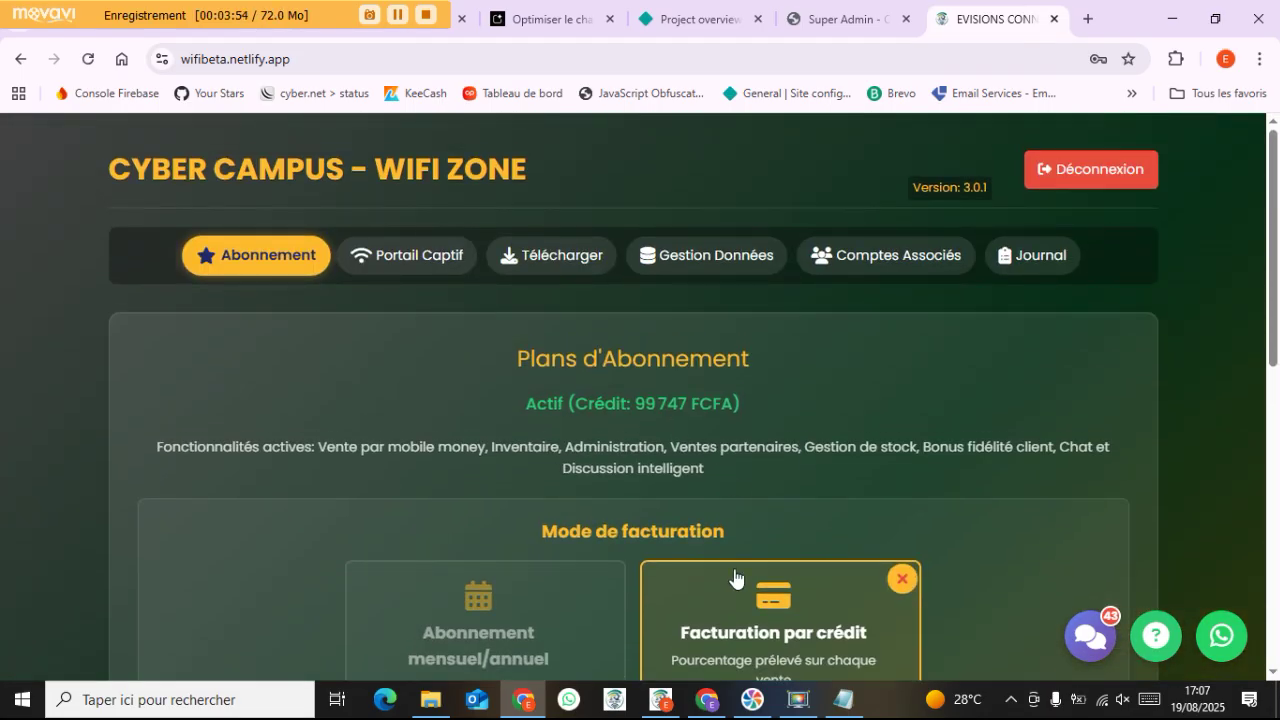
{"action": "scroll", "coordinate": [737, 531], "scroll_direction": "down", "scroll_amount": 3}
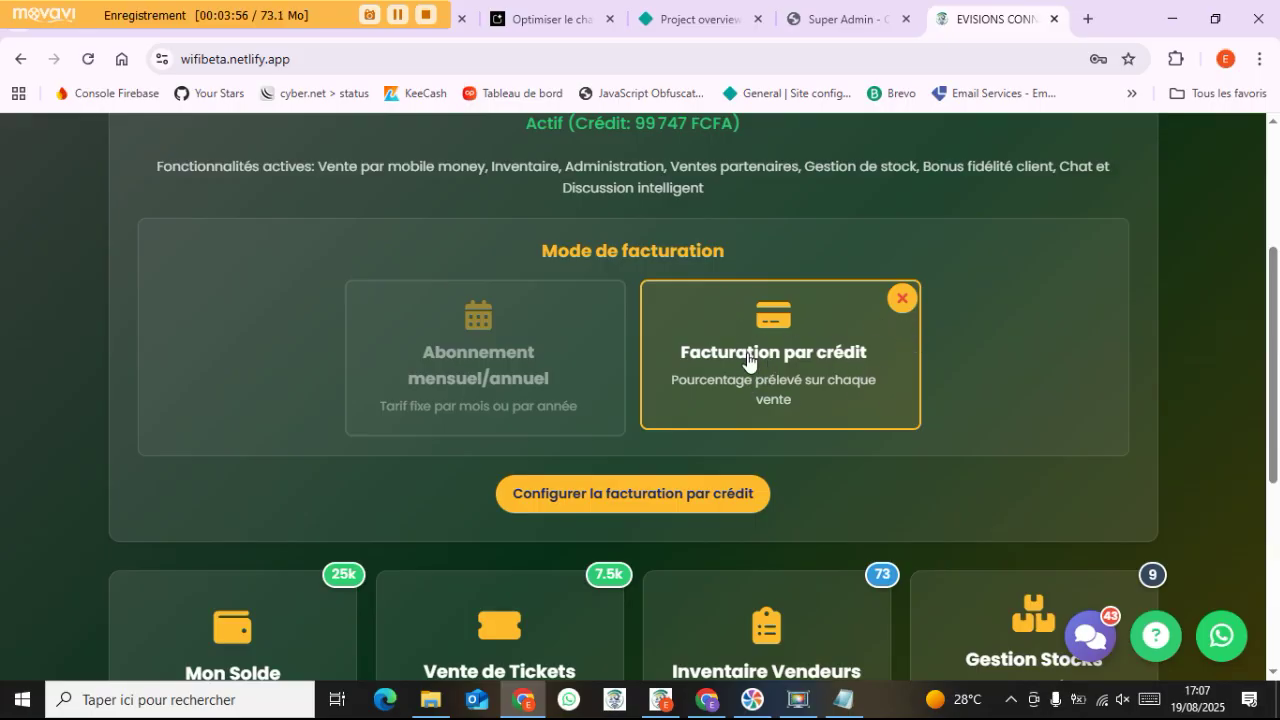
{"action": "scroll", "coordinate": [750, 364], "scroll_direction": "up", "scroll_amount": 3}
{"action": "scroll", "coordinate": [571, 410], "scroll_direction": "down", "scroll_amount": 7}
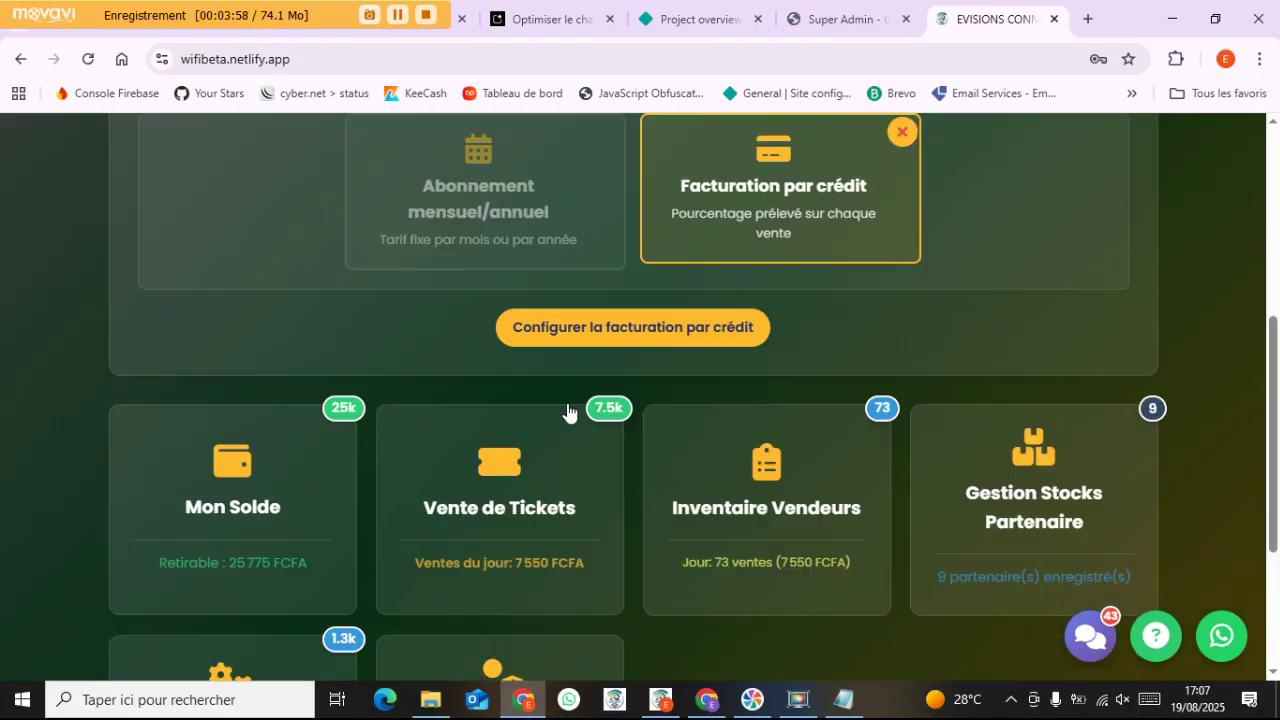
{"action": "scroll", "coordinate": [570, 400], "scroll_direction": "up", "scroll_amount": 4}
{"action": "scroll", "coordinate": [570, 400], "scroll_direction": "up", "scroll_amount": 4}
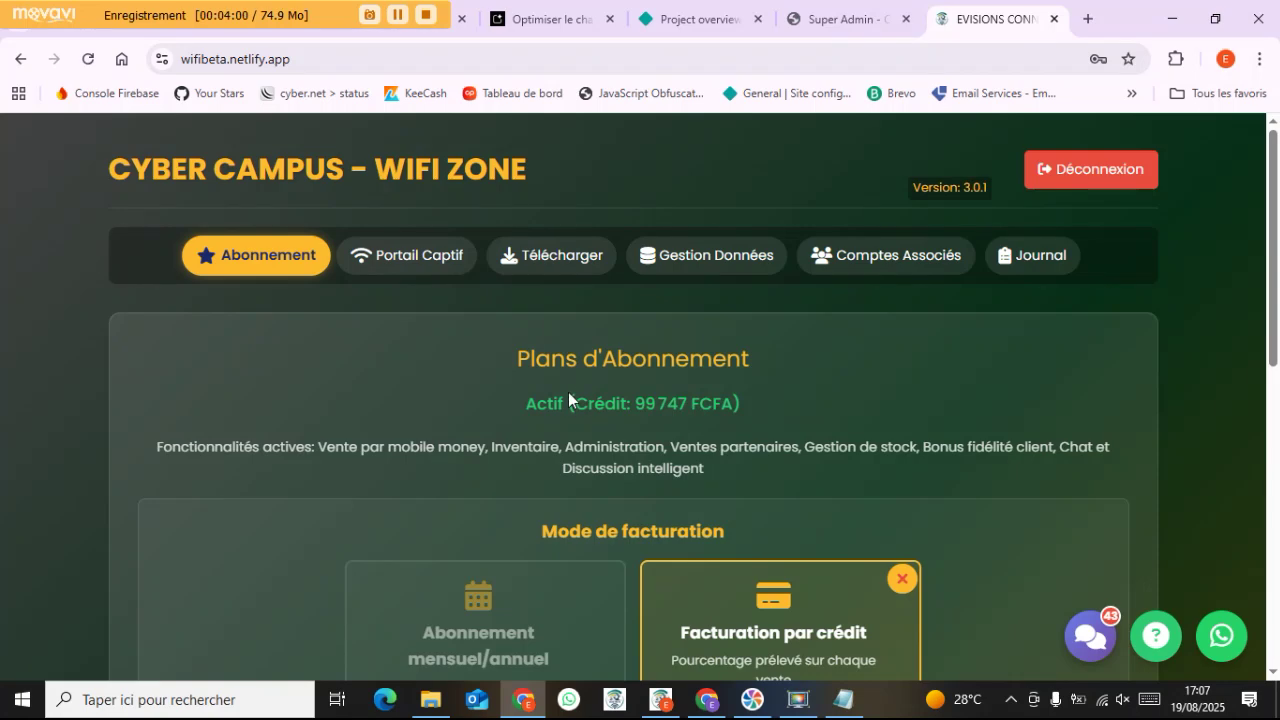
{"action": "scroll", "coordinate": [568, 395], "scroll_direction": "down", "scroll_amount": 2}
Turn off Ventes partenaires, Gestion de stock, Bonus fidélité and Chat in credit billing configuration
{"action": "left_click", "coordinate": [642, 598]}
{"action": "scroll", "coordinate": [697, 465], "scroll_direction": "down", "scroll_amount": 5}
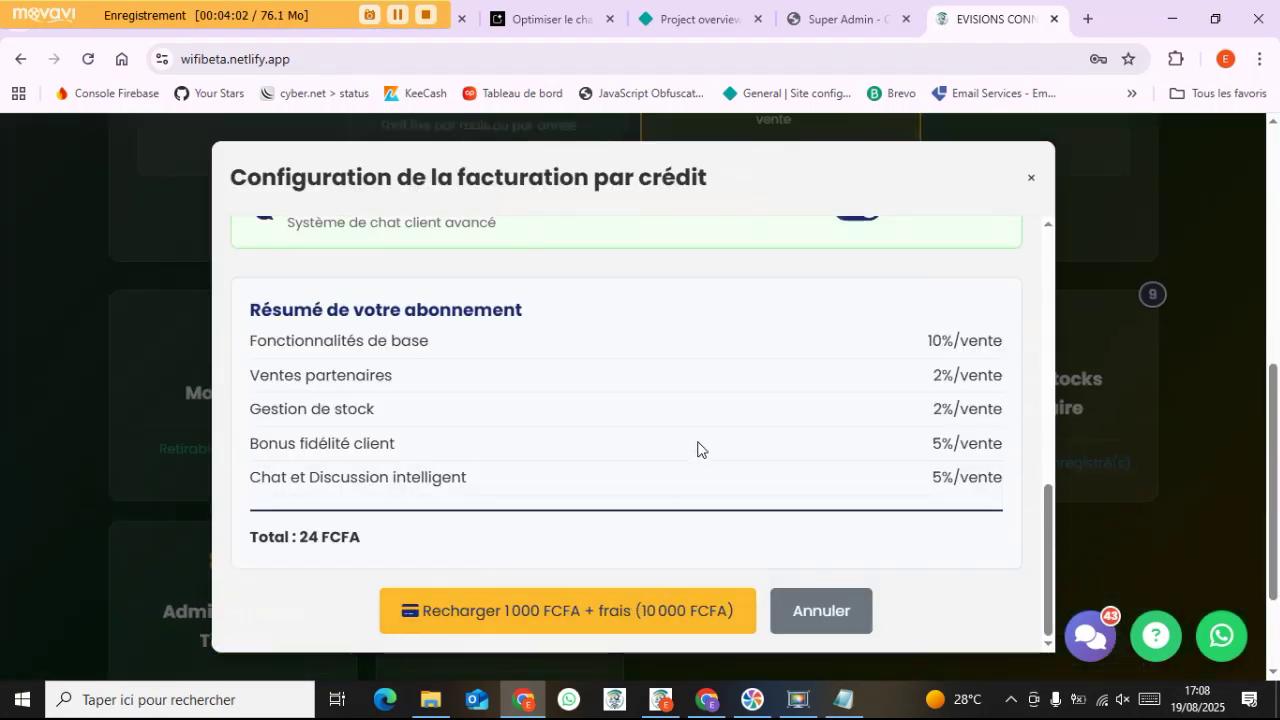
{"action": "scroll", "coordinate": [800, 475], "scroll_direction": "up", "scroll_amount": 4}
{"action": "scroll", "coordinate": [832, 425], "scroll_direction": "down", "scroll_amount": 2}
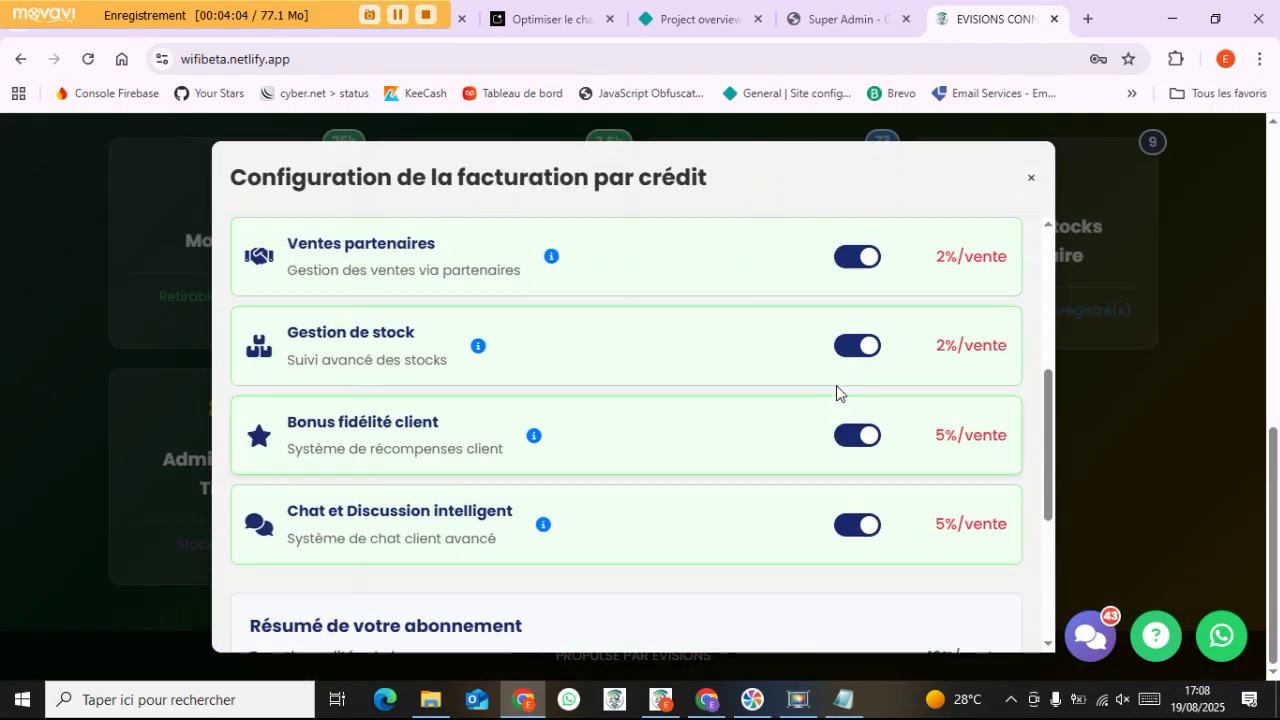
{"action": "scroll", "coordinate": [850, 365], "scroll_direction": "up", "scroll_amount": 1}
{"action": "left_click", "coordinate": [860, 320]}
{"action": "left_click", "coordinate": [860, 405]}
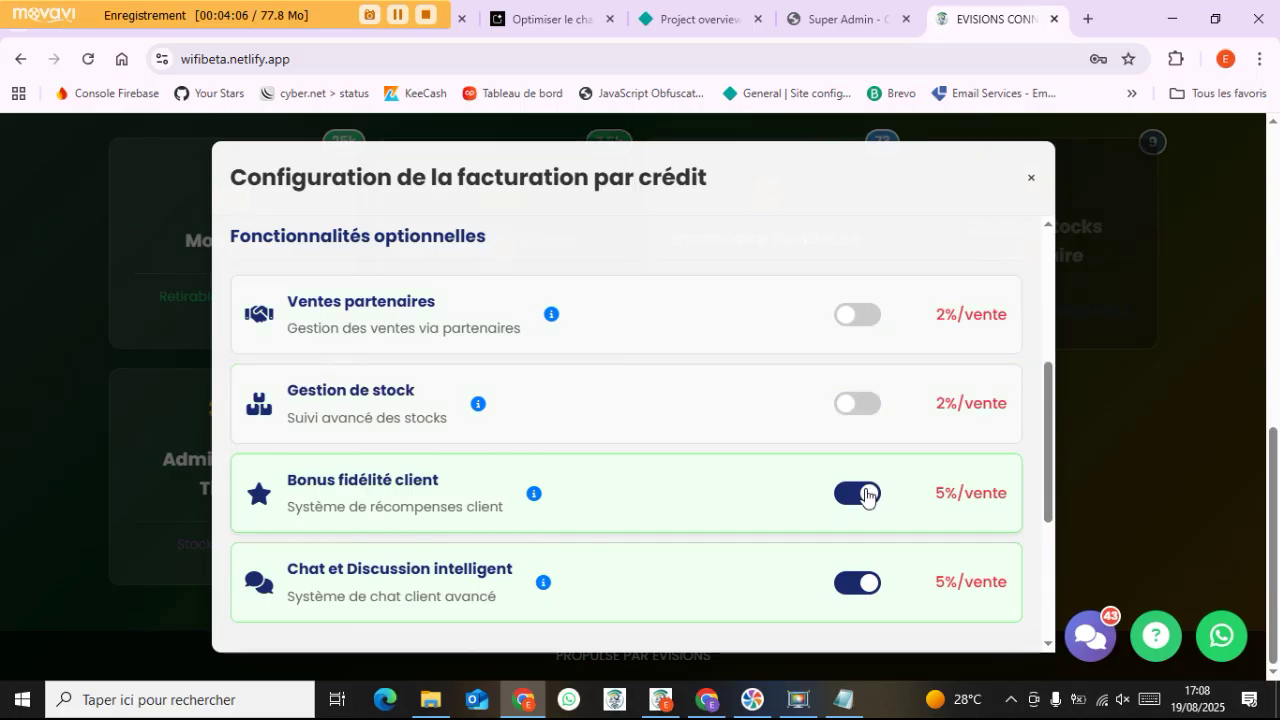
{"action": "left_click", "coordinate": [862, 492]}
{"action": "left_click", "coordinate": [857, 583]}
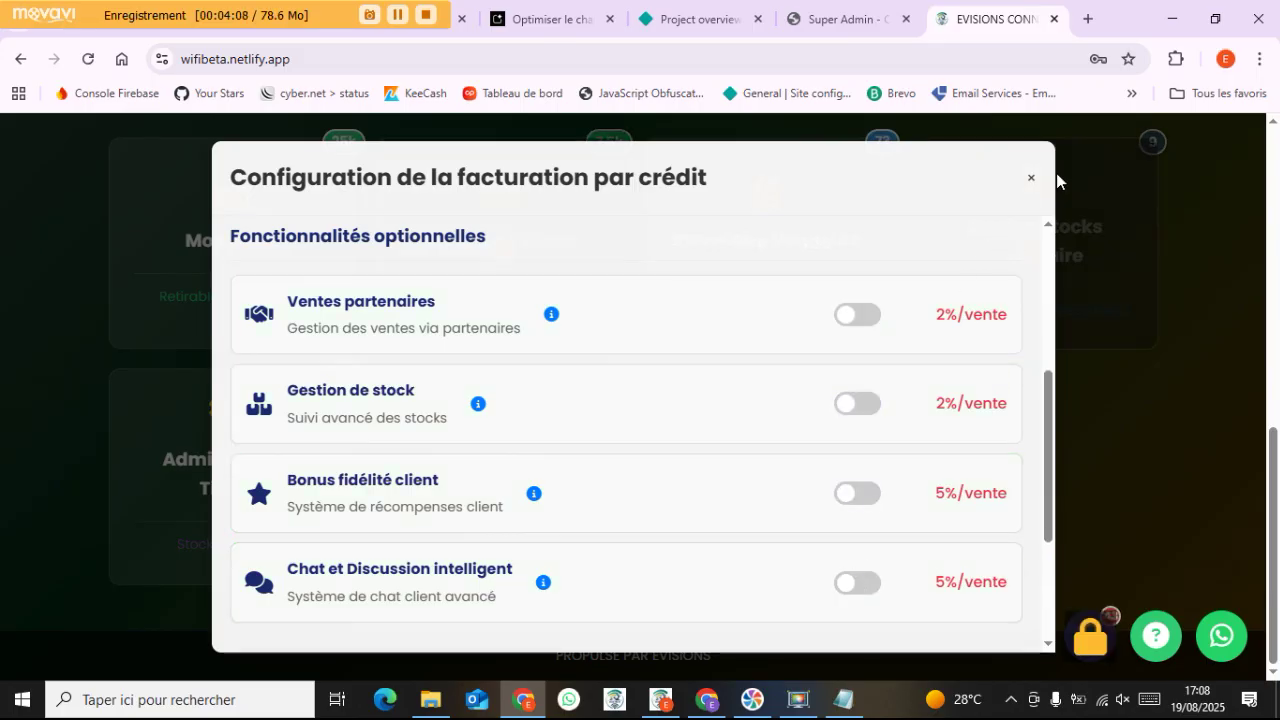
{"action": "left_click", "coordinate": [1031, 180]}
Check the now-locked ticket-sales and partner-stock cards, then reopen the credit billing configuration
{"action": "scroll", "coordinate": [860, 395], "scroll_direction": "up", "scroll_amount": 4}
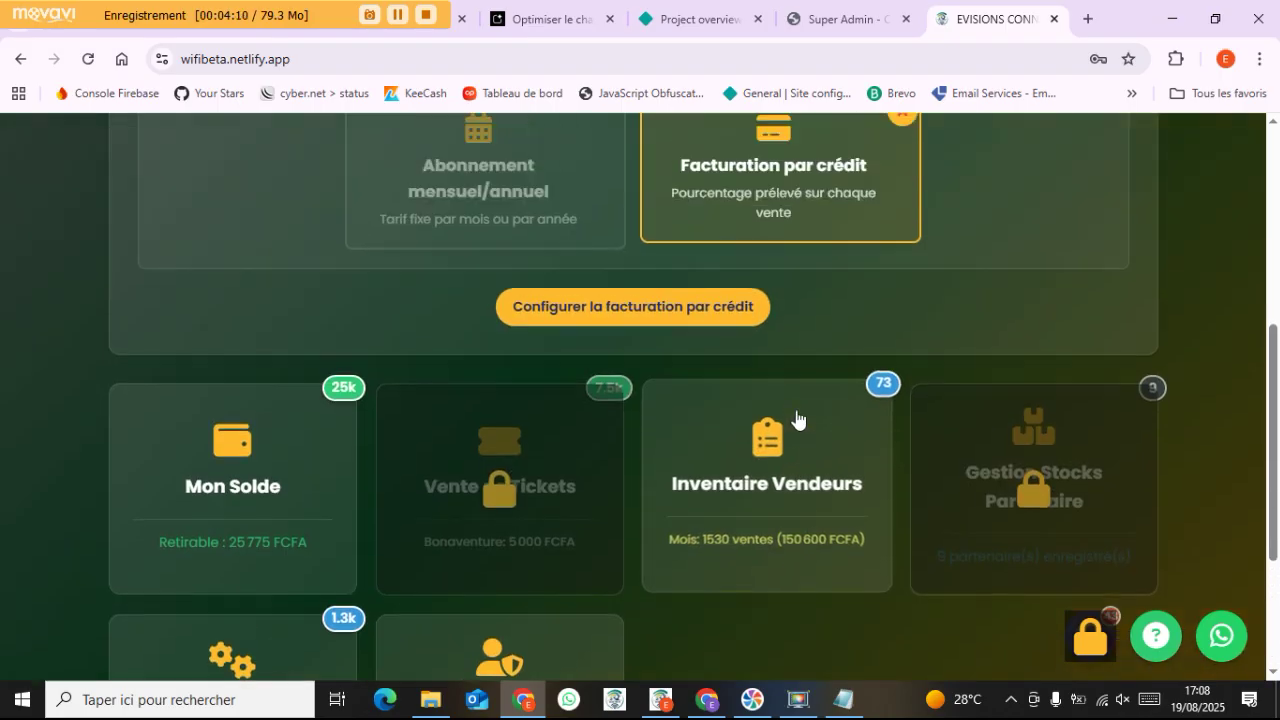
{"action": "scroll", "coordinate": [595, 413], "scroll_direction": "down", "scroll_amount": 1}
{"action": "scroll", "coordinate": [530, 430], "scroll_direction": "down", "scroll_amount": 1}
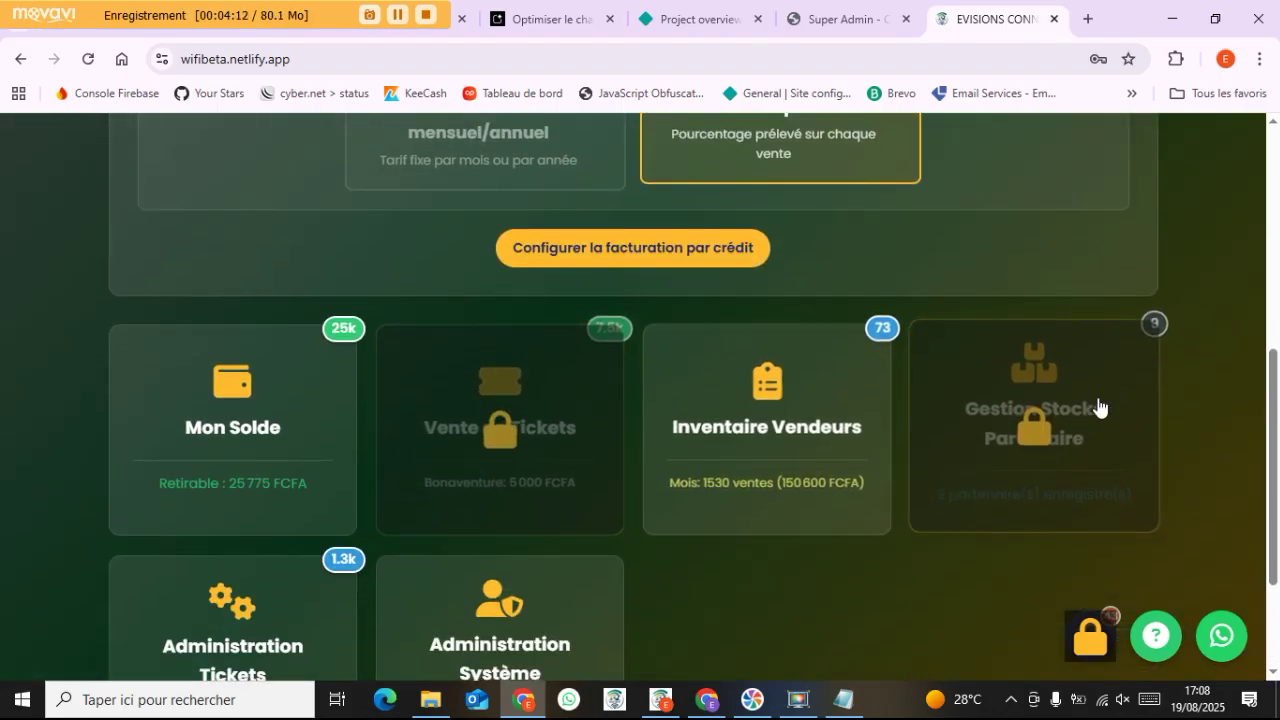
{"action": "scroll", "coordinate": [937, 477], "scroll_direction": "down", "scroll_amount": 1}
{"action": "scroll", "coordinate": [936, 473], "scroll_direction": "up", "scroll_amount": 3}
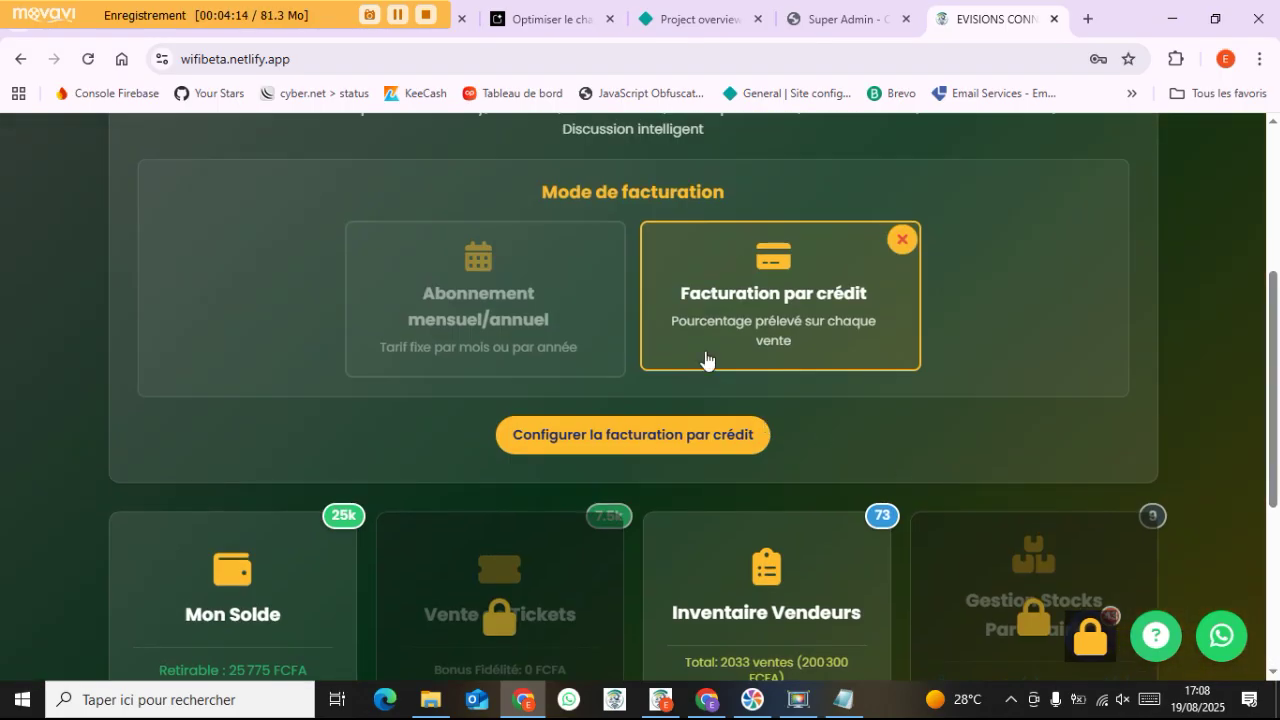
{"action": "left_click", "coordinate": [636, 425]}
Switch Chat, Bonus fidélité, Gestion de stock and Ventes partenaires back on
{"action": "scroll", "coordinate": [849, 417], "scroll_direction": "down", "scroll_amount": 2}
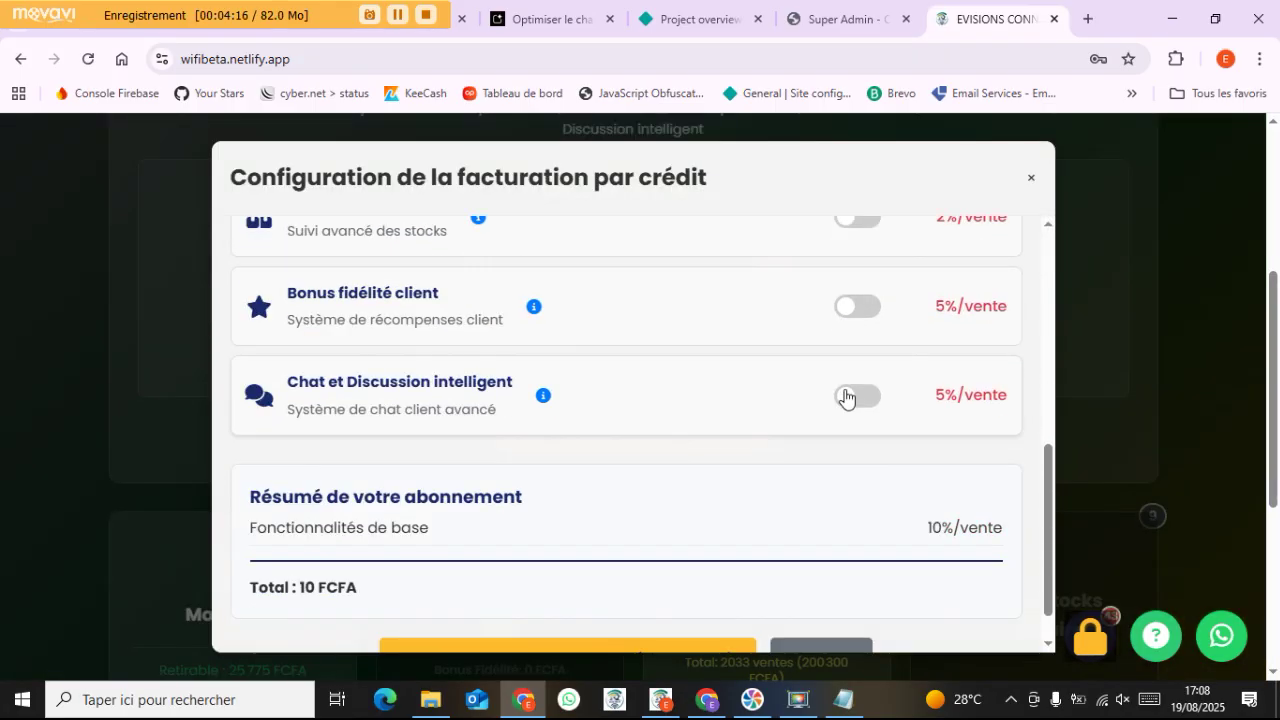
{"action": "left_click", "coordinate": [855, 398]}
{"action": "left_click", "coordinate": [853, 310]}
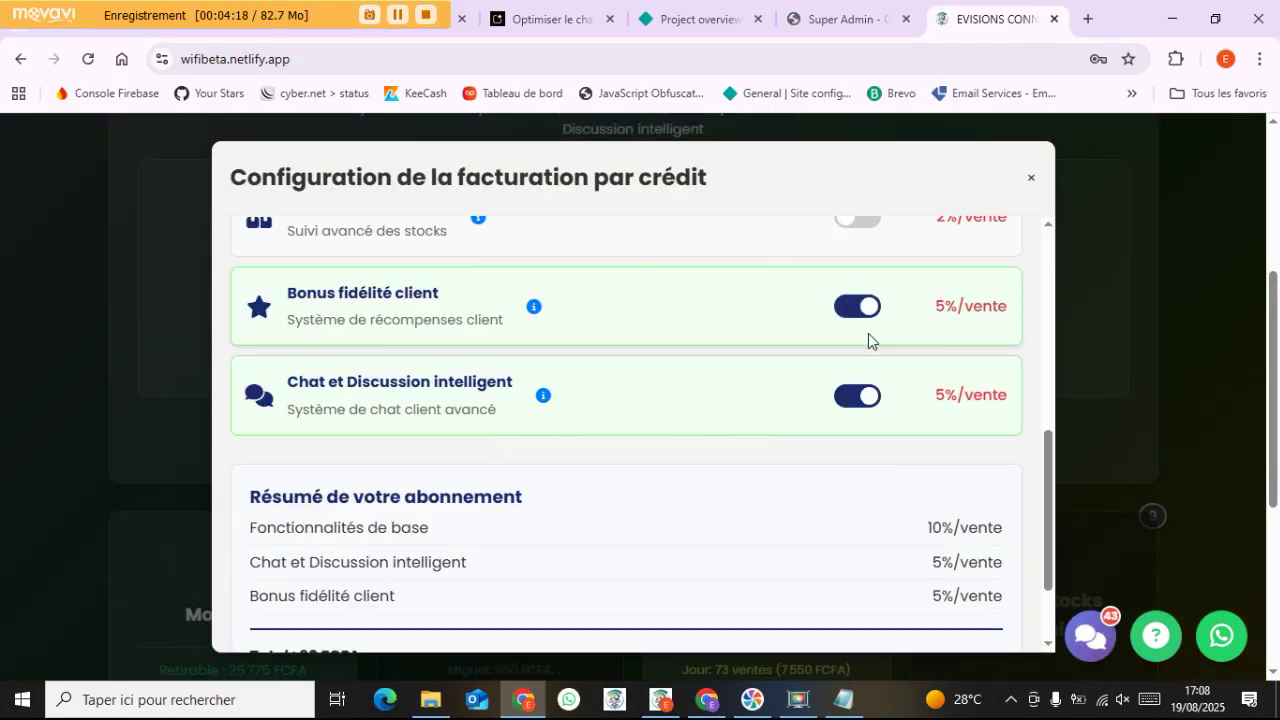
{"action": "scroll", "coordinate": [870, 370], "scroll_direction": "up", "scroll_amount": 2}
{"action": "left_click", "coordinate": [868, 403]}
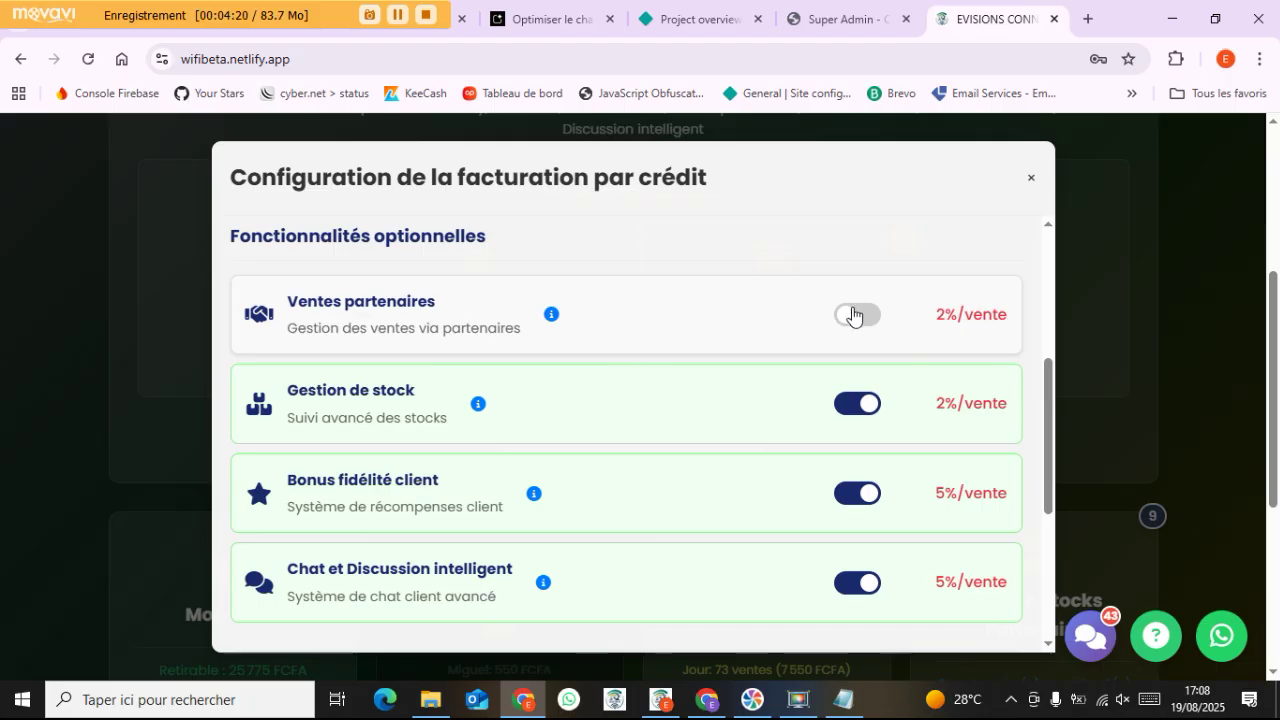
{"action": "left_click", "coordinate": [853, 315]}
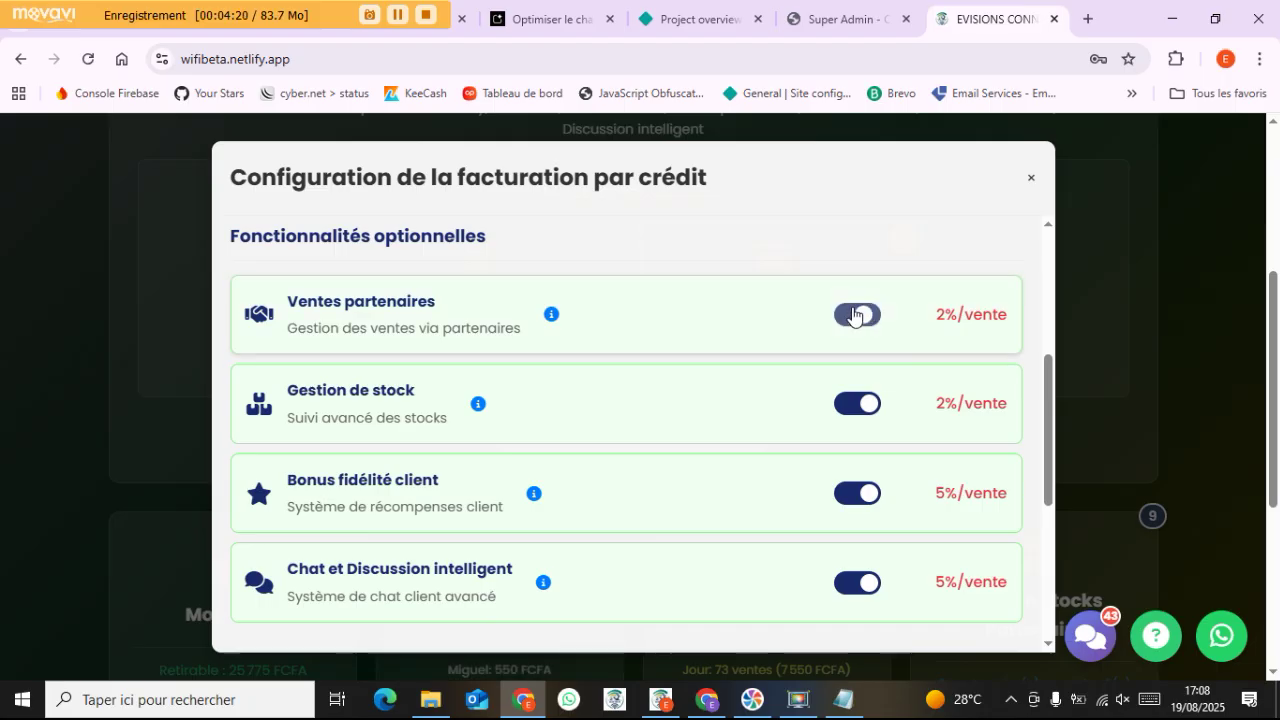
{"action": "left_click", "coordinate": [1028, 173]}
Check the Facturation sur abonnement line in the Notepad notes, then return to the admin page
{"action": "scroll", "coordinate": [1000, 260], "scroll_direction": "up", "scroll_amount": 3}
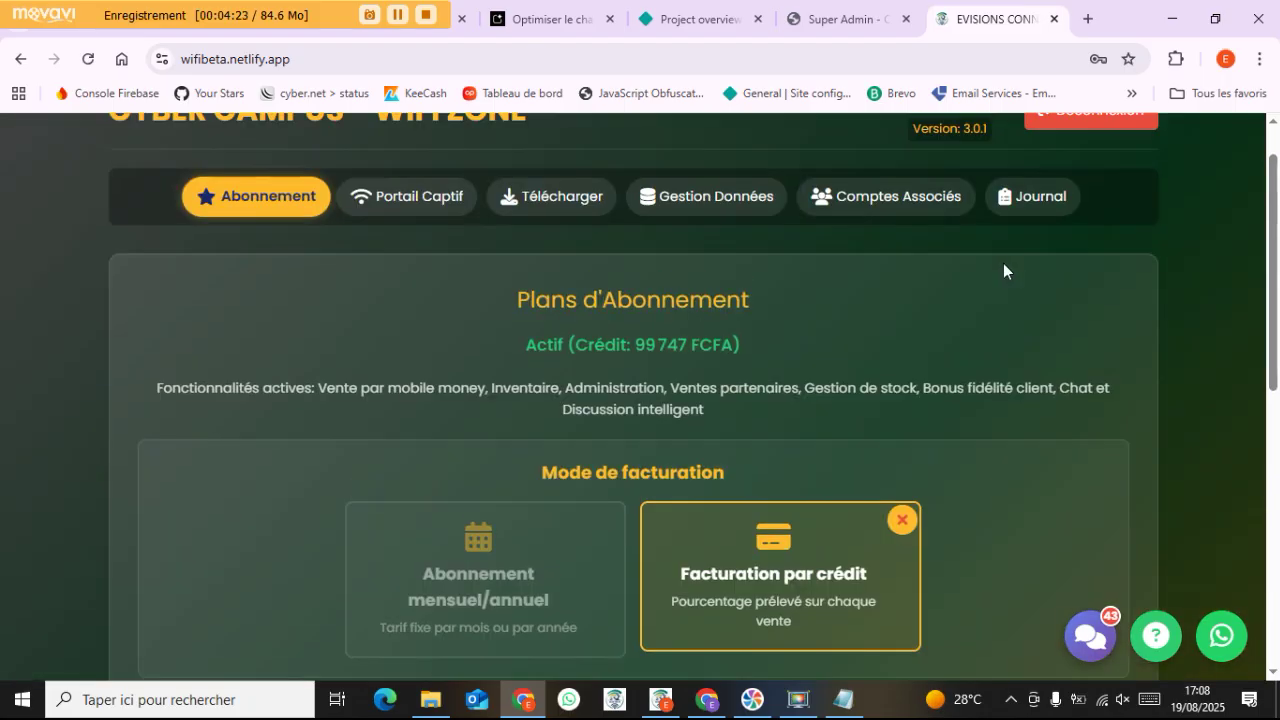
{"action": "left_click", "coordinate": [830, 700]}
{"action": "left_click_drag", "start_coordinate": [57, 330], "coordinate": [623, 340]}
{"action": "left_click", "coordinate": [1226, 286]}
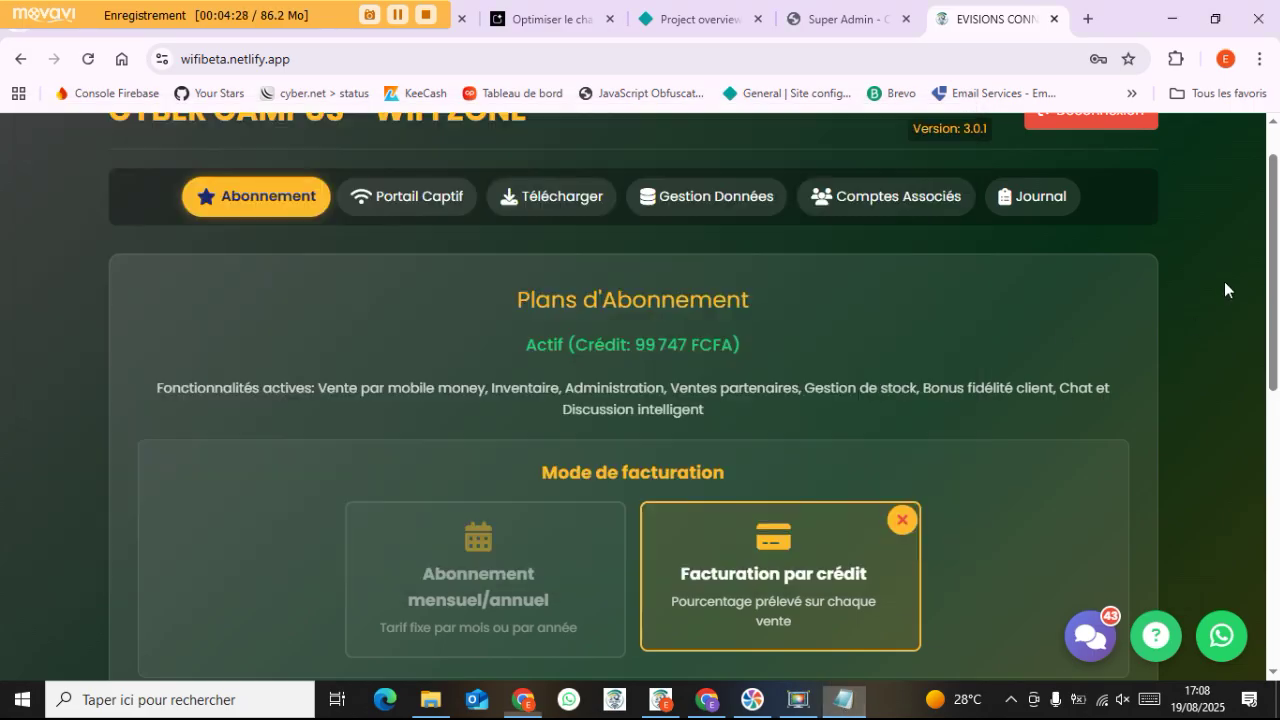
{"action": "scroll", "coordinate": [1170, 308], "scroll_direction": "up", "scroll_amount": 1}
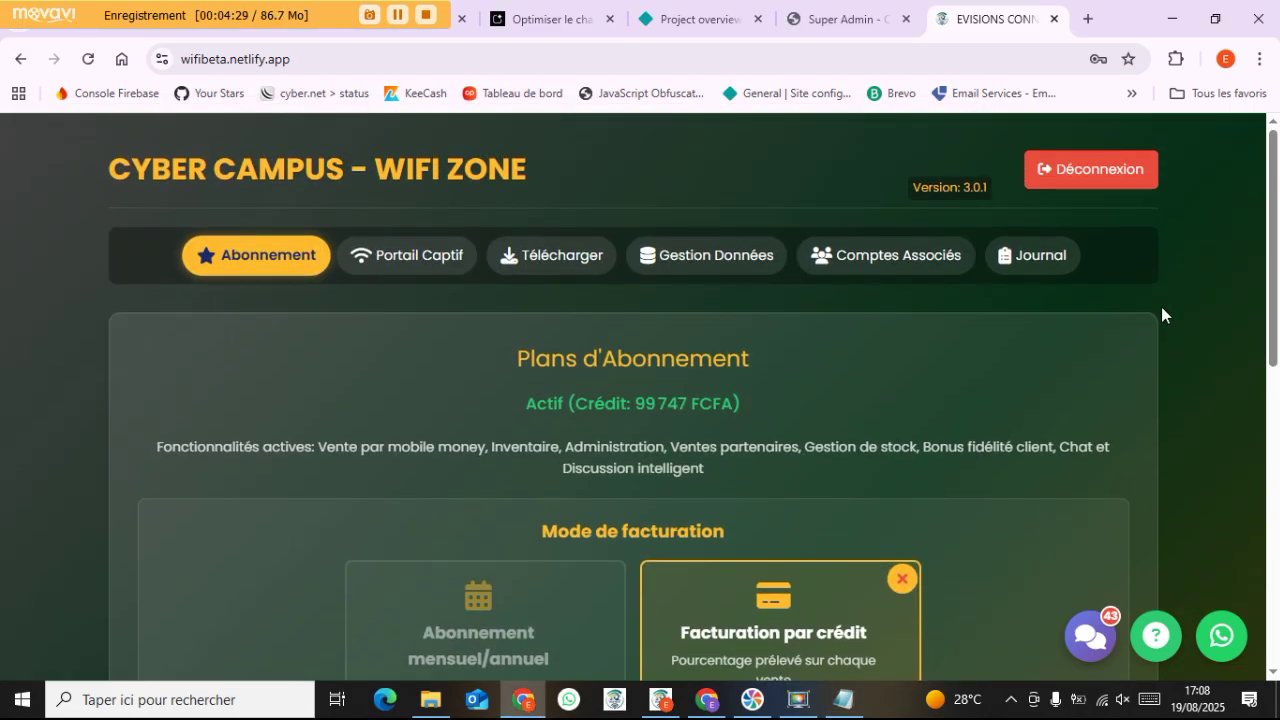
Log out of the admin account and sign up a new account with a chosen username and password
{"action": "left_click", "coordinate": [1075, 172]}
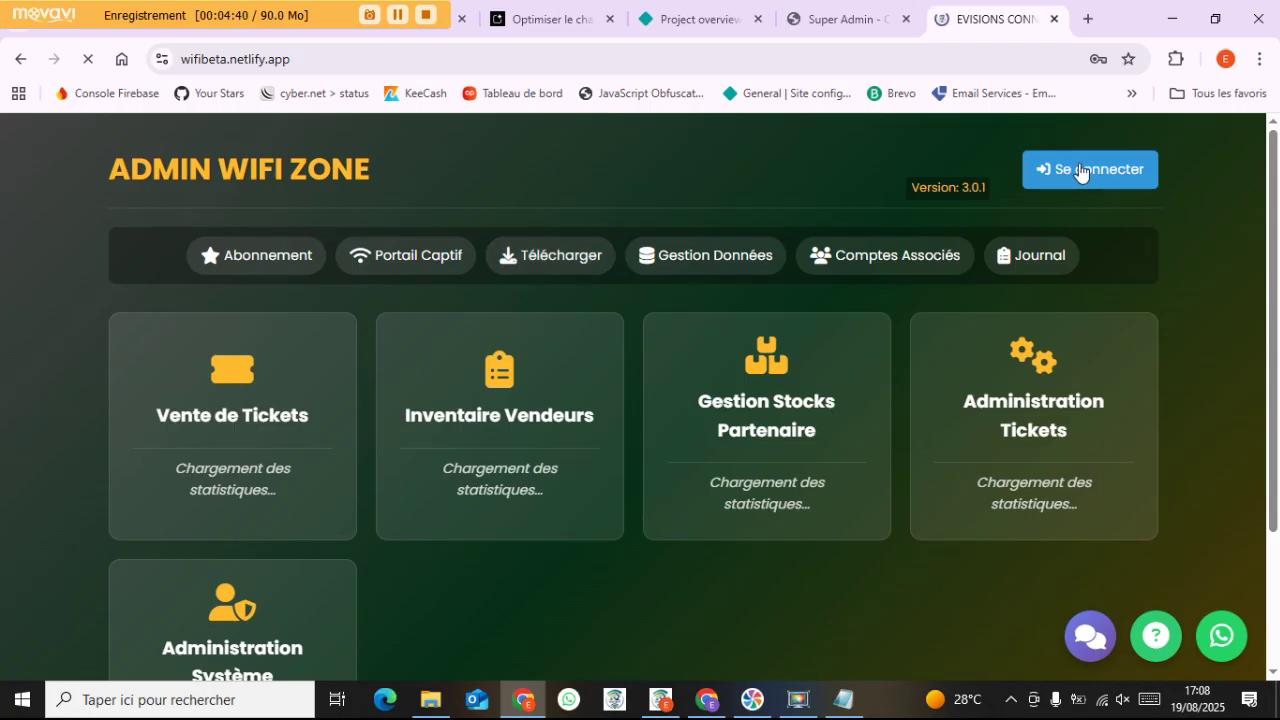
{"action": "left_click", "coordinate": [1077, 171]}
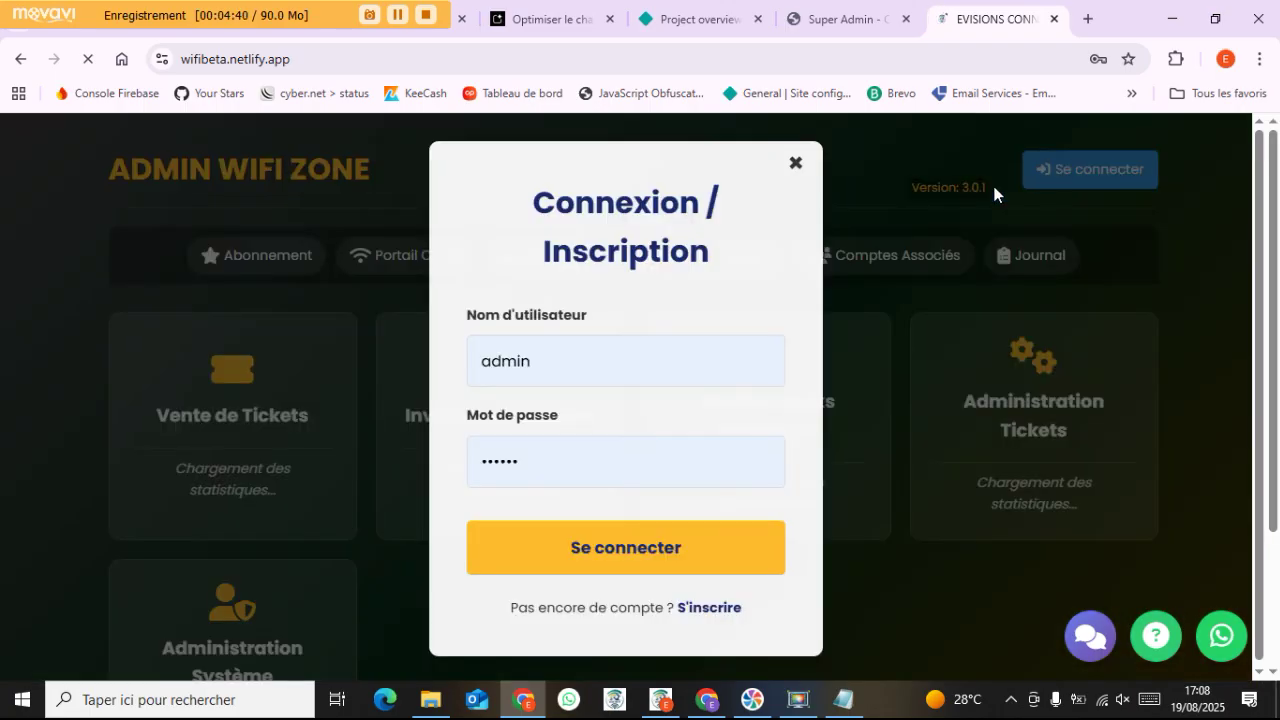
{"action": "left_click", "coordinate": [700, 608]}
{"action": "left_click", "coordinate": [561, 352]}
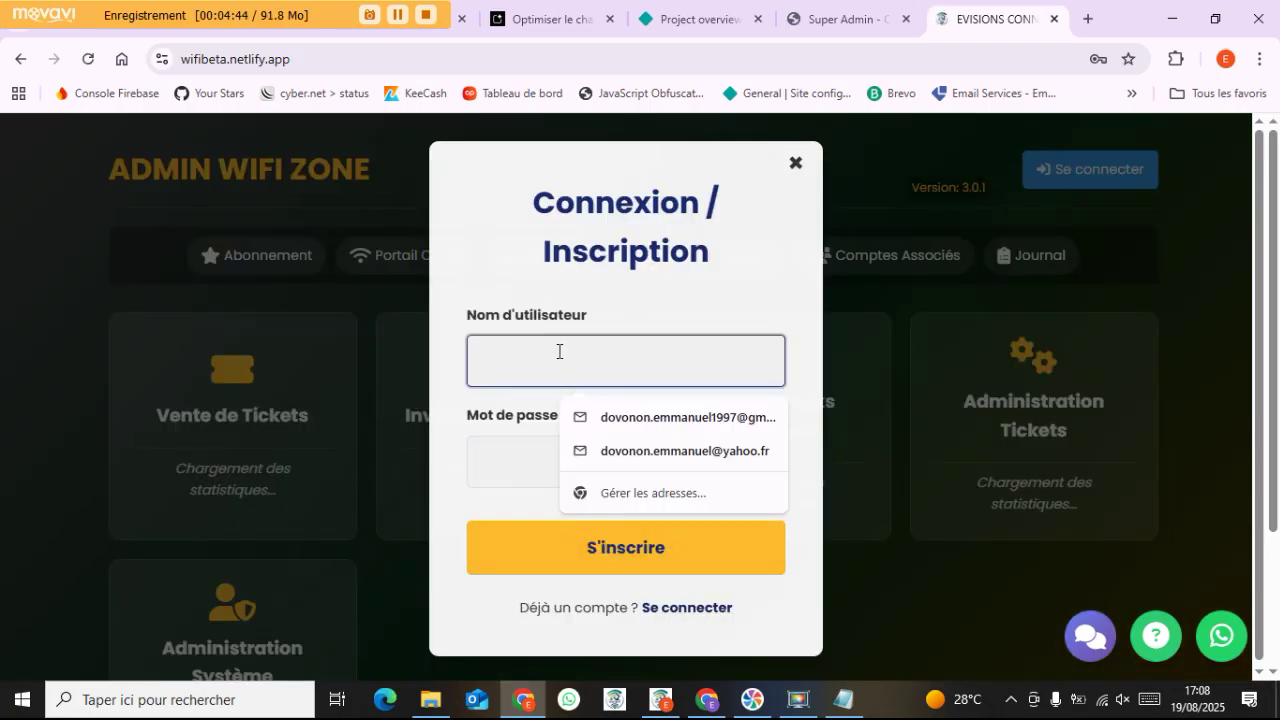
{"action": "type", "text": "Amos 42"}
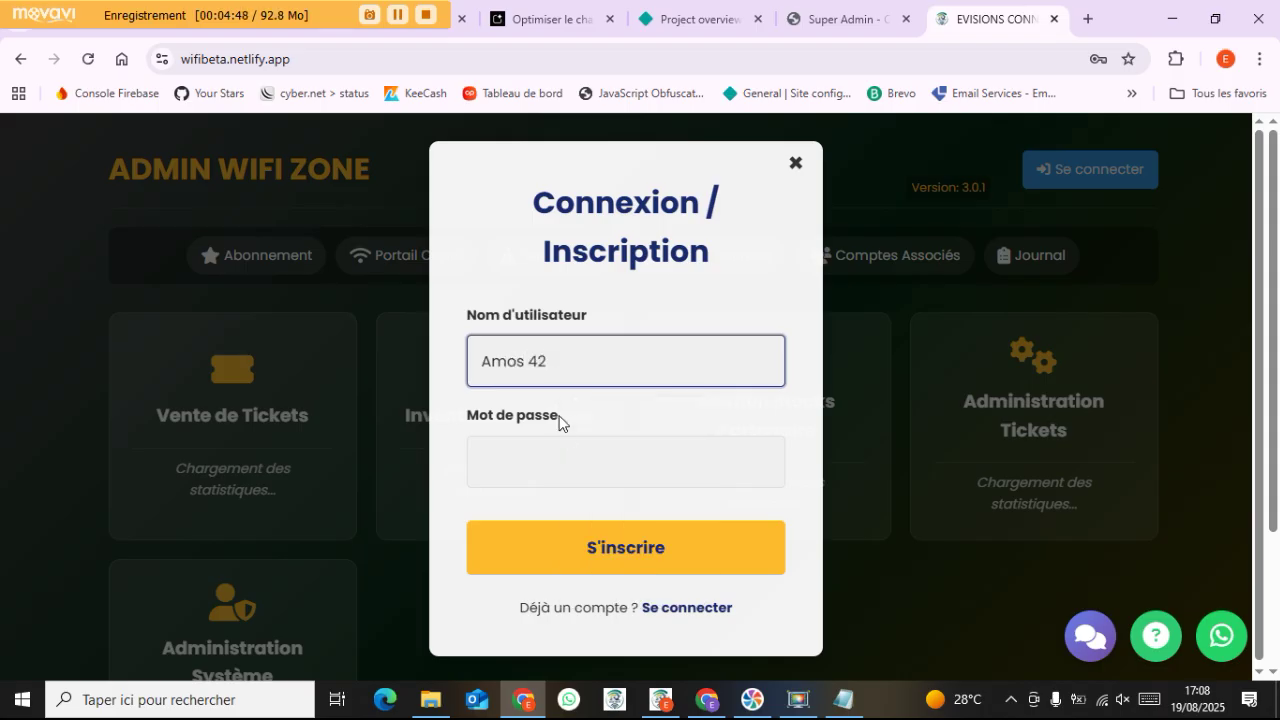
{"action": "left_click", "coordinate": [566, 477]}
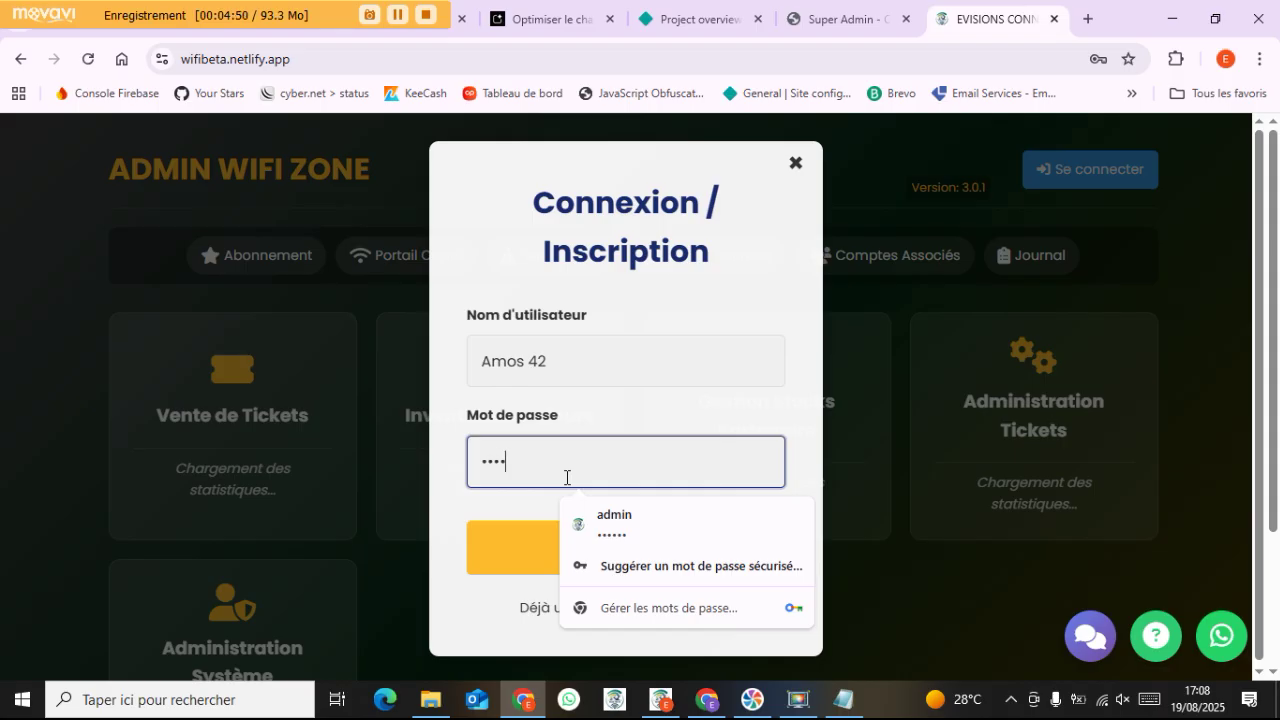
{"action": "left_click", "coordinate": [493, 503]}
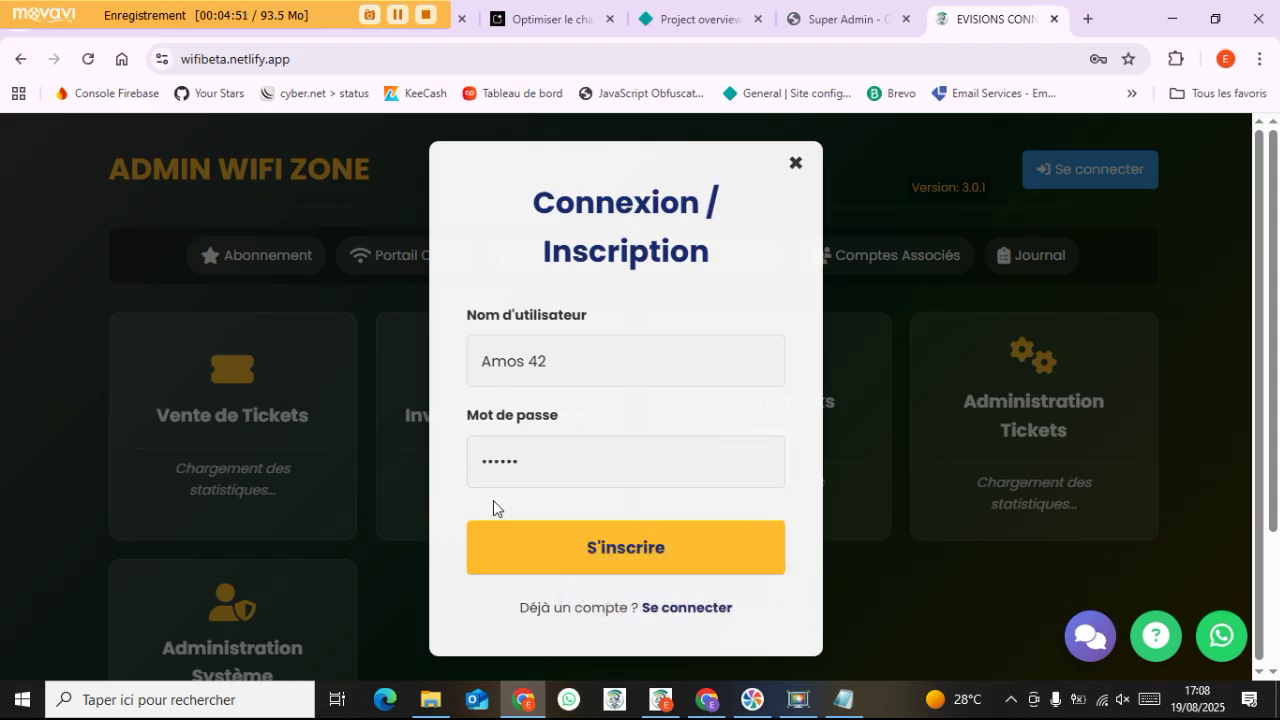
{"action": "left_click", "coordinate": [627, 553]}
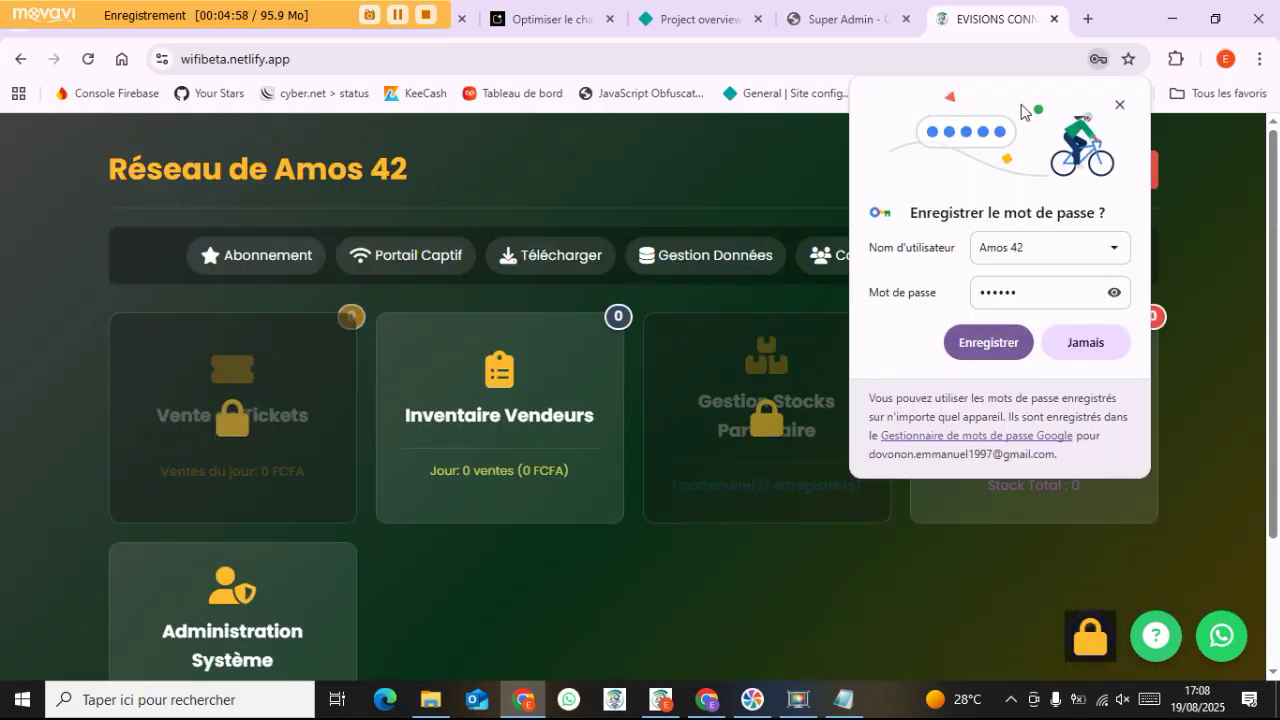
Pick 'Abonnement mensuel/annuel' billing and view its monthly configuration (600F, 200F, 200F/mois)
{"action": "left_click", "coordinate": [1121, 107]}
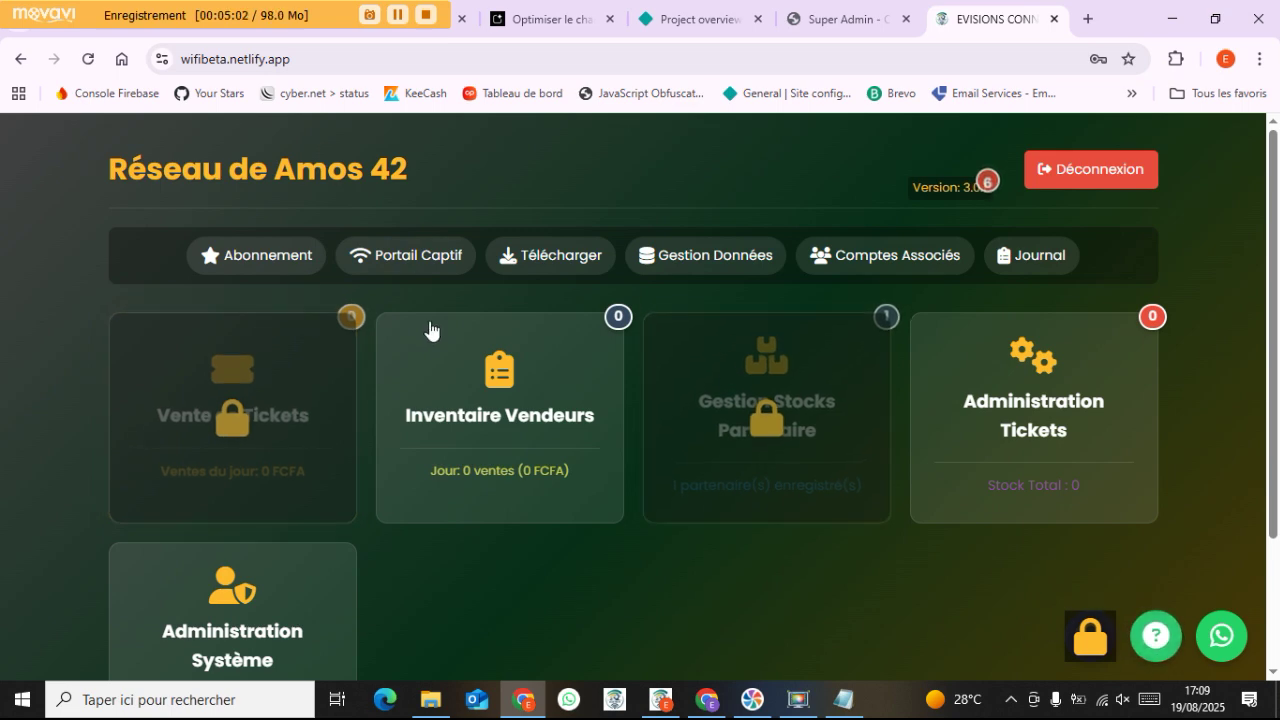
{"action": "left_click", "coordinate": [240, 260]}
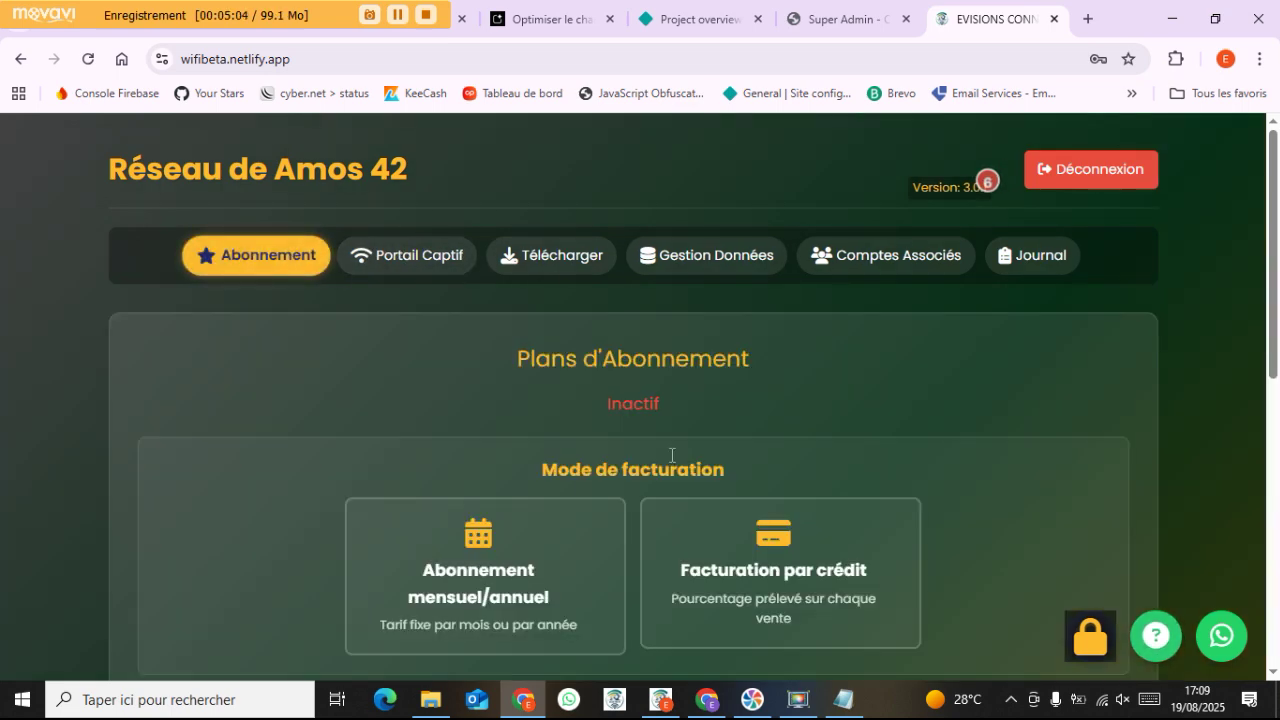
{"action": "scroll", "coordinate": [745, 370], "scroll_direction": "down", "scroll_amount": 2}
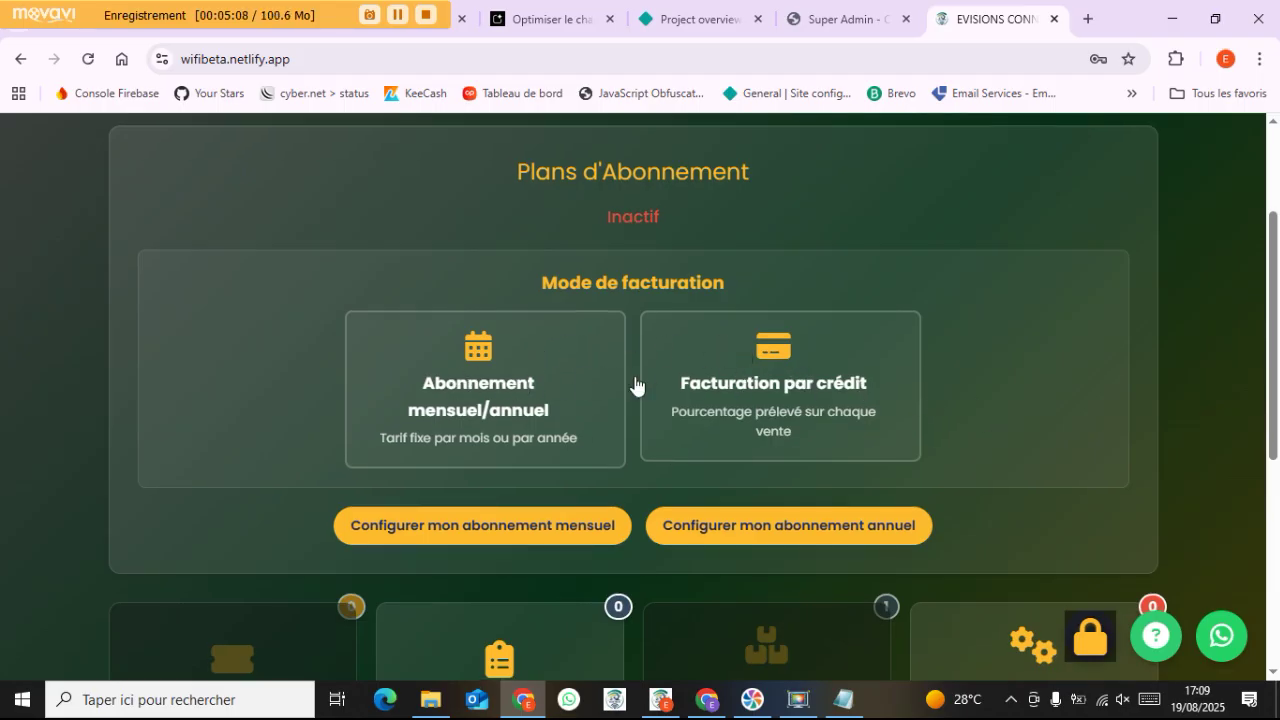
{"action": "scroll", "coordinate": [528, 420], "scroll_direction": "down", "scroll_amount": 2}
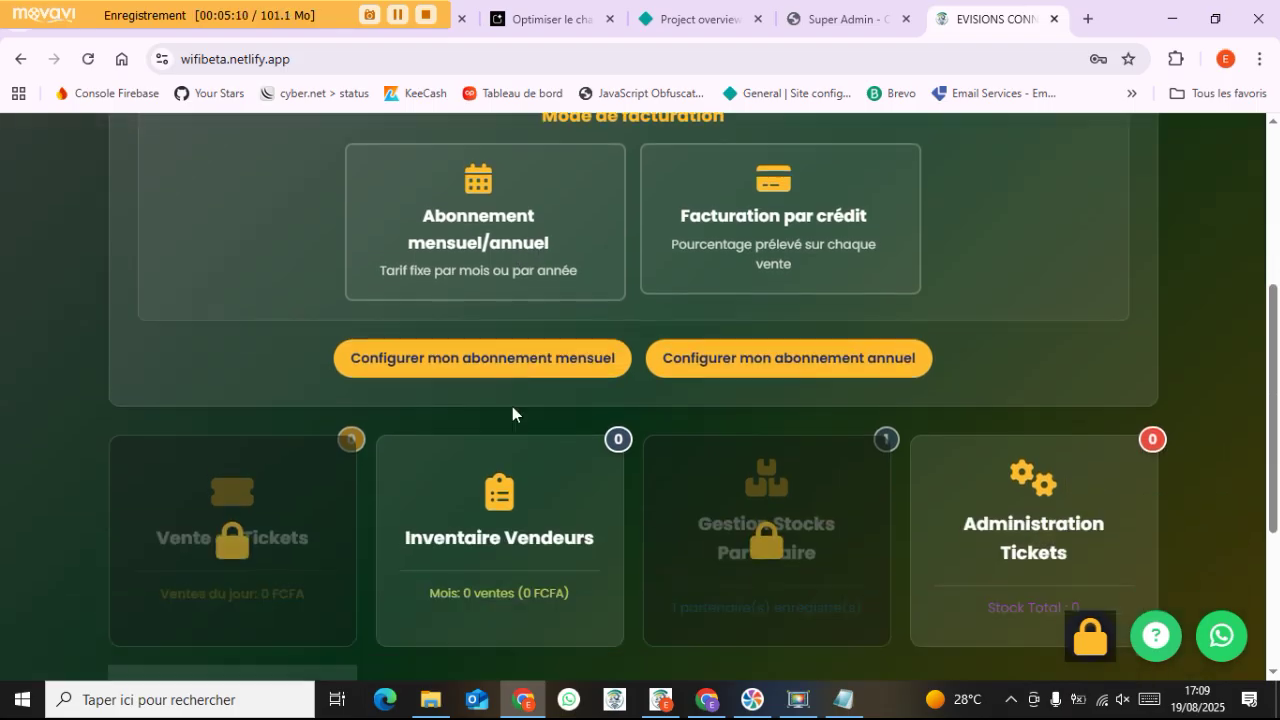
{"action": "scroll", "coordinate": [517, 417], "scroll_direction": "up", "scroll_amount": 2}
{"action": "left_click", "coordinate": [466, 390]}
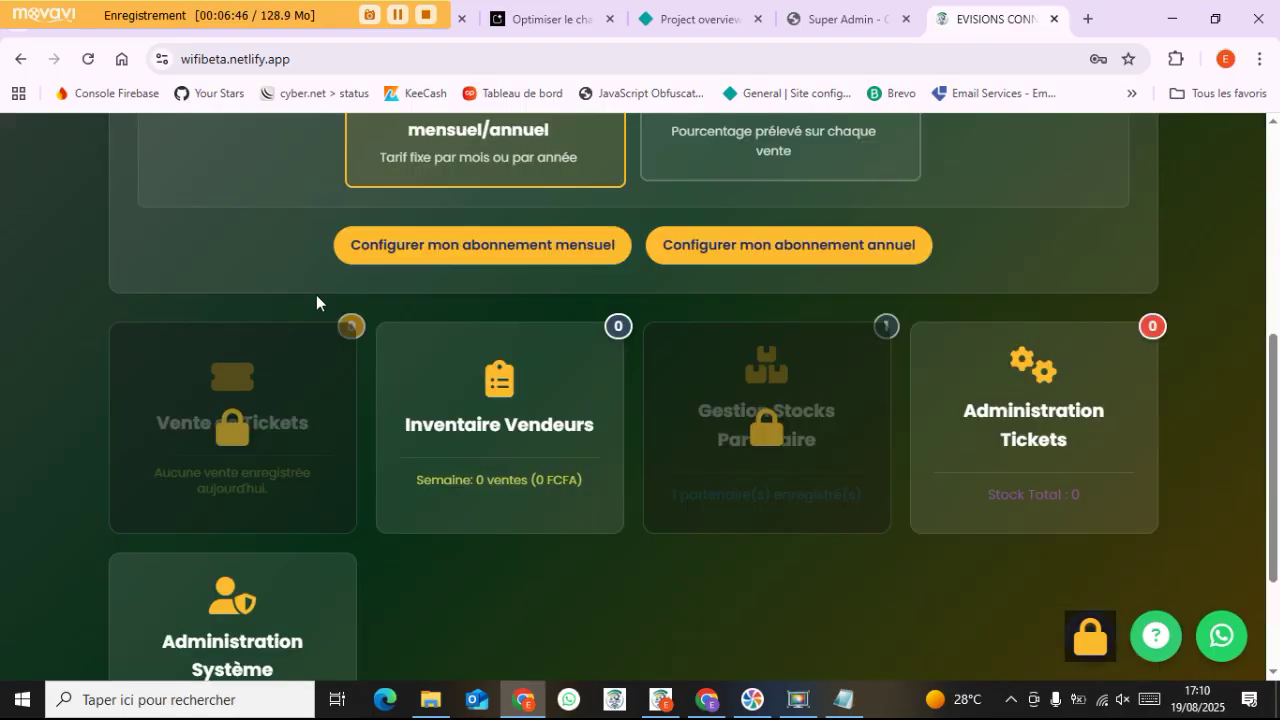
{"action": "left_click", "coordinate": [466, 243]}
{"action": "scroll", "coordinate": [870, 409], "scroll_direction": "down", "scroll_amount": 1}
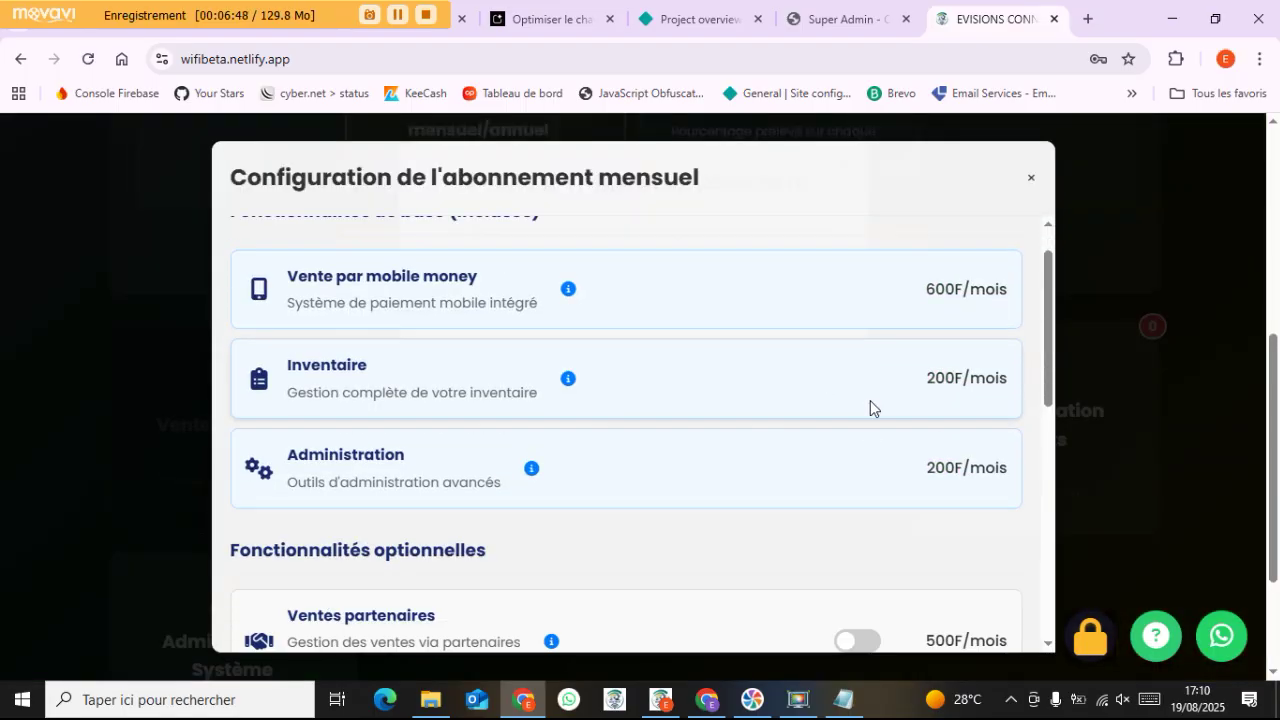
{"action": "scroll", "coordinate": [870, 409], "scroll_direction": "up", "scroll_amount": 1}
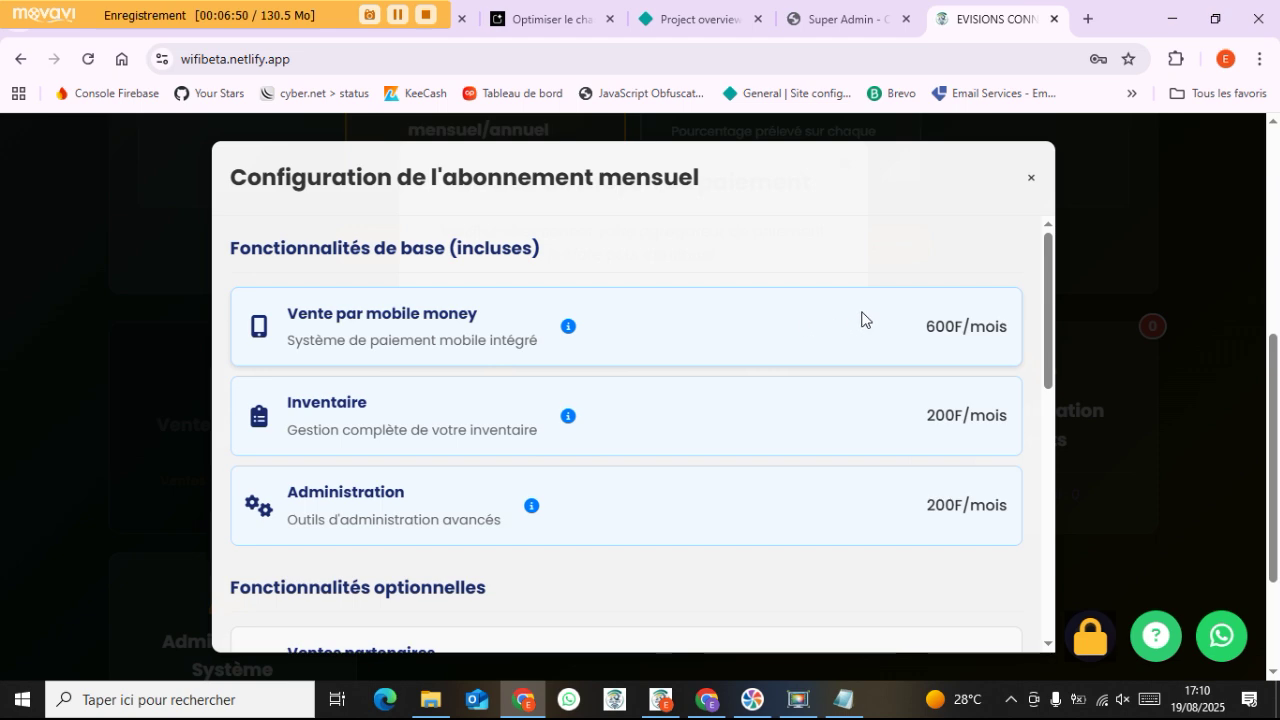
{"action": "left_click_drag", "start_coordinate": [918, 328], "coordinate": [1040, 490]}
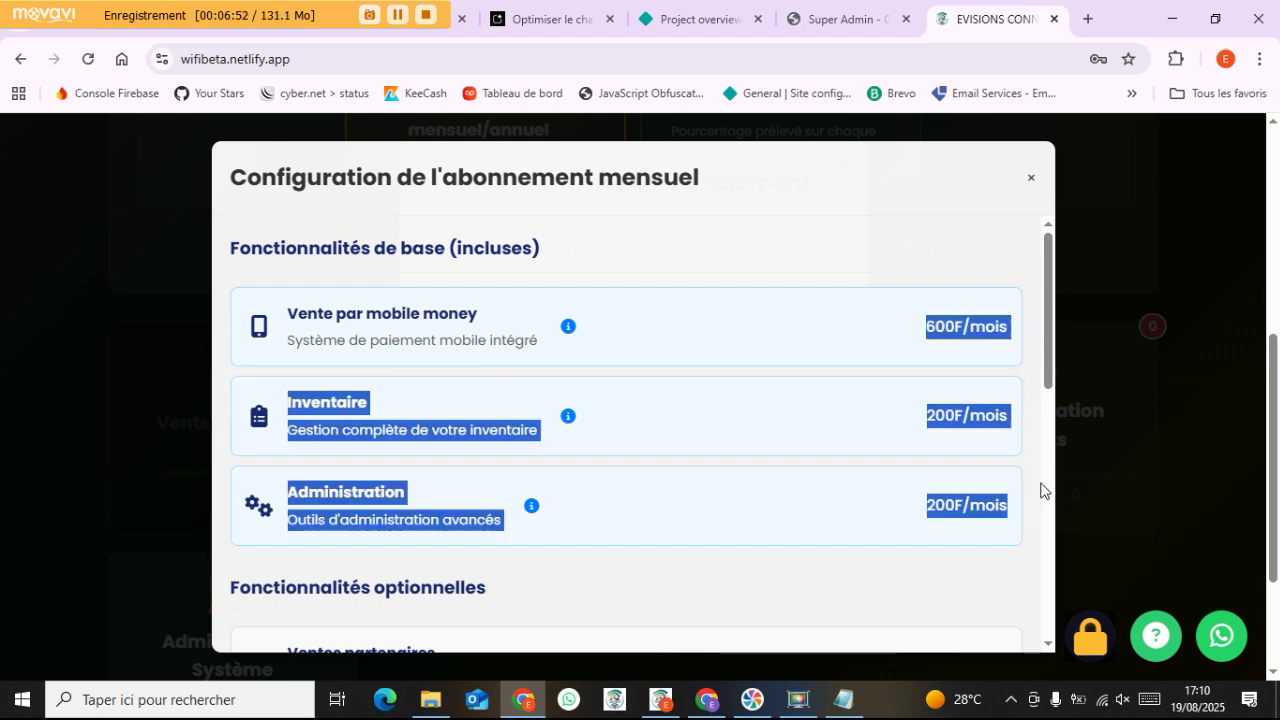
{"action": "scroll", "coordinate": [989, 475], "scroll_direction": "down", "scroll_amount": 6}
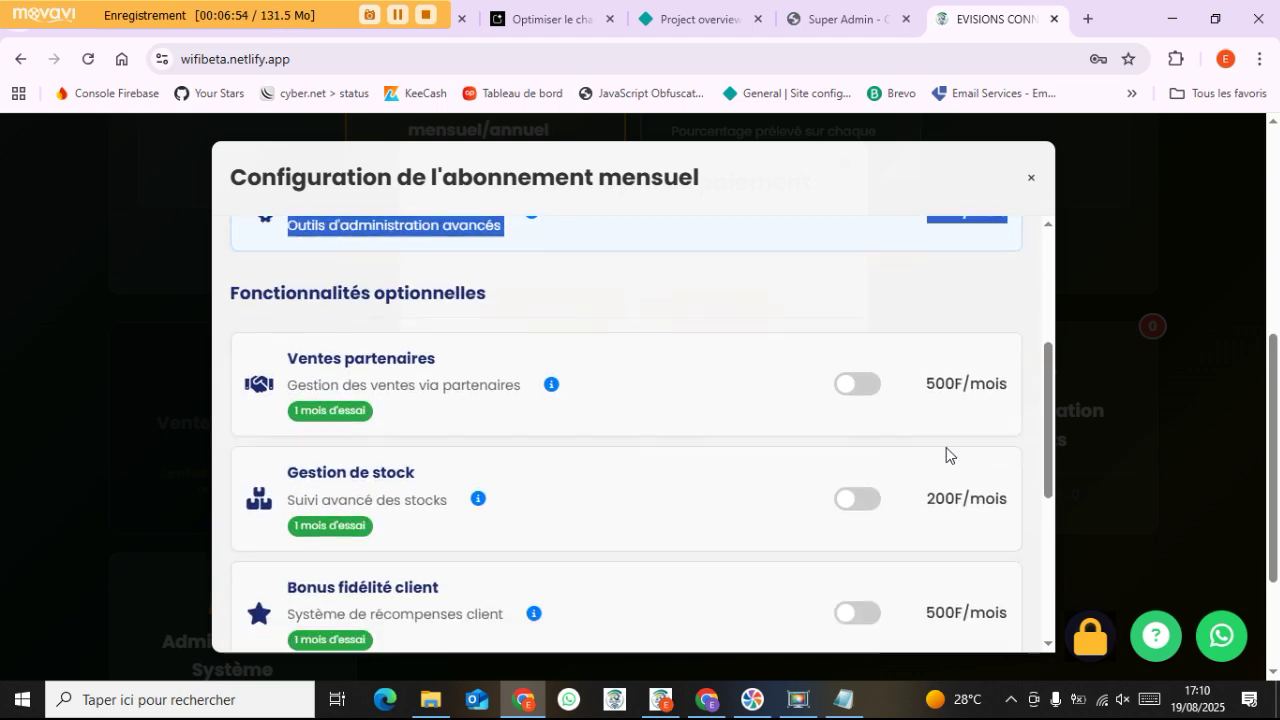
{"action": "scroll", "coordinate": [866, 340], "scroll_direction": "up", "scroll_amount": 3}
{"action": "left_click", "coordinate": [857, 397]}
{"action": "left_click", "coordinate": [860, 515]}
{"action": "scroll", "coordinate": [861, 517], "scroll_direction": "down", "scroll_amount": 2}
{"action": "left_click", "coordinate": [861, 444]}
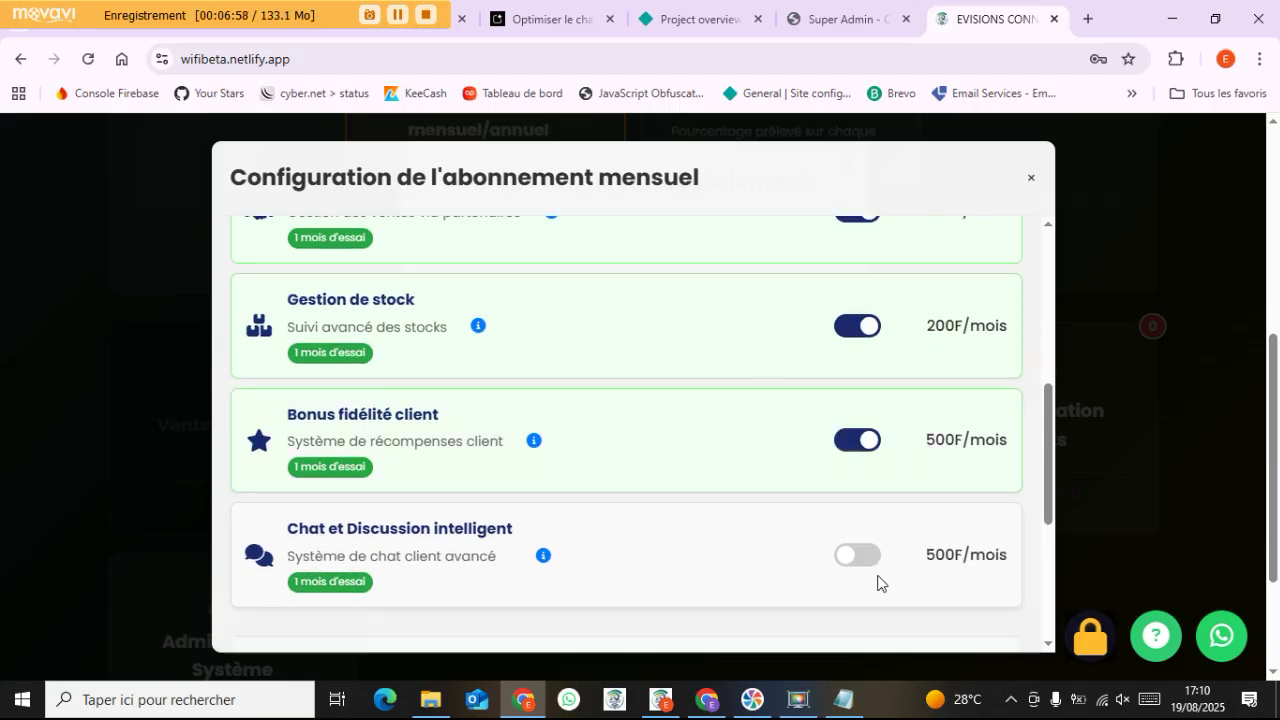
{"action": "left_click", "coordinate": [857, 556]}
{"action": "scroll", "coordinate": [866, 506], "scroll_direction": "down", "scroll_amount": 4}
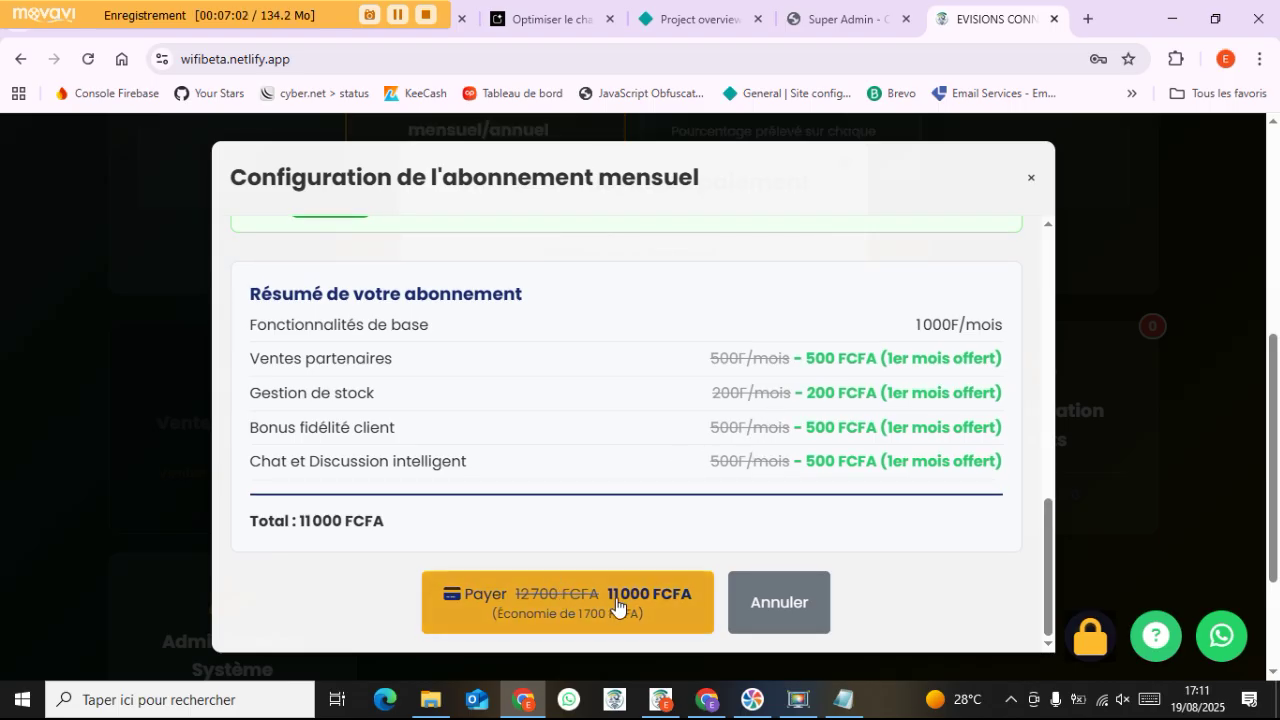
{"action": "left_click_drag", "start_coordinate": [725, 610], "coordinate": [440, 598]}
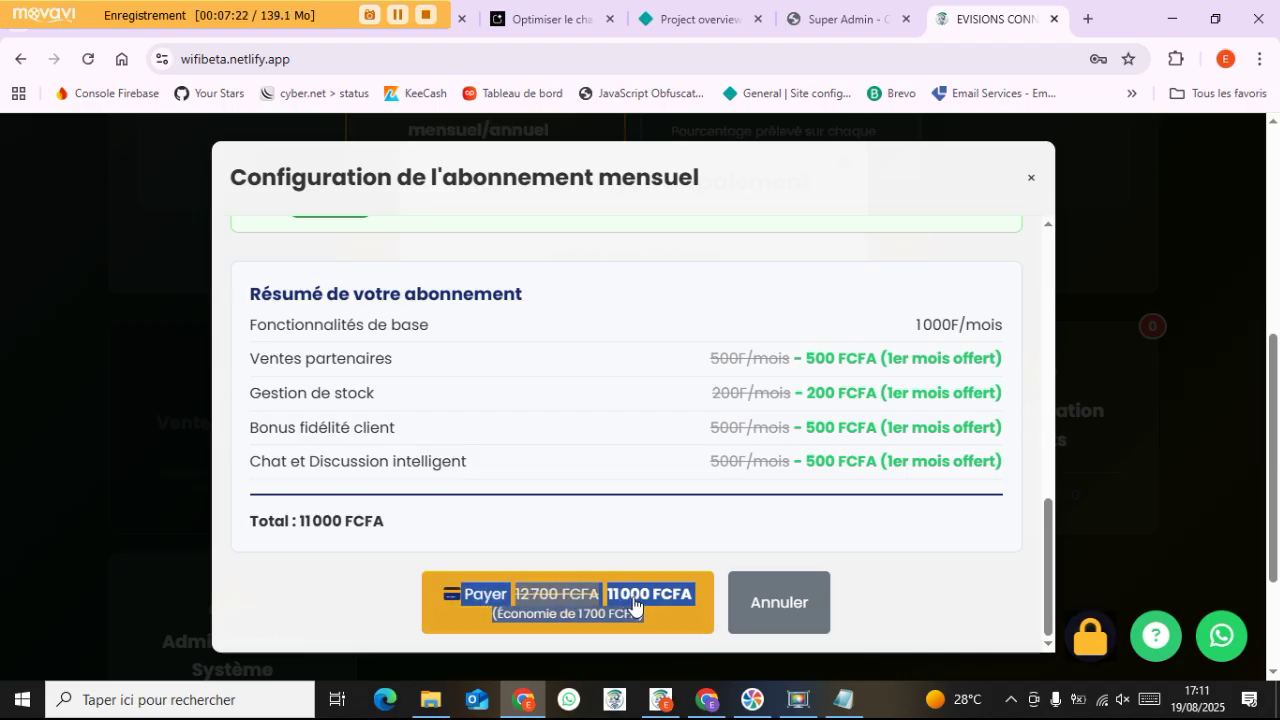
{"action": "left_click", "coordinate": [697, 534]}
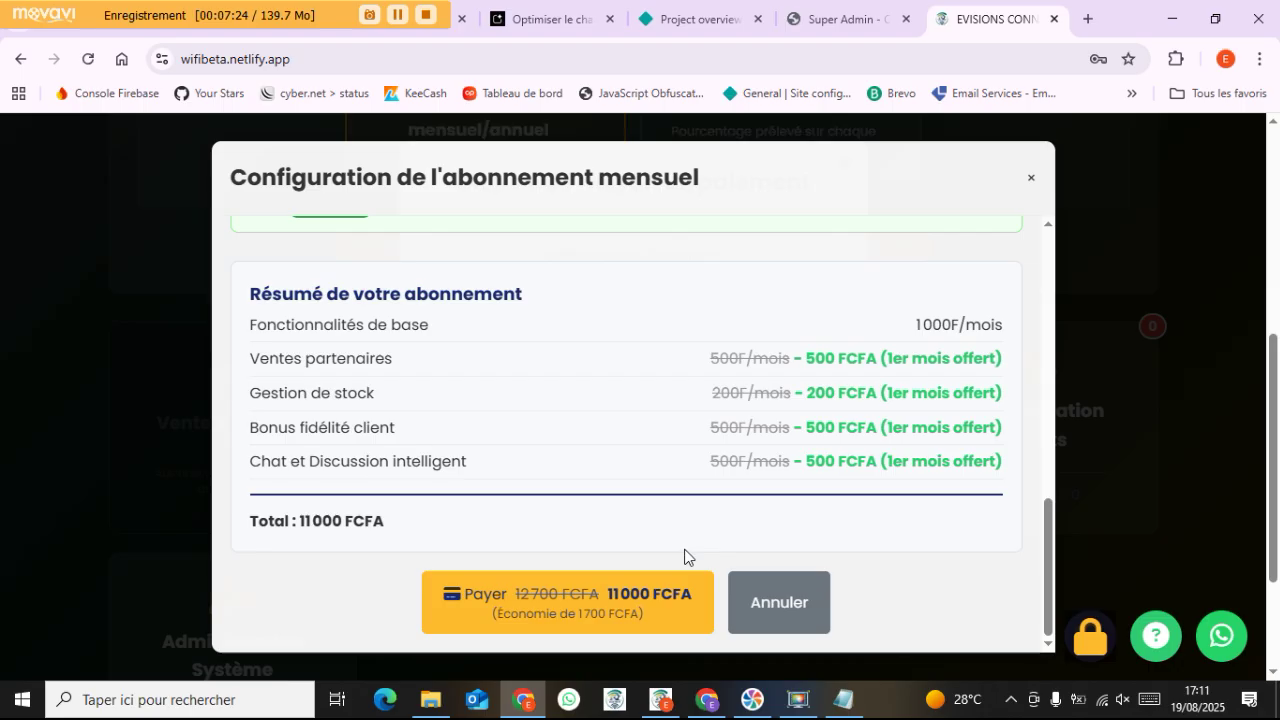
{"action": "left_click_drag", "start_coordinate": [724, 592], "coordinate": [425, 585]}
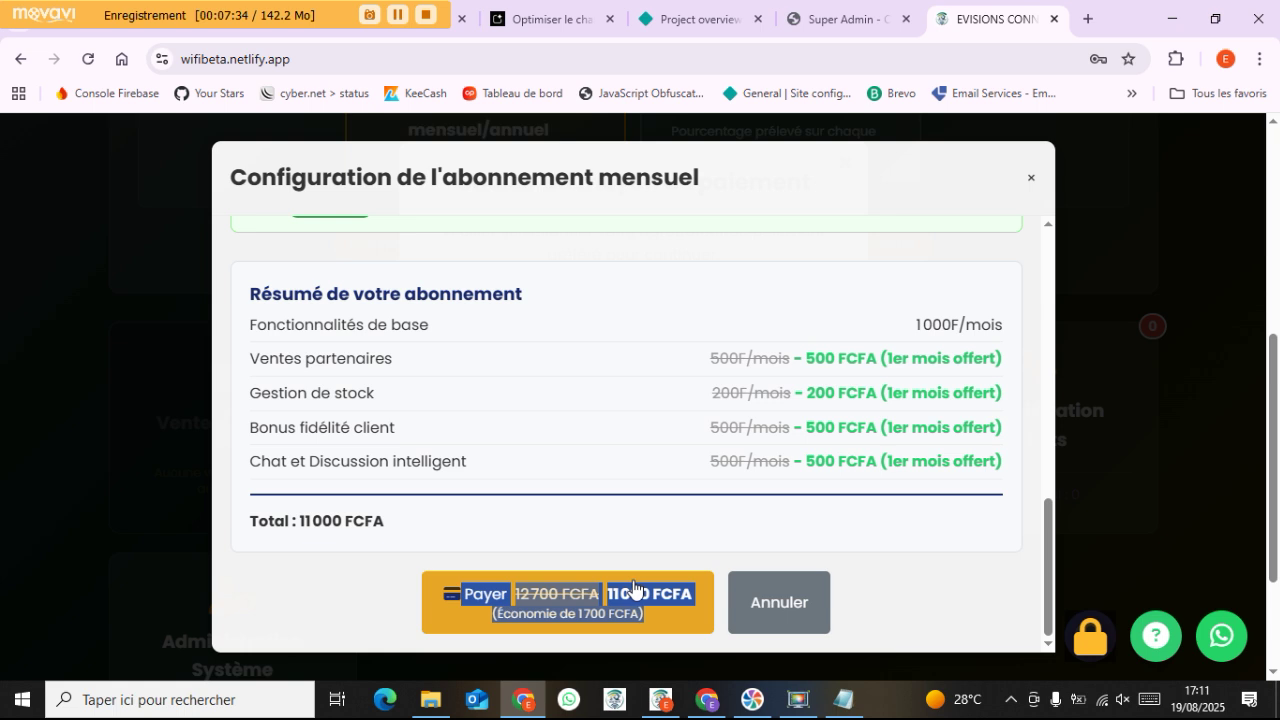
{"action": "left_click_drag", "start_coordinate": [918, 322], "coordinate": [1015, 330]}
{"action": "left_click_drag", "start_coordinate": [810, 351], "coordinate": [1005, 483]}
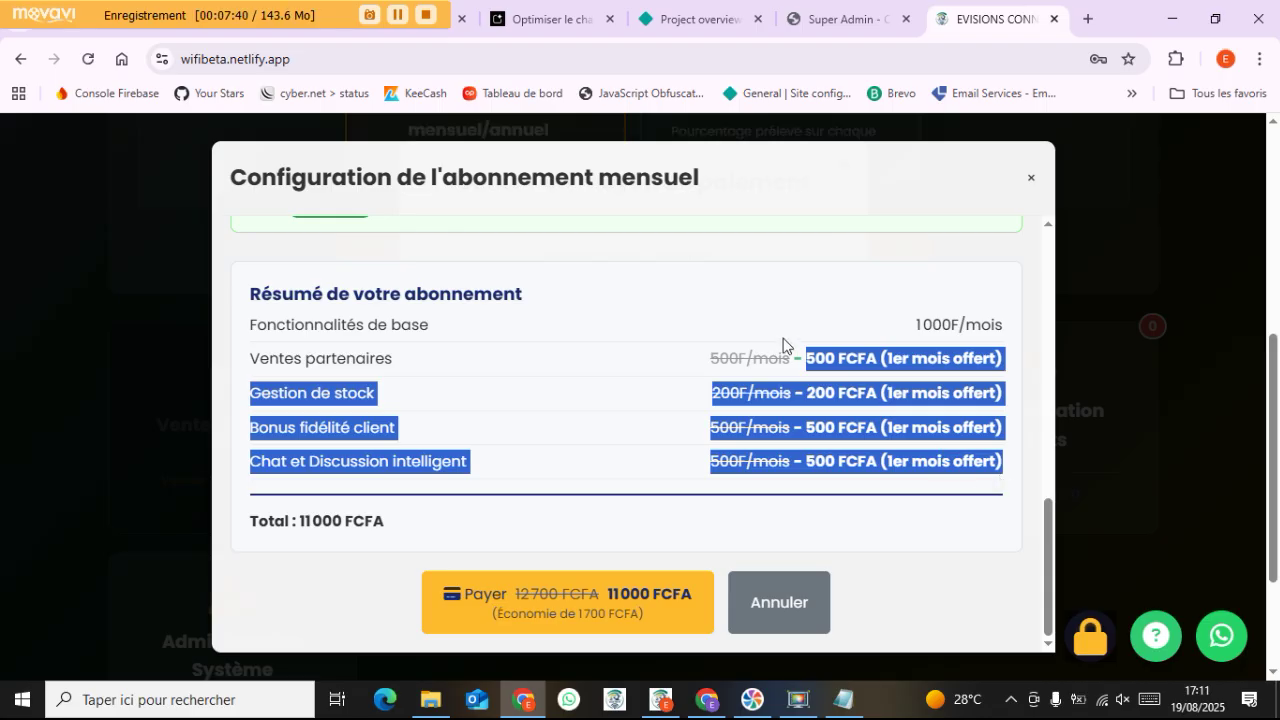
{"action": "left_click_drag", "start_coordinate": [798, 352], "coordinate": [868, 452]}
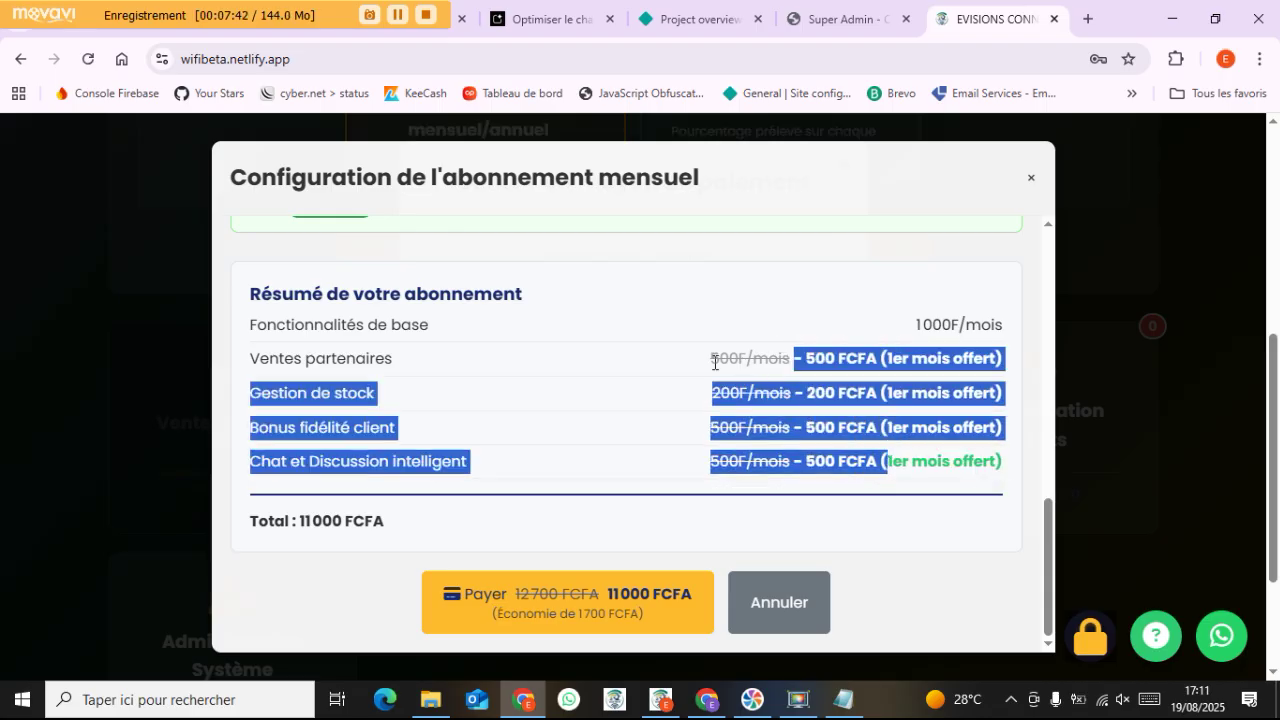
{"action": "left_click_drag", "start_coordinate": [714, 362], "coordinate": [962, 501]}
{"action": "scroll", "coordinate": [634, 537], "scroll_direction": "down", "scroll_amount": 2}
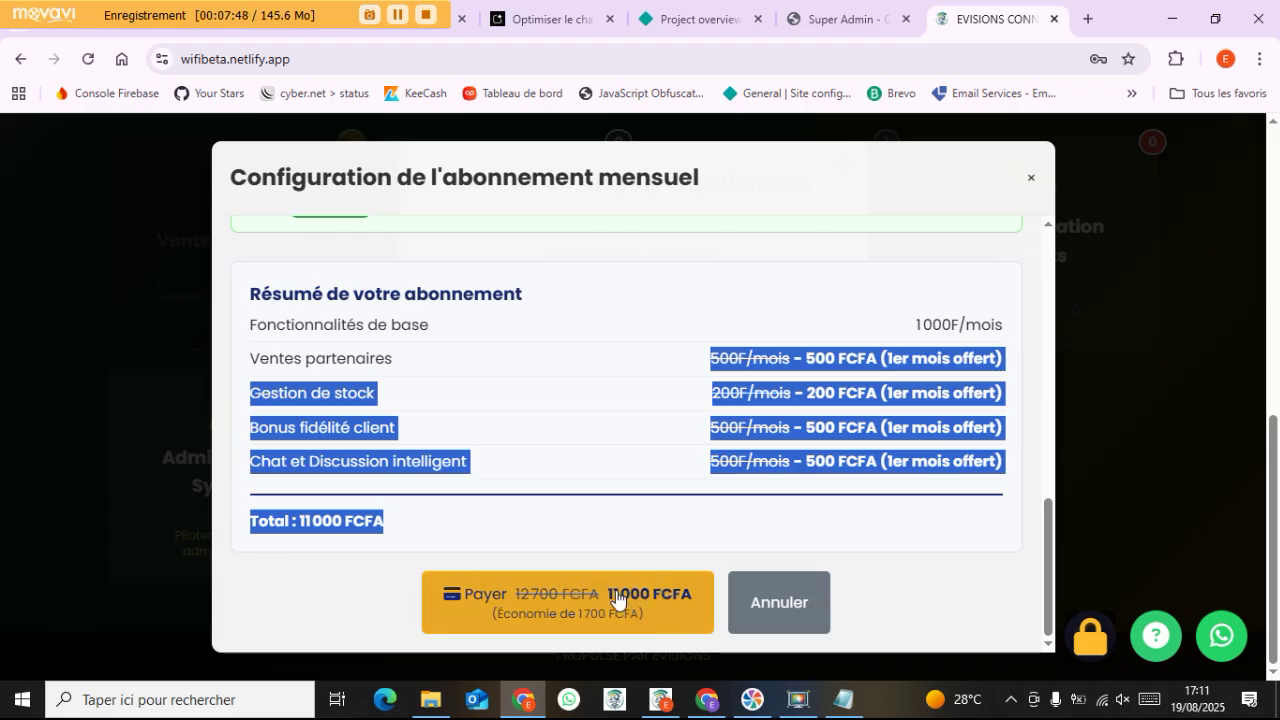
{"action": "left_click", "coordinate": [1031, 178]}
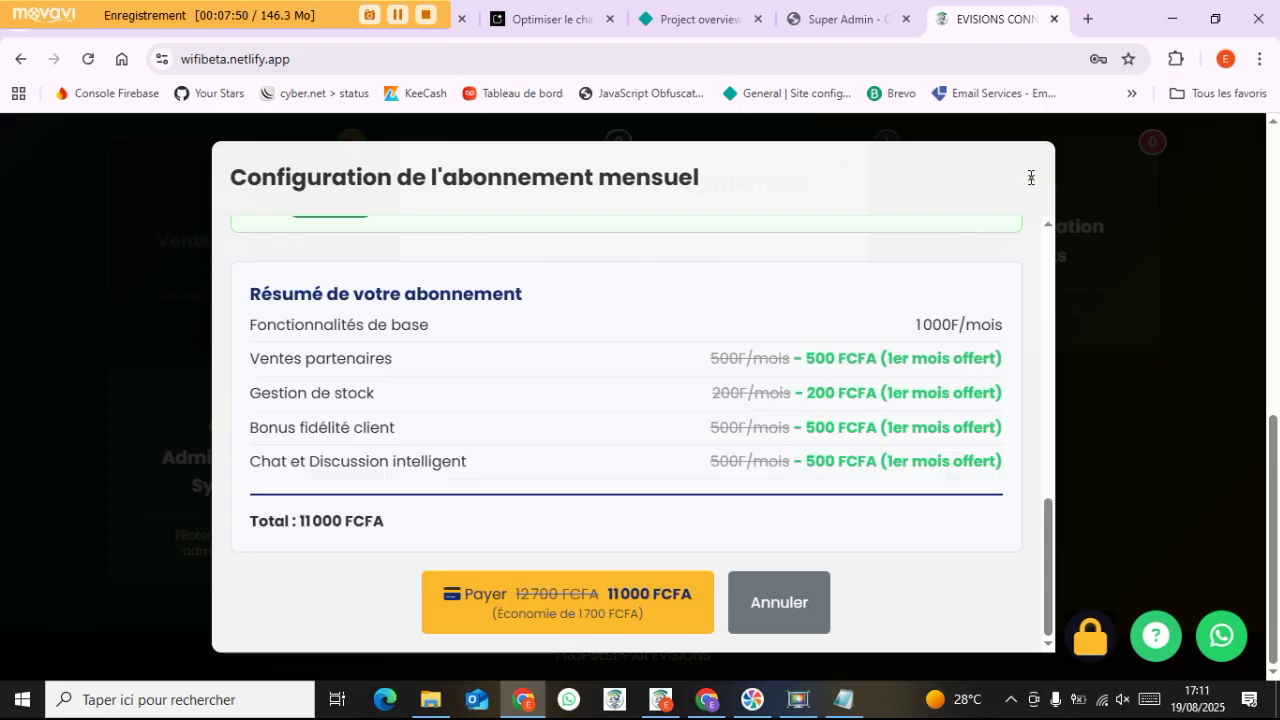
{"action": "left_click", "coordinate": [845, 164]}
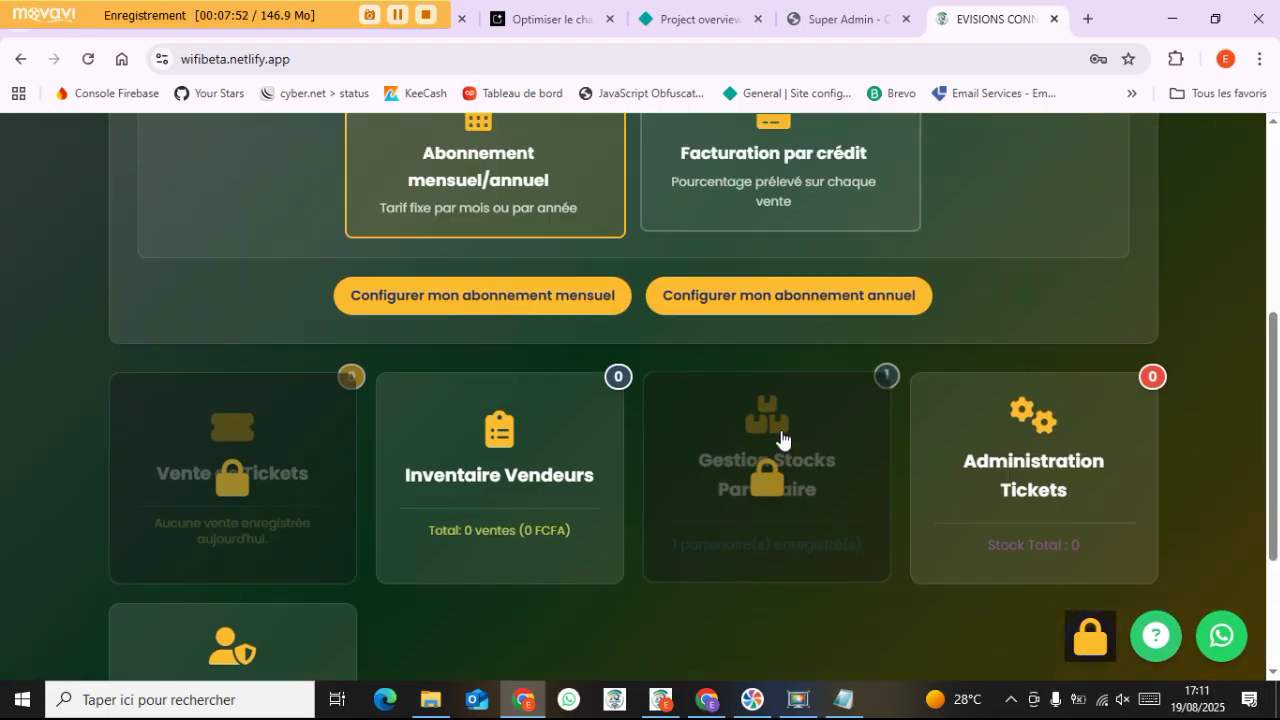
Turn on Ventes partenaires, Gestion de stock, Bonus fidélité and Chat for the annual plan
{"action": "left_click", "coordinate": [770, 534]}
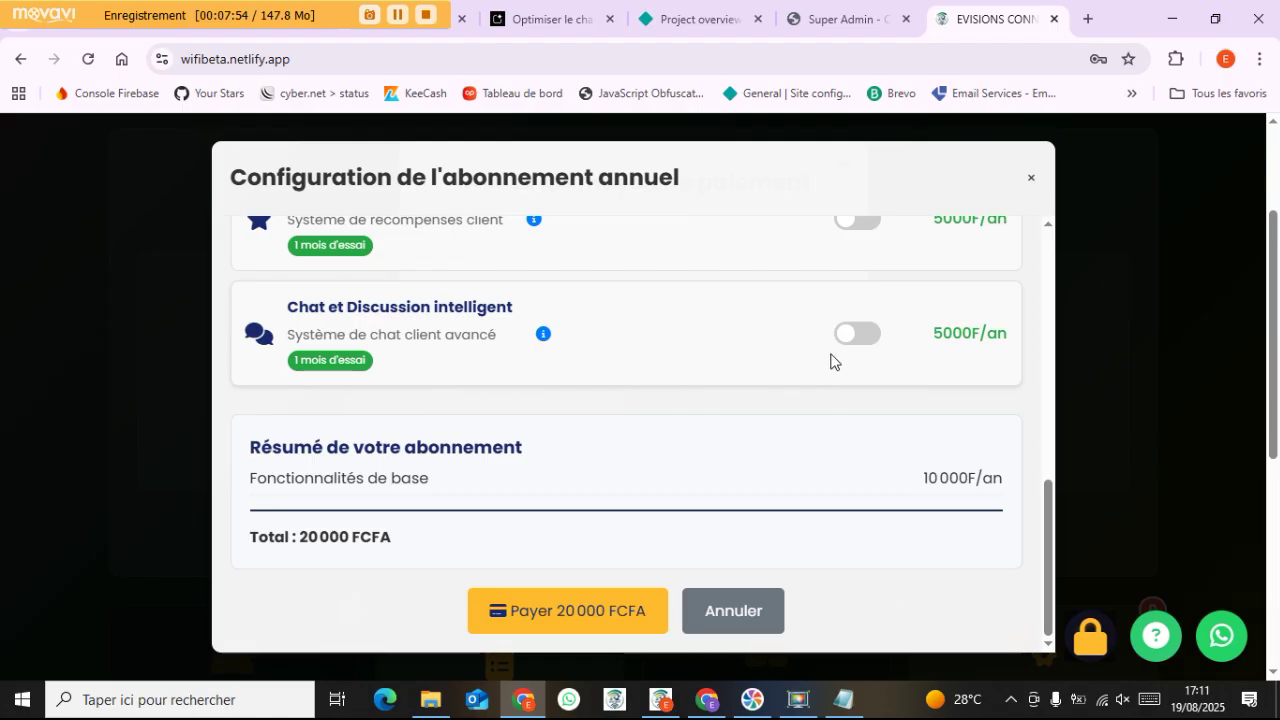
{"action": "scroll", "coordinate": [829, 360], "scroll_direction": "up", "scroll_amount": 5}
{"action": "scroll", "coordinate": [845, 381], "scroll_direction": "down", "scroll_amount": 1}
{"action": "left_click", "coordinate": [860, 363]}
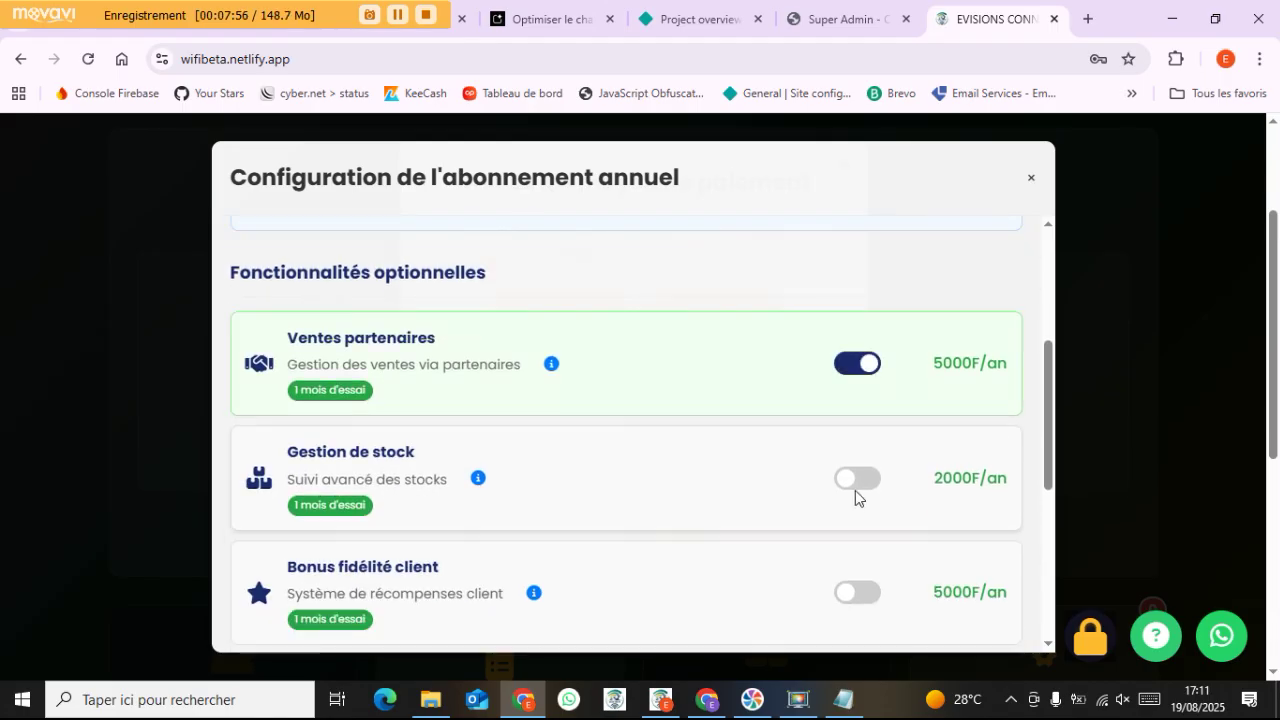
{"action": "left_click", "coordinate": [860, 478]}
{"action": "scroll", "coordinate": [864, 490], "scroll_direction": "down", "scroll_amount": 2}
{"action": "left_click", "coordinate": [858, 408]}
{"action": "left_click", "coordinate": [864, 530]}
Review the 35 300 FCFA annual total and close the configuration
{"action": "scroll", "coordinate": [866, 466], "scroll_direction": "down", "scroll_amount": 3}
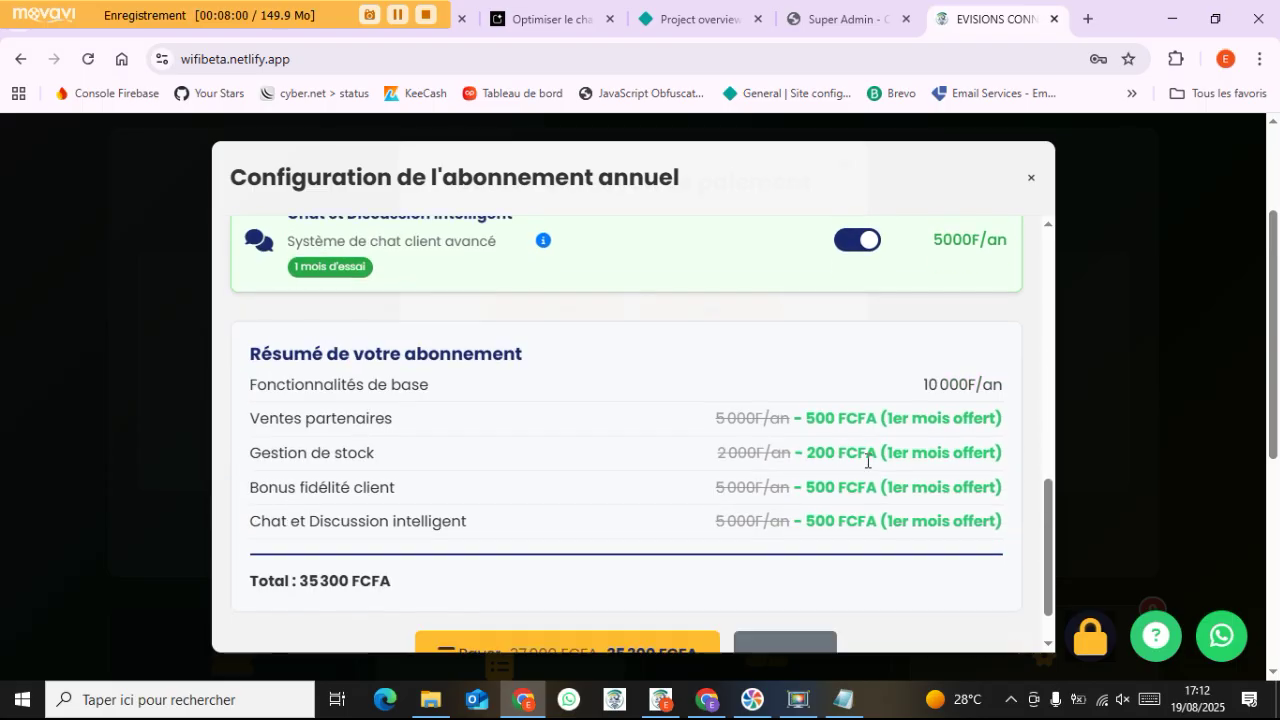
{"action": "scroll", "coordinate": [889, 457], "scroll_direction": "down", "scroll_amount": 1}
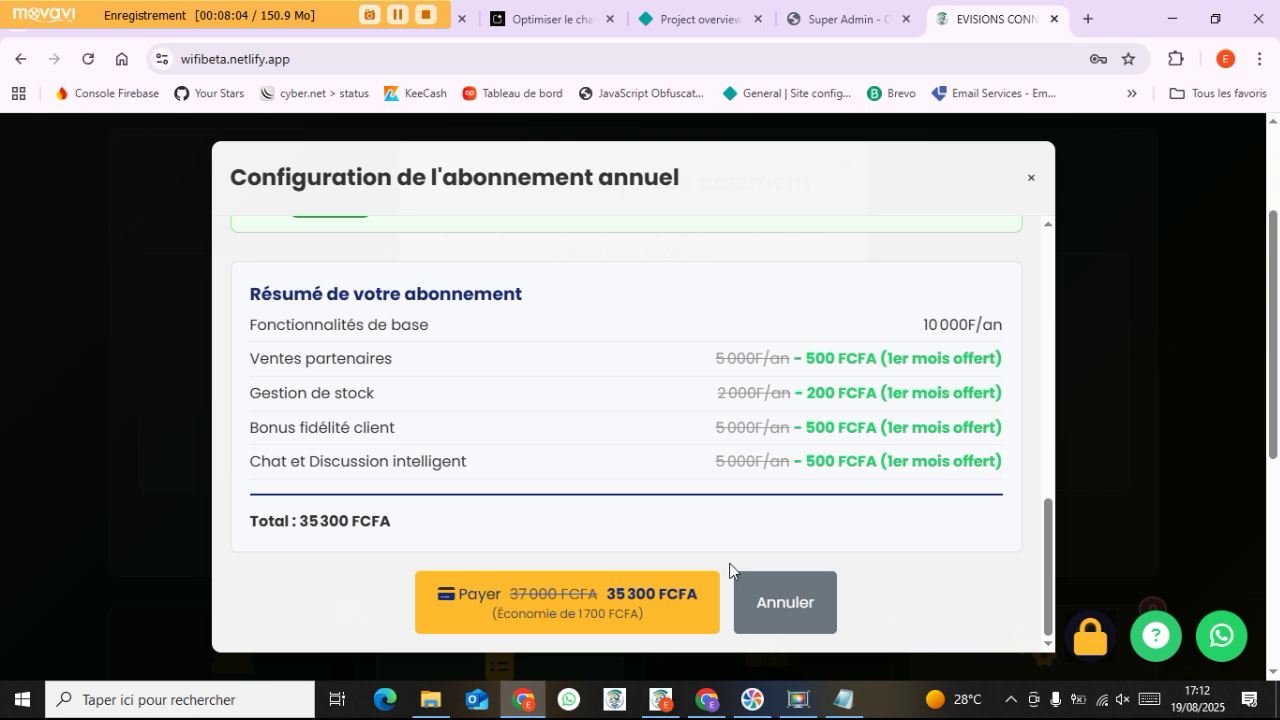
{"action": "left_click_drag", "start_coordinate": [688, 590], "coordinate": [600, 586]}
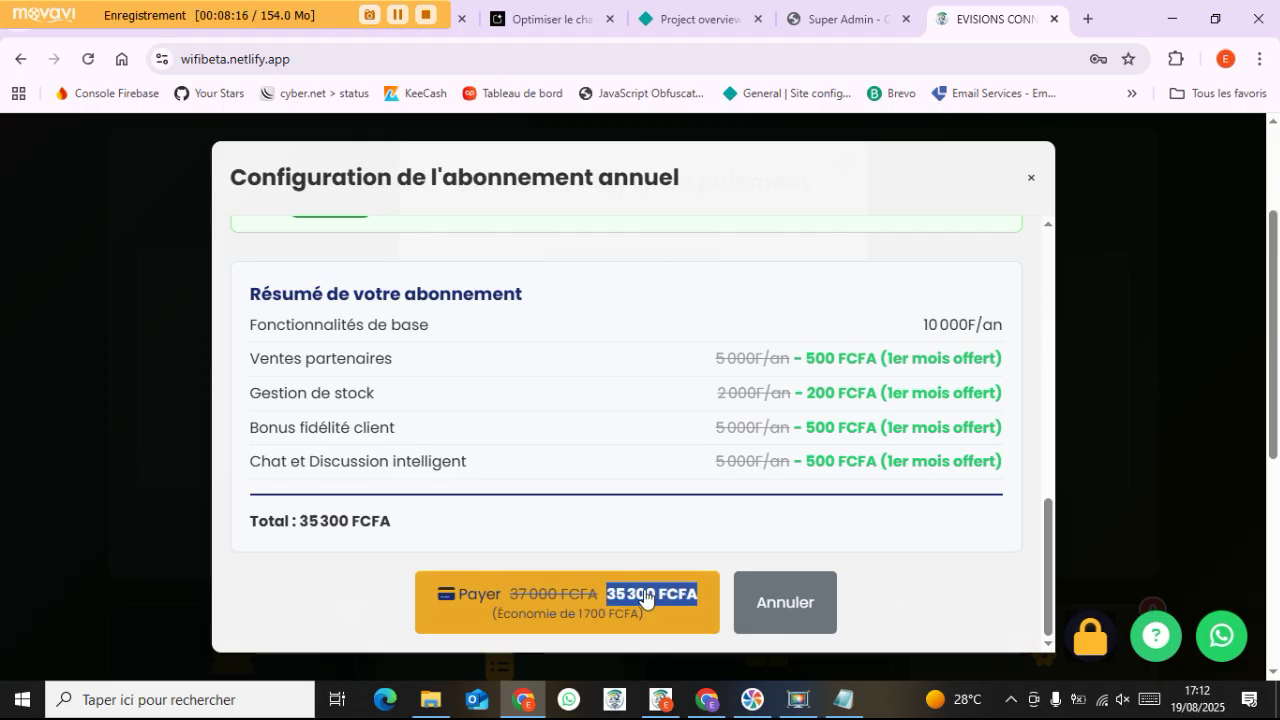
{"action": "left_click", "coordinate": [1033, 177]}
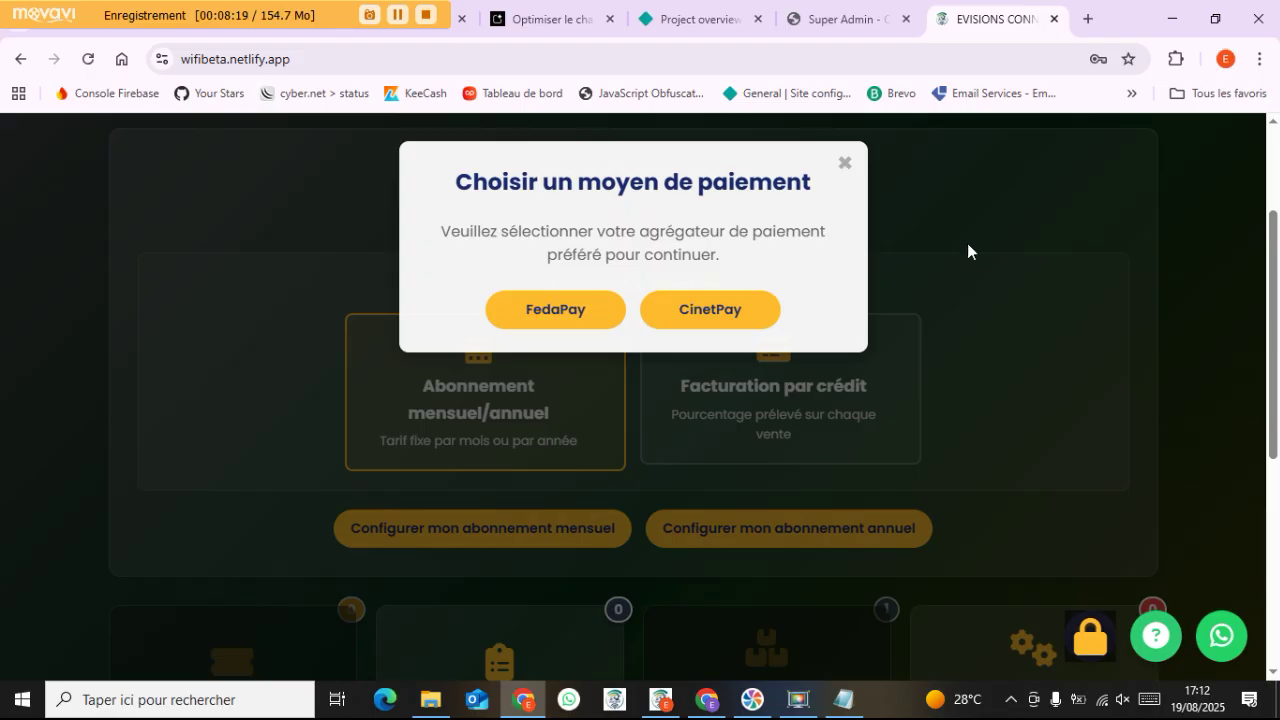
Close the payment-method dialog, compare billing cards, and settle on per-sale credit billing
{"action": "left_click", "coordinate": [843, 166]}
{"action": "scroll", "coordinate": [622, 358], "scroll_direction": "up", "scroll_amount": 2}
{"action": "scroll", "coordinate": [650, 352], "scroll_direction": "down", "scroll_amount": 2}
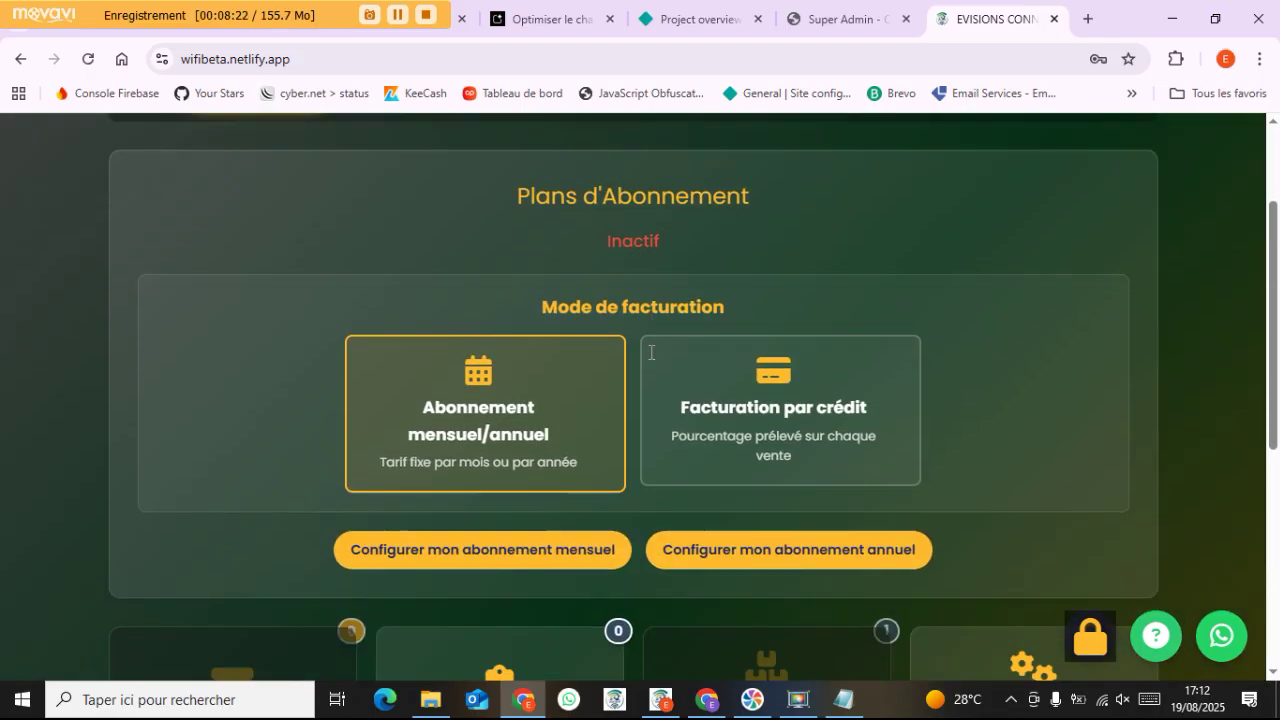
{"action": "scroll", "coordinate": [650, 352], "scroll_direction": "down", "scroll_amount": 1}
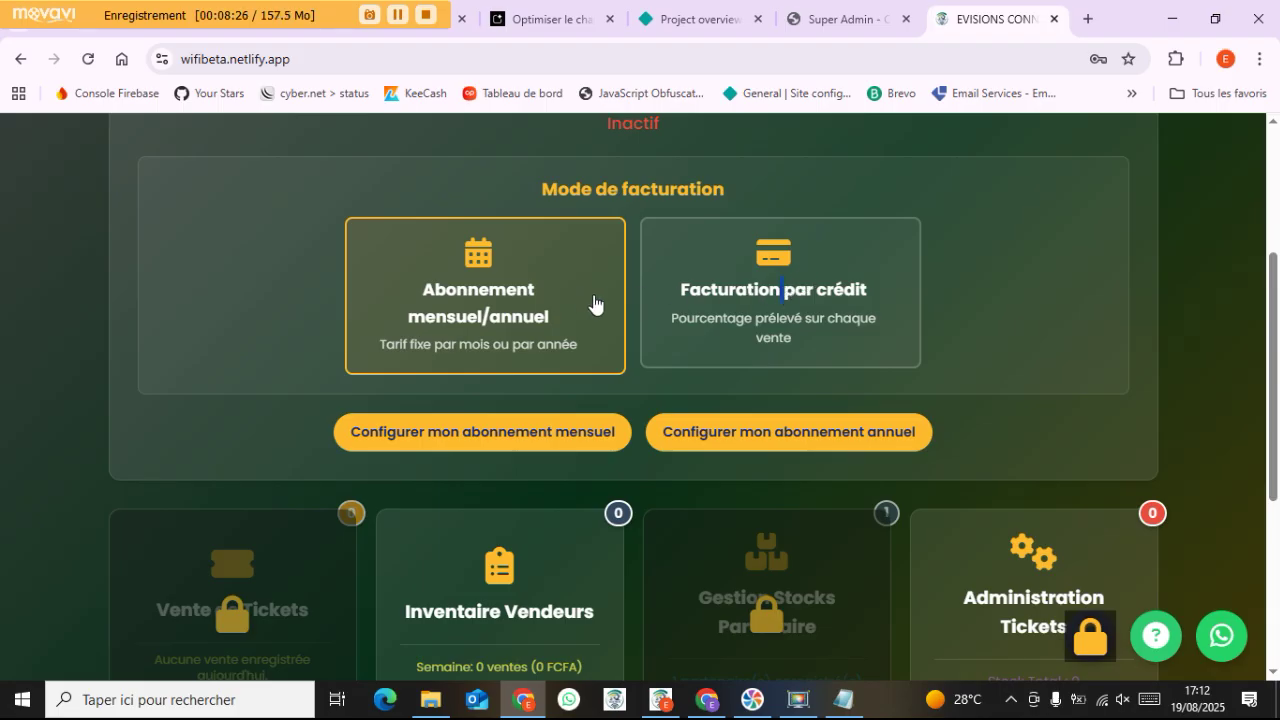
{"action": "left_click", "coordinate": [738, 303]}
{"action": "left_click", "coordinate": [502, 312]}
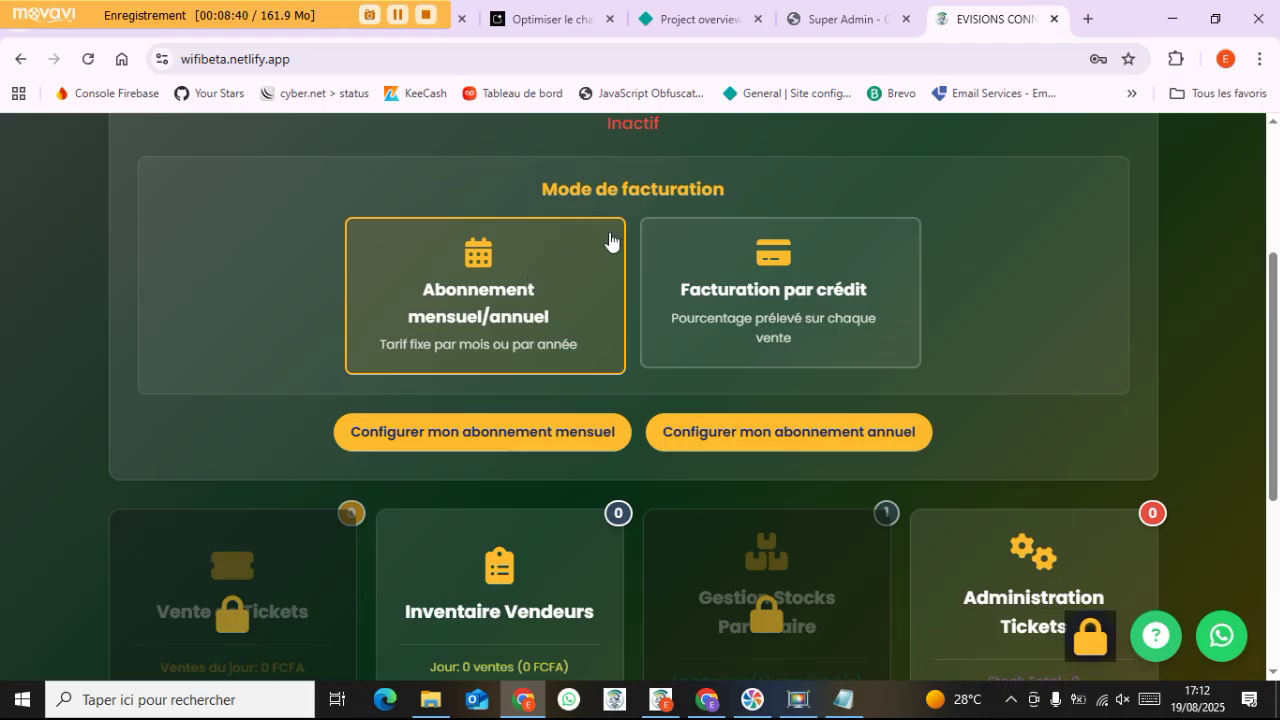
{"action": "left_click", "coordinate": [792, 307]}
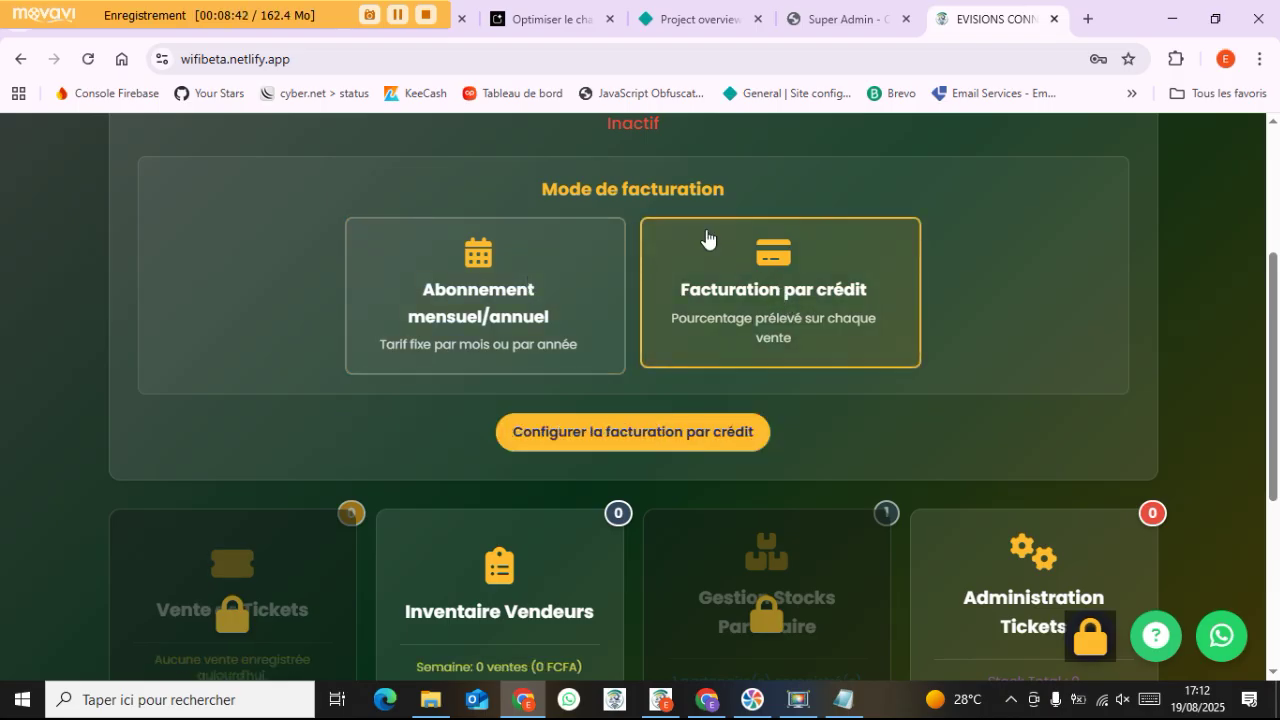
{"action": "scroll", "coordinate": [816, 330], "scroll_direction": "up", "scroll_amount": 3}
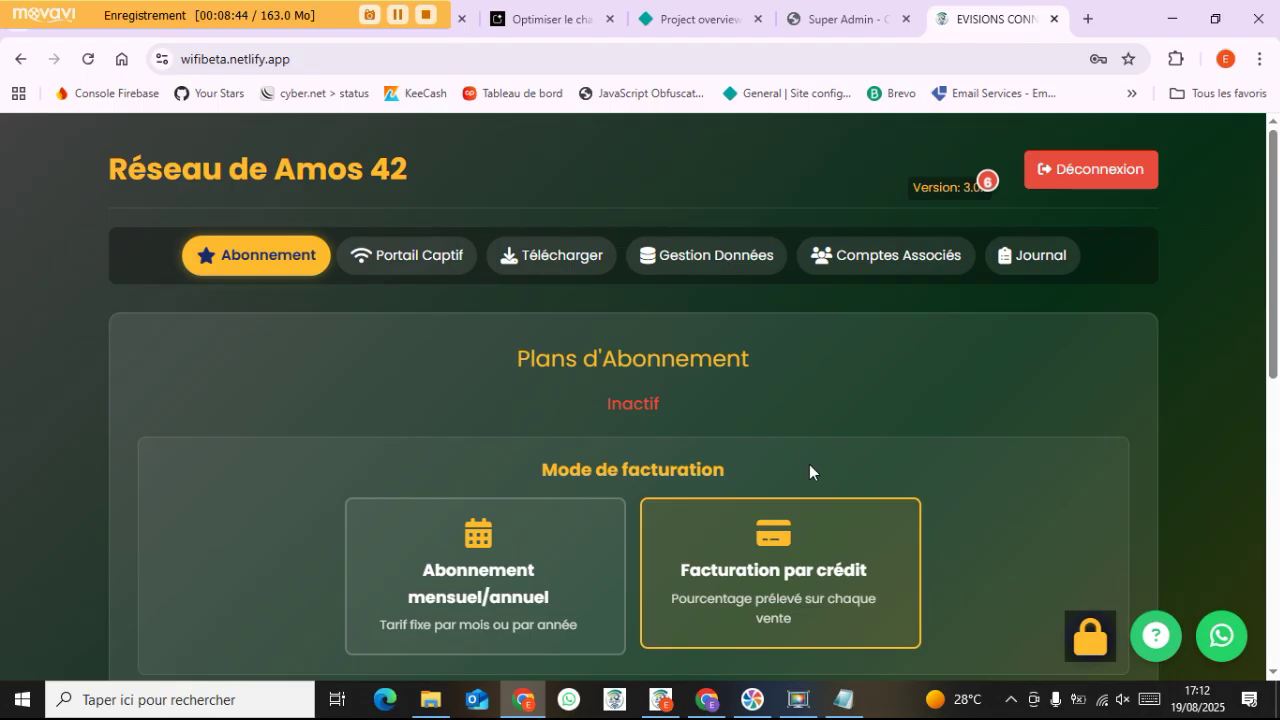
{"action": "scroll", "coordinate": [810, 462], "scroll_direction": "down", "scroll_amount": 2}
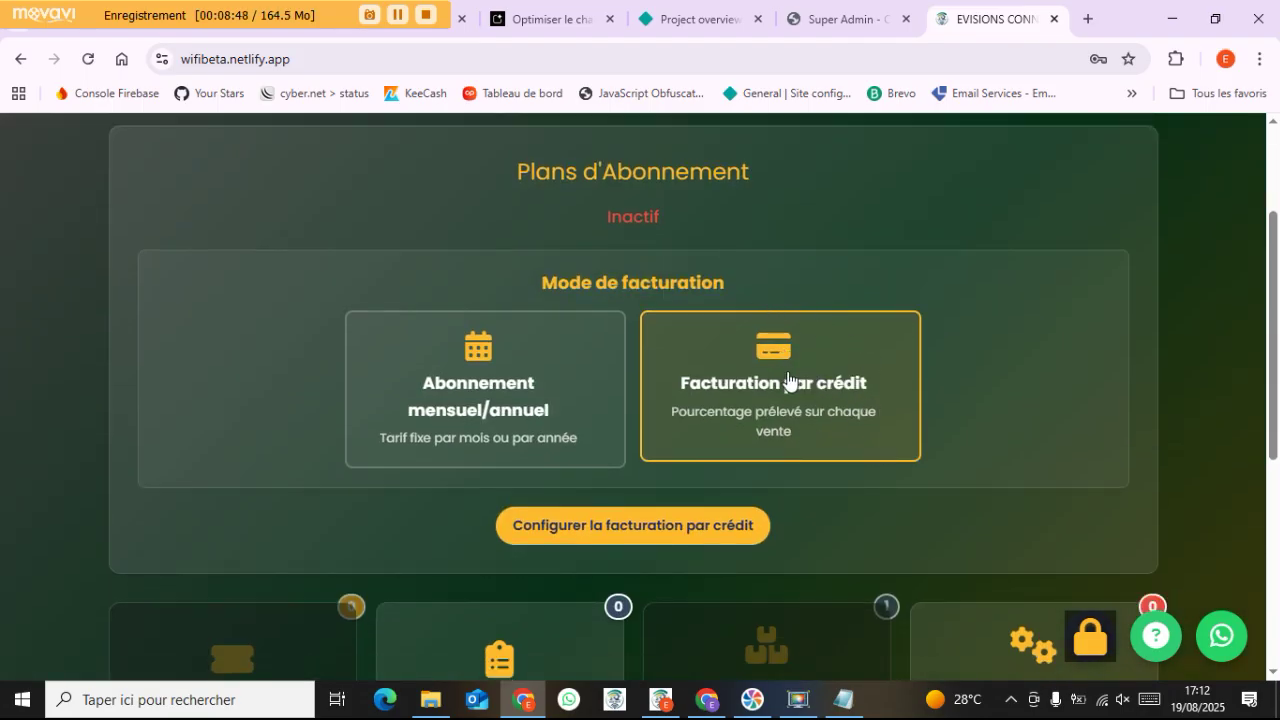
{"action": "scroll", "coordinate": [779, 420], "scroll_direction": "down", "scroll_amount": 5}
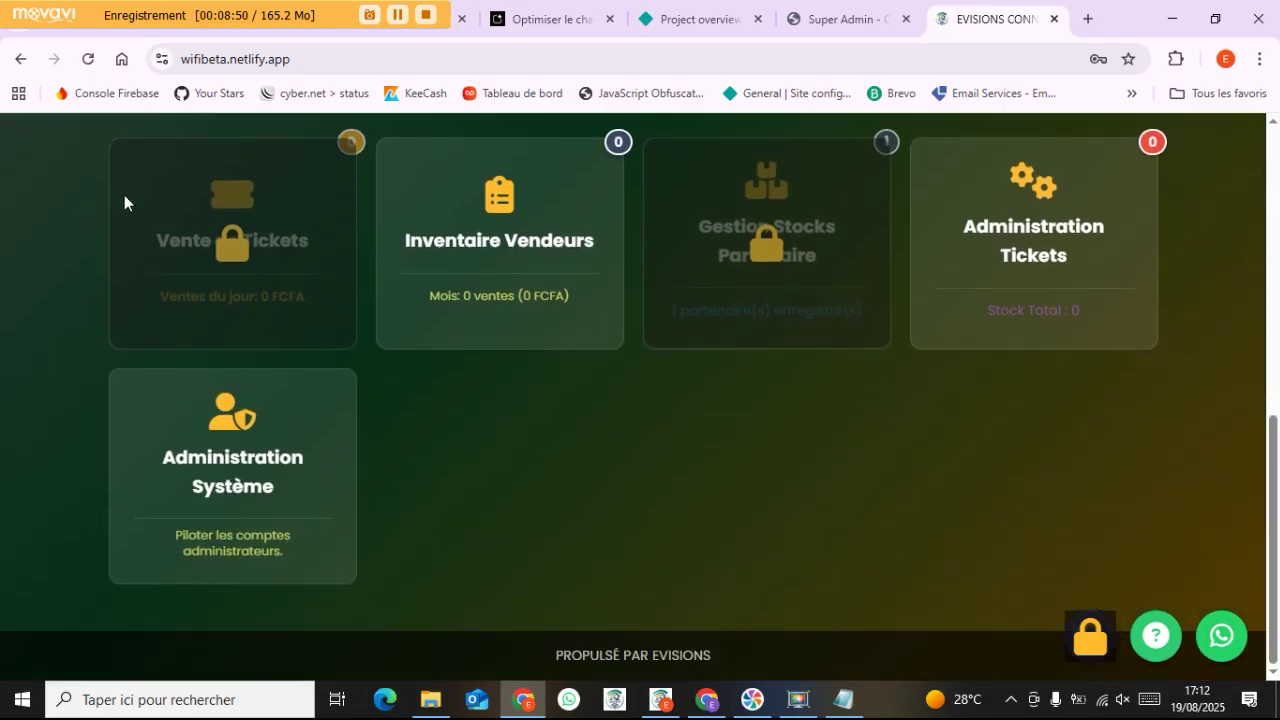
{"action": "scroll", "coordinate": [632, 335], "scroll_direction": "up", "scroll_amount": 7}
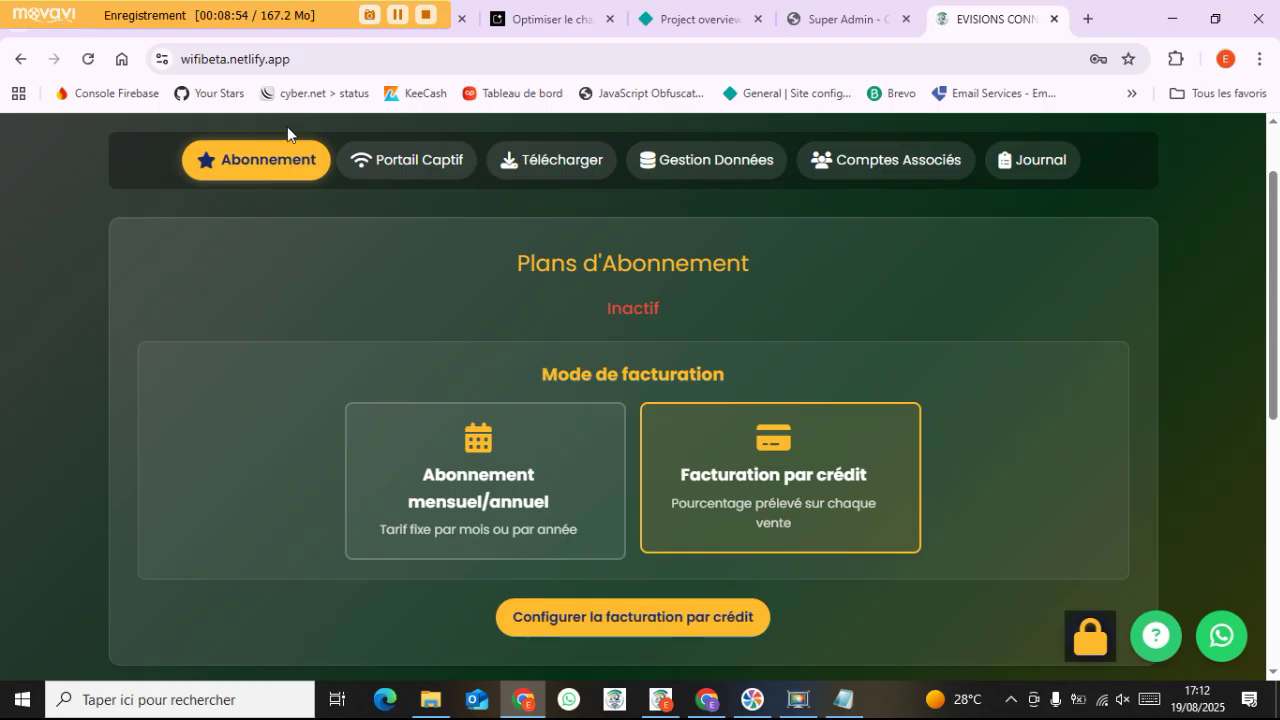
{"action": "scroll", "coordinate": [845, 545], "scroll_direction": "down", "scroll_amount": 5}
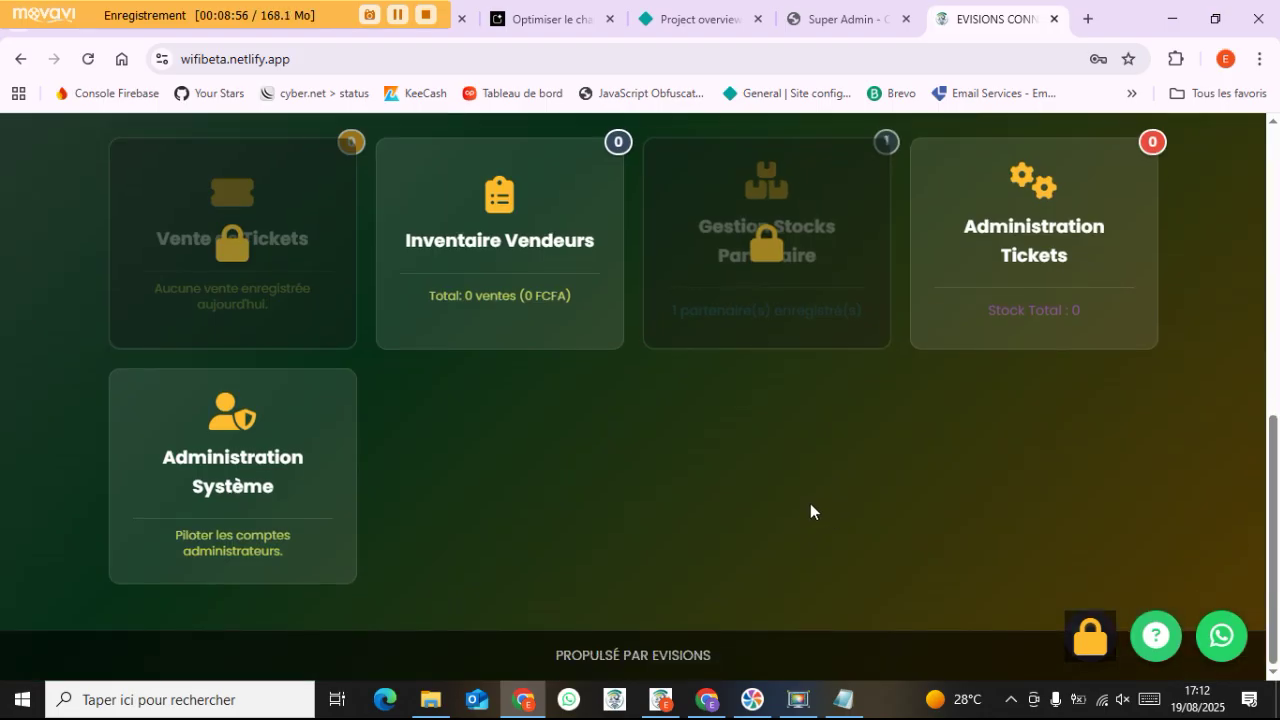
{"action": "scroll", "coordinate": [597, 440], "scroll_direction": "up", "scroll_amount": 7}
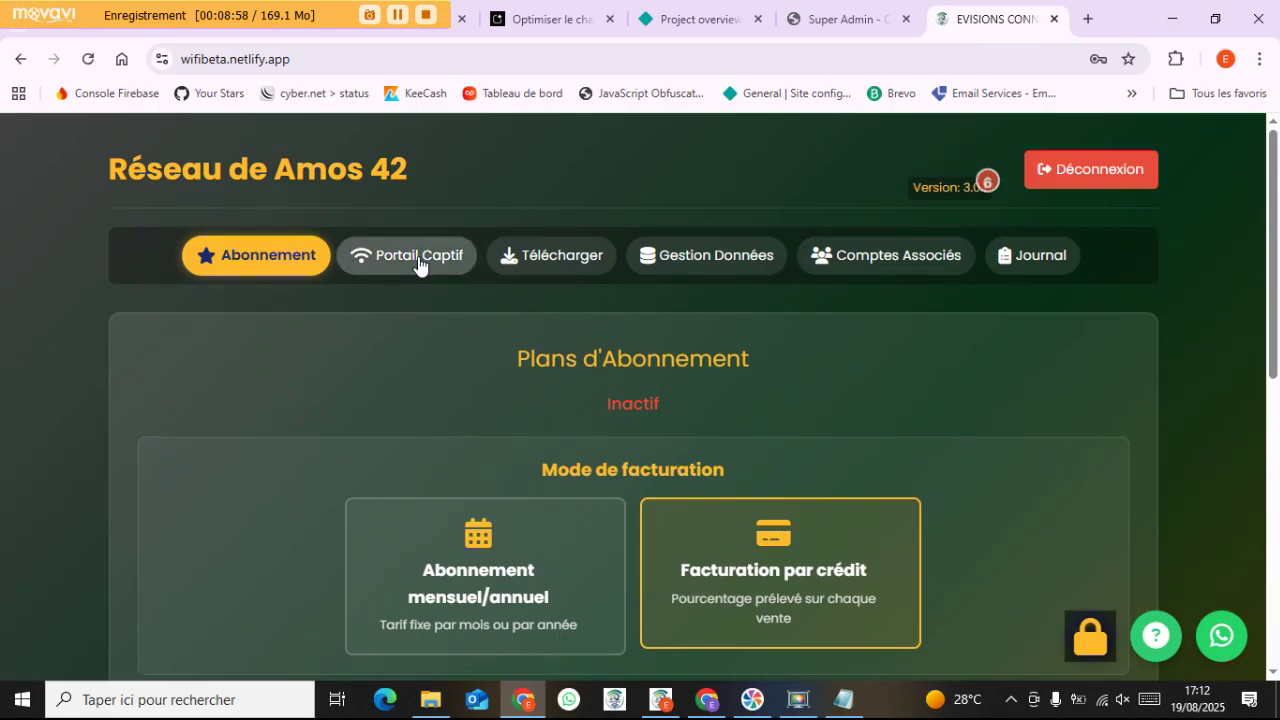
{"action": "left_click", "coordinate": [420, 262]}
Open the captive portal configuration and scroll through its empty tariffs and live portal preview
{"action": "left_click", "coordinate": [530, 412]}
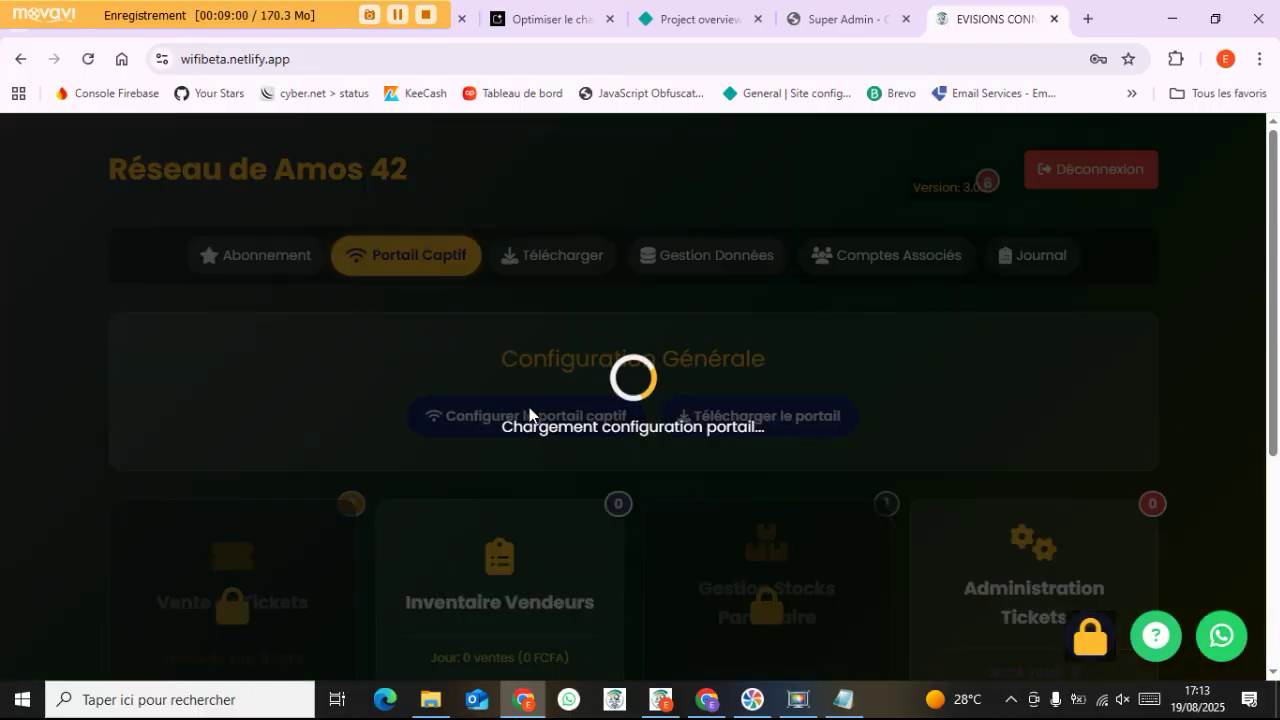
{"action": "scroll", "coordinate": [552, 386], "scroll_direction": "down", "scroll_amount": 2}
{"action": "scroll", "coordinate": [556, 383], "scroll_direction": "down", "scroll_amount": 3}
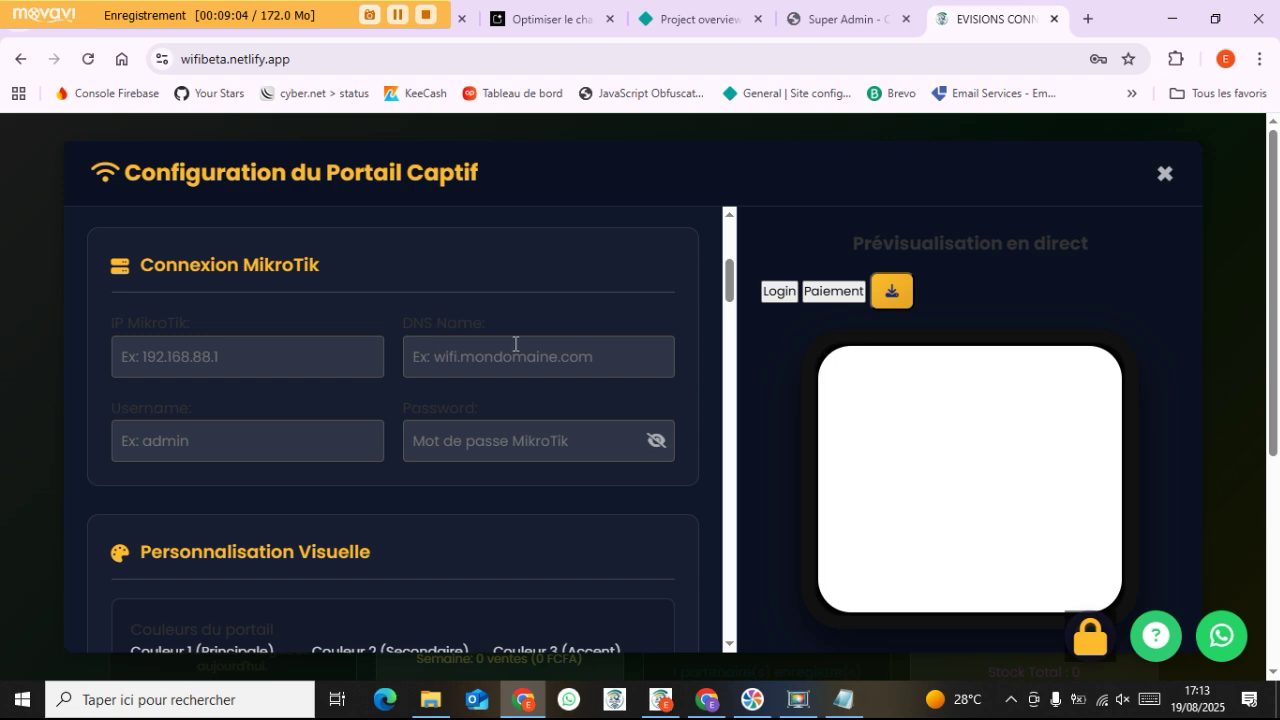
{"action": "scroll", "coordinate": [438, 435], "scroll_direction": "down", "scroll_amount": 4}
{"action": "scroll", "coordinate": [438, 435], "scroll_direction": "up", "scroll_amount": 9}
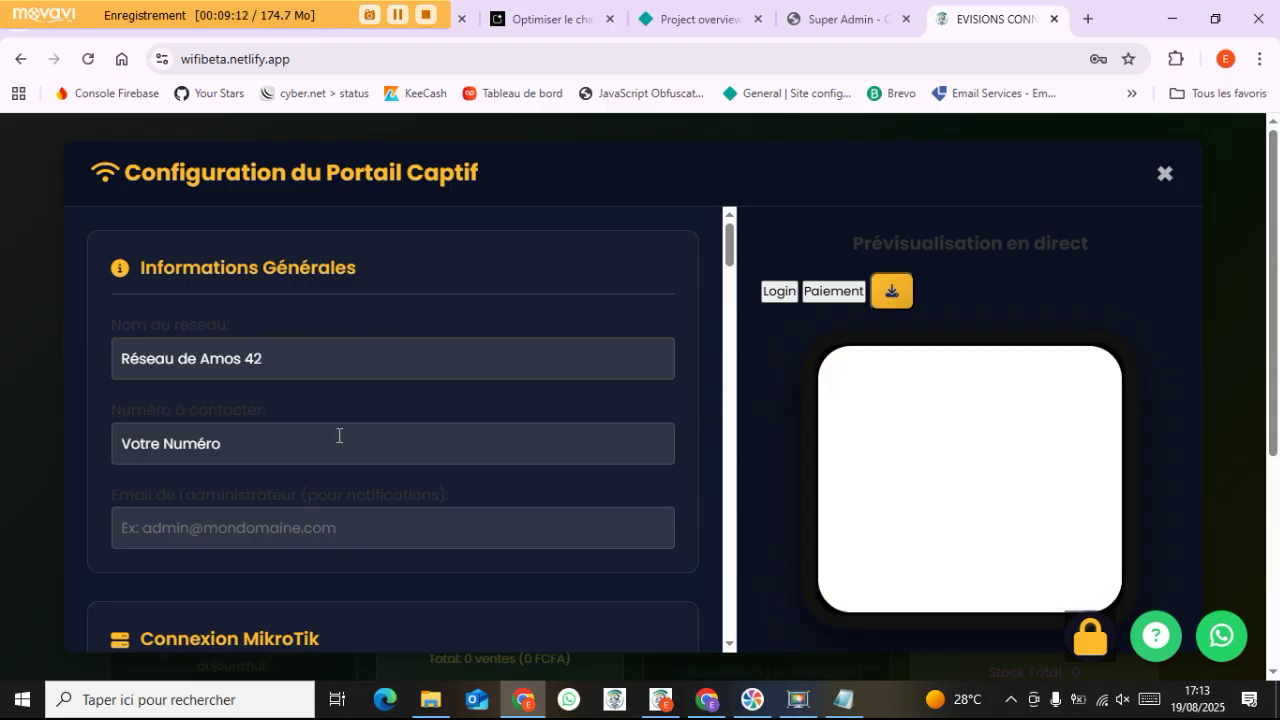
{"action": "scroll", "coordinate": [431, 519], "scroll_direction": "down", "scroll_amount": 15}
{"action": "scroll", "coordinate": [440, 518], "scroll_direction": "down", "scroll_amount": 6}
{"action": "scroll", "coordinate": [540, 451], "scroll_direction": "up", "scroll_amount": 5}
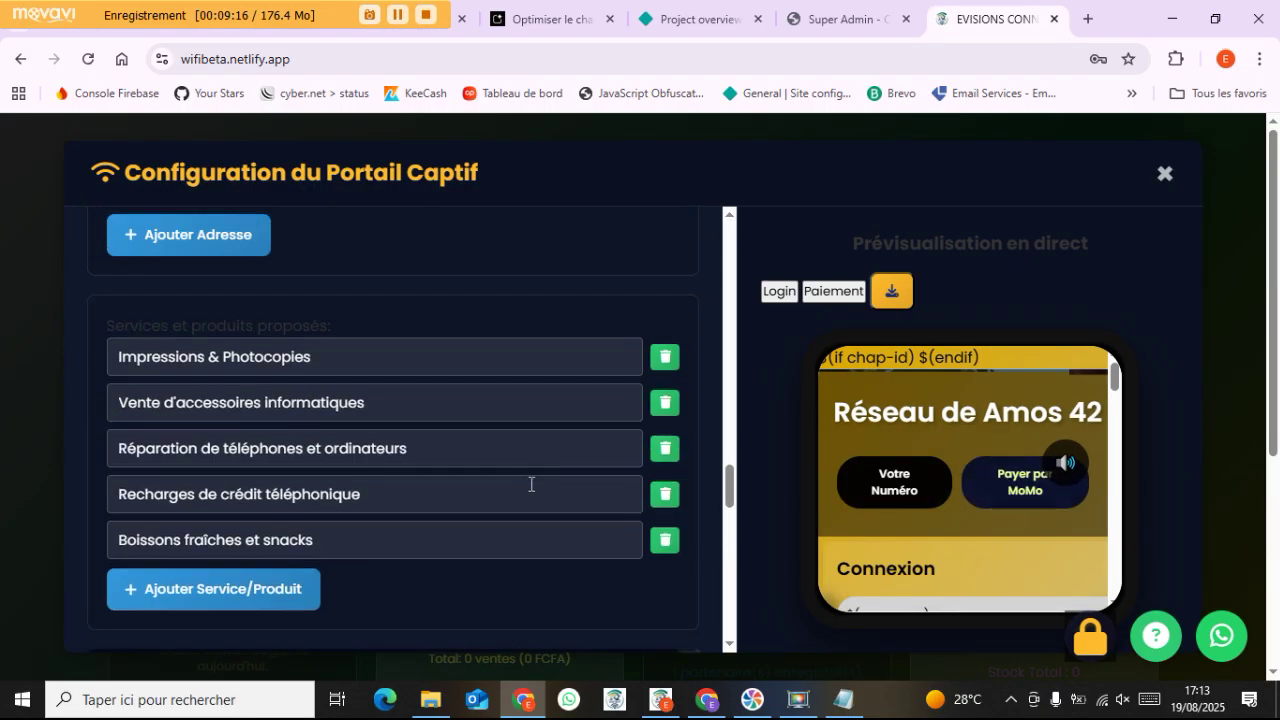
{"action": "scroll", "coordinate": [531, 490], "scroll_direction": "down", "scroll_amount": 3}
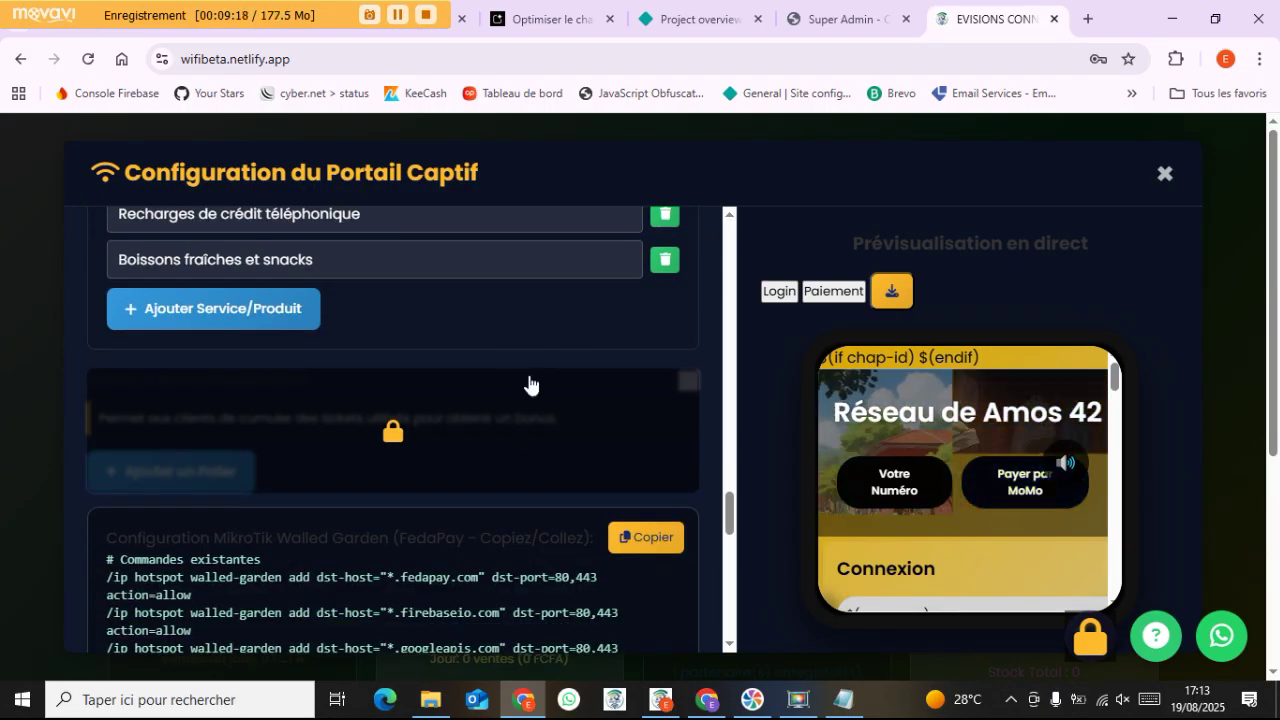
{"action": "scroll", "coordinate": [554, 408], "scroll_direction": "down", "scroll_amount": 2}
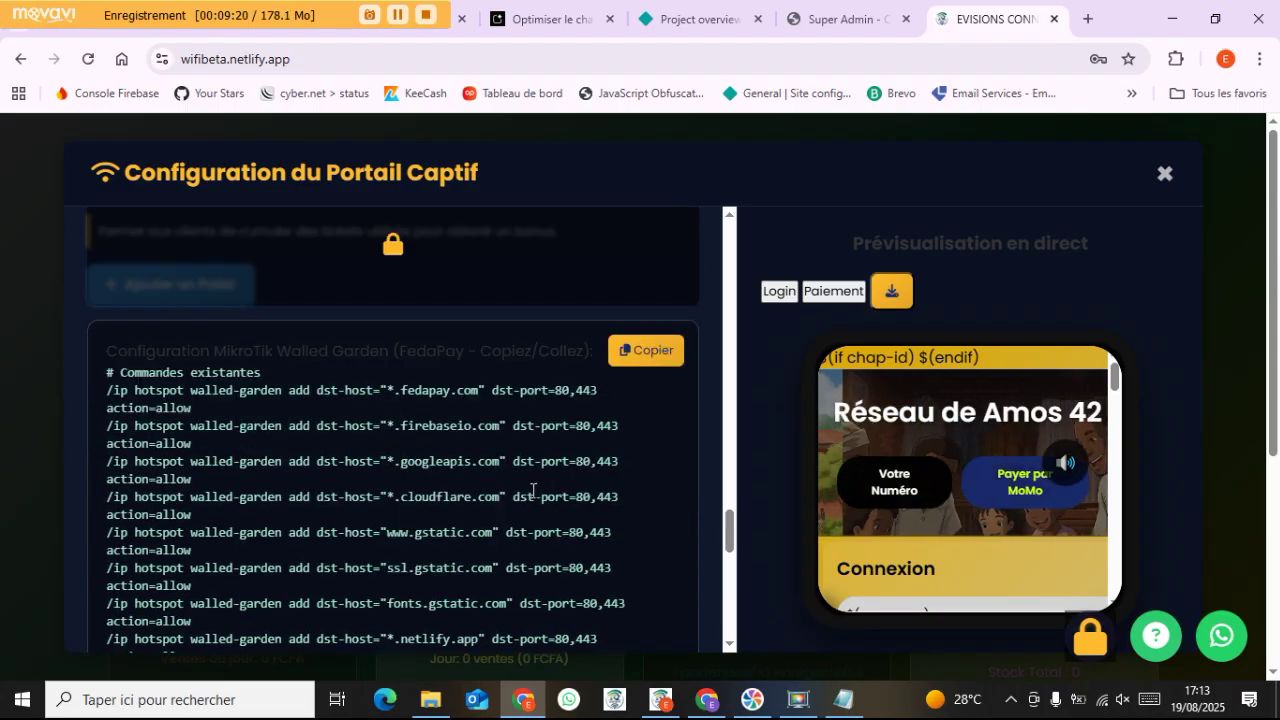
{"action": "scroll", "coordinate": [586, 580], "scroll_direction": "down", "scroll_amount": 5}
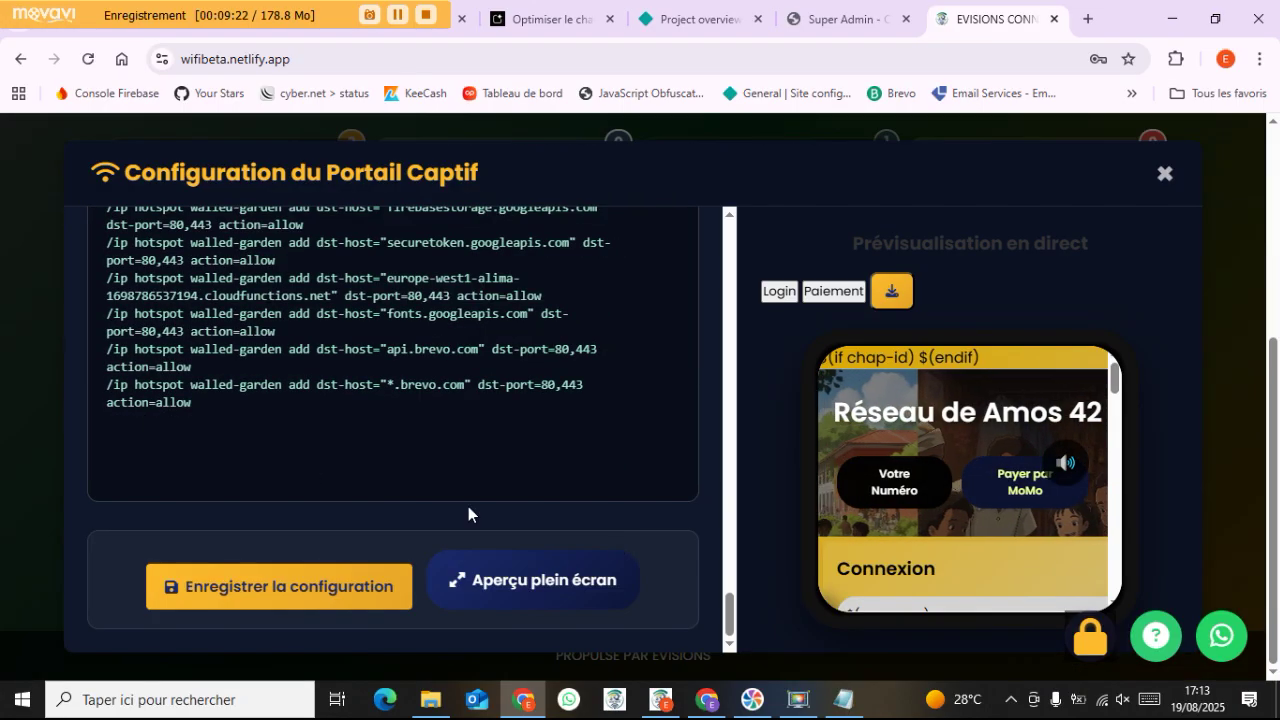
{"action": "scroll", "coordinate": [425, 445], "scroll_direction": "up", "scroll_amount": 2}
{"action": "scroll", "coordinate": [428, 451], "scroll_direction": "up", "scroll_amount": 15}
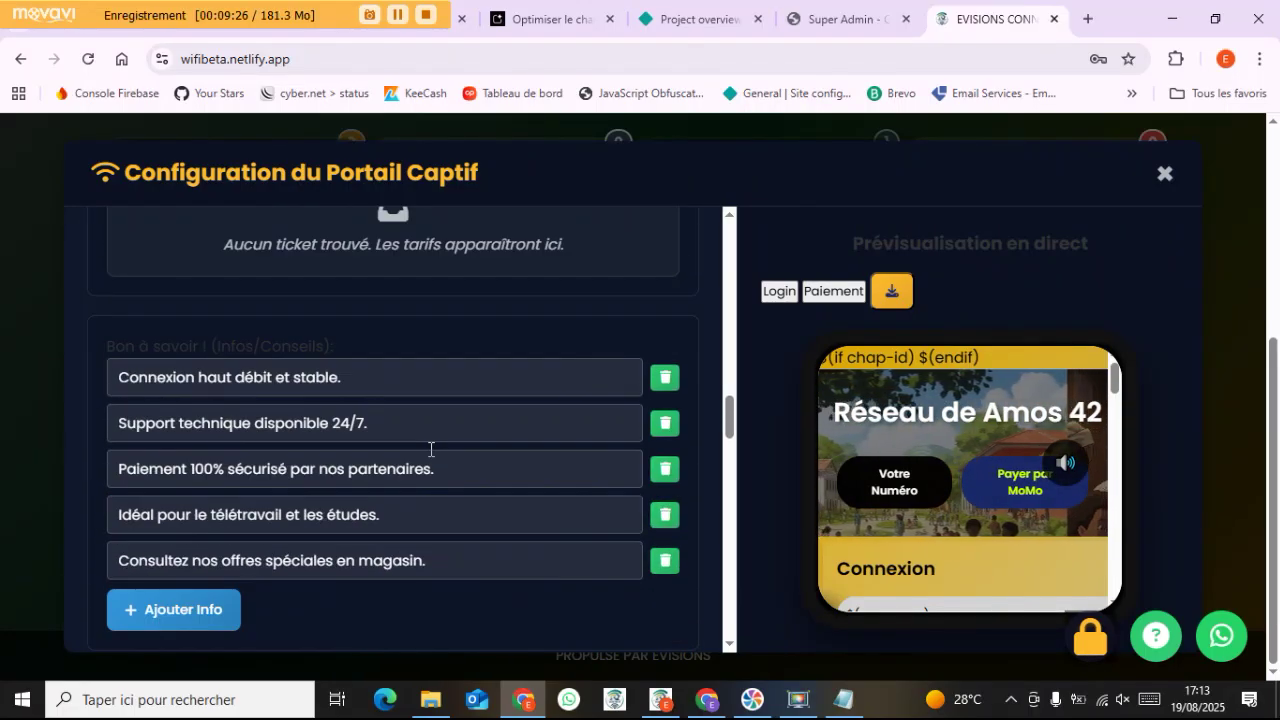
{"action": "scroll", "coordinate": [430, 449], "scroll_direction": "up", "scroll_amount": 4}
{"action": "scroll", "coordinate": [405, 420], "scroll_direction": "down", "scroll_amount": 2}
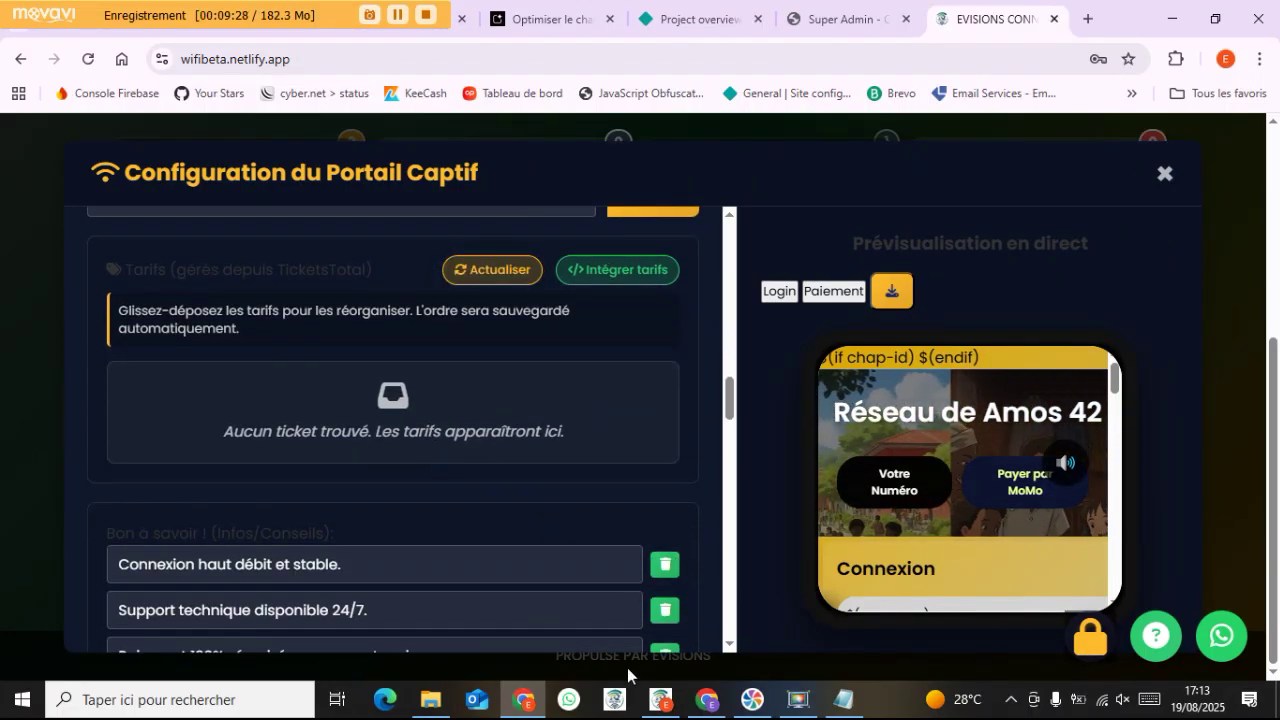
Close the captive portal configuration and log out of the current network account
{"action": "mouse_move", "coordinate": [849, 10]}
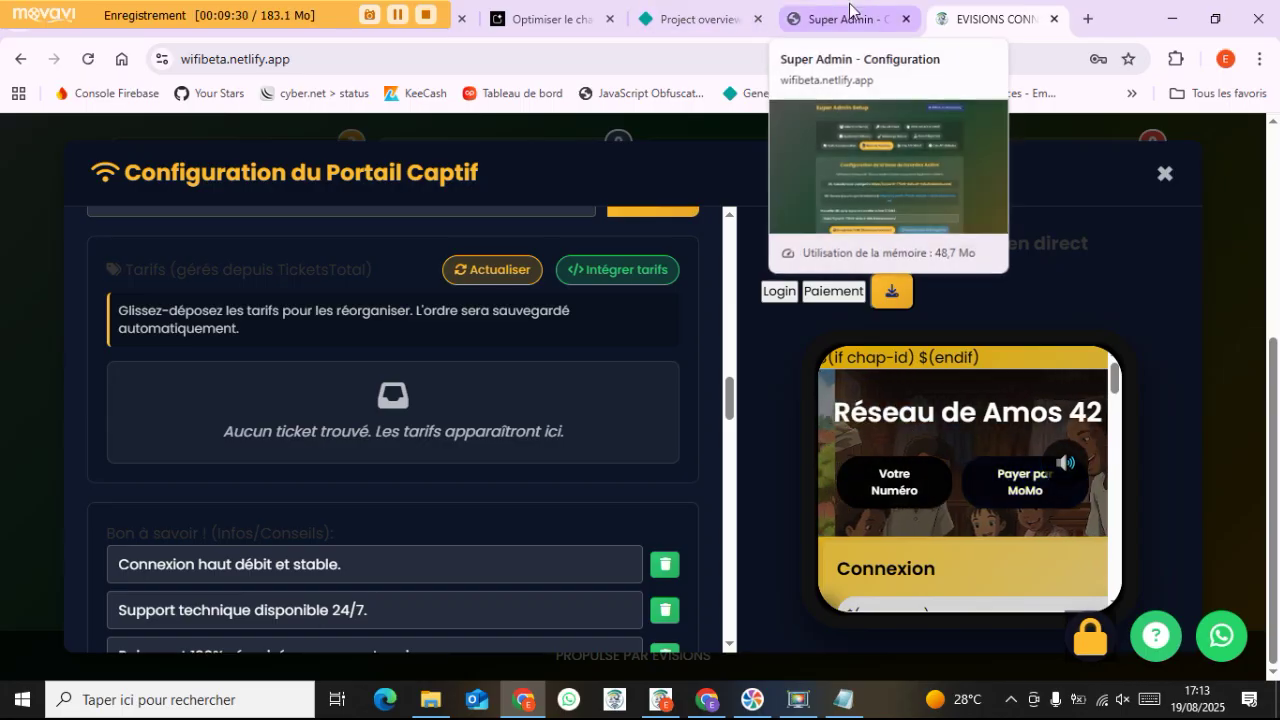
{"action": "left_click", "coordinate": [1165, 174]}
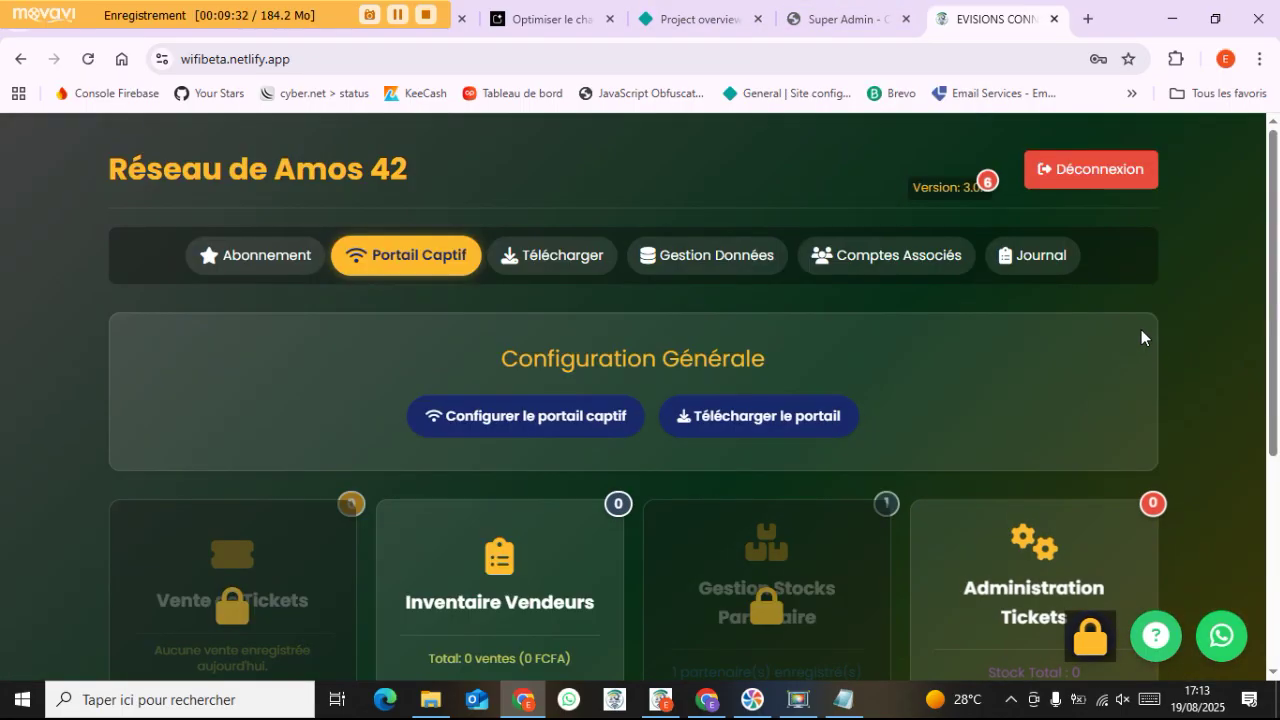
{"action": "left_click", "coordinate": [1081, 176]}
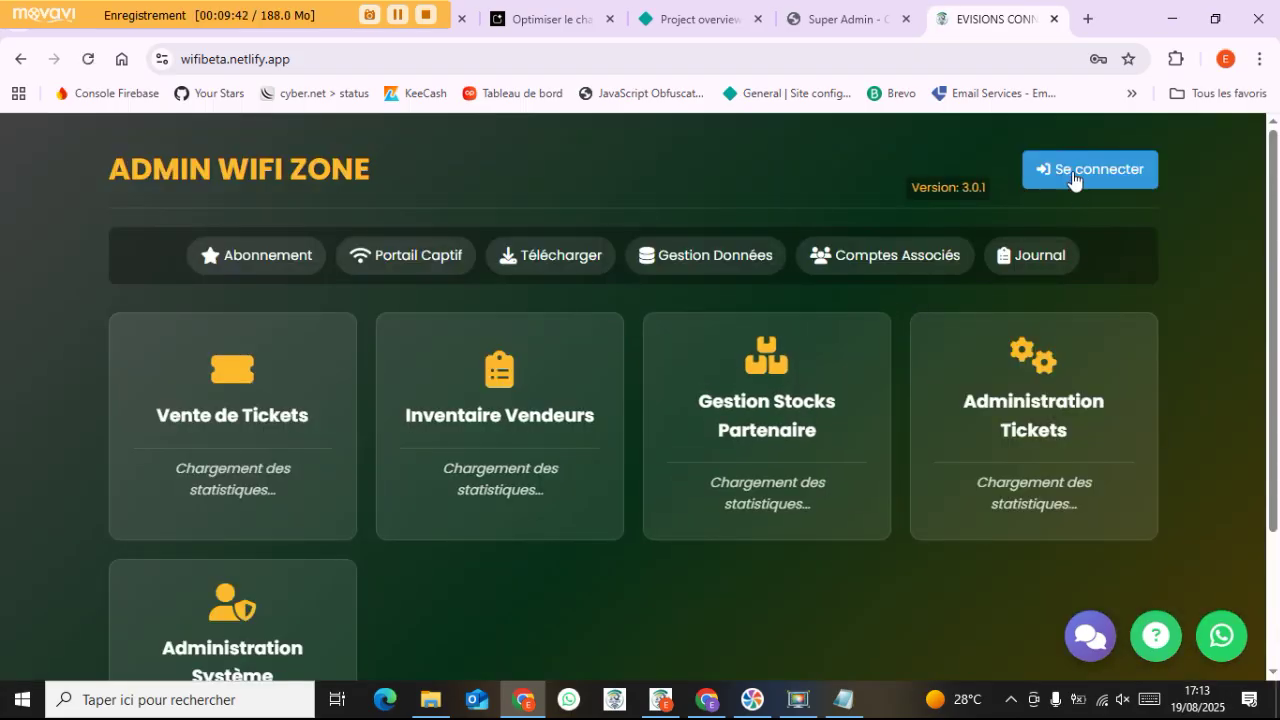
Sign in to the other account with its username and password and open Portail Captif
{"action": "left_click", "coordinate": [1074, 180]}
{"action": "left_click", "coordinate": [585, 357]}
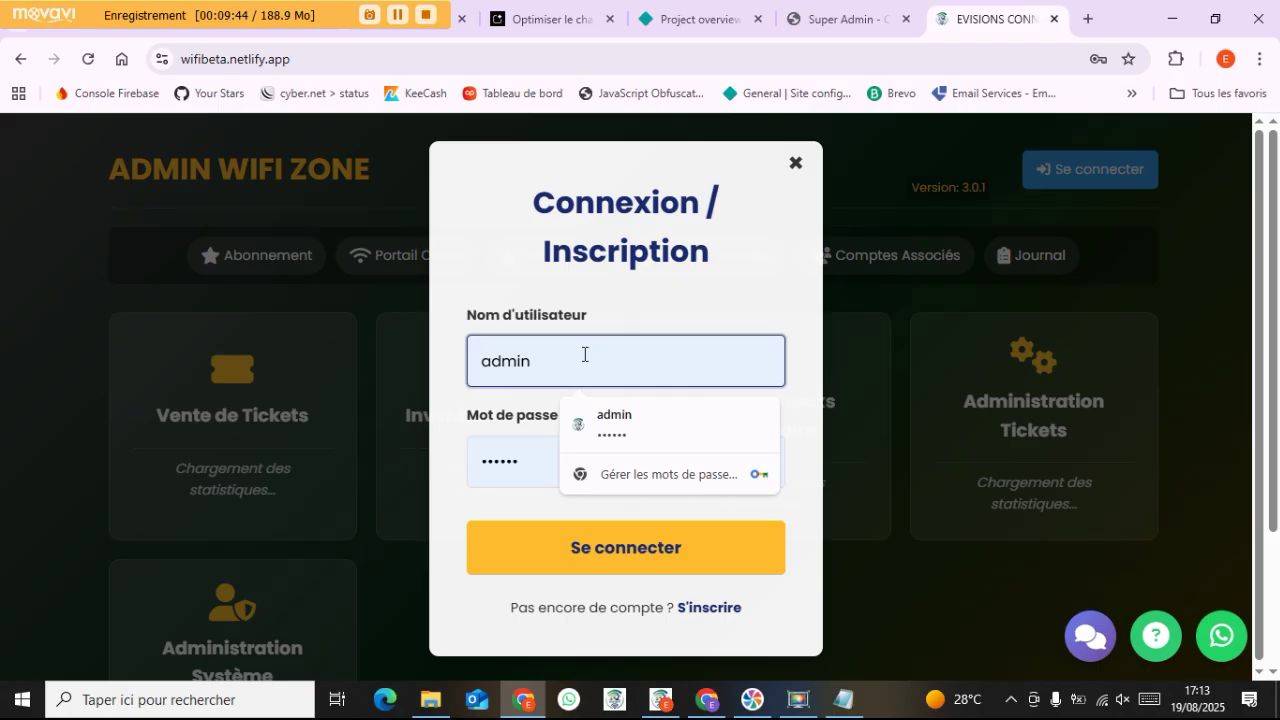
{"action": "key", "text": "ctrl+a"}
{"action": "type", "text": "Emm"}
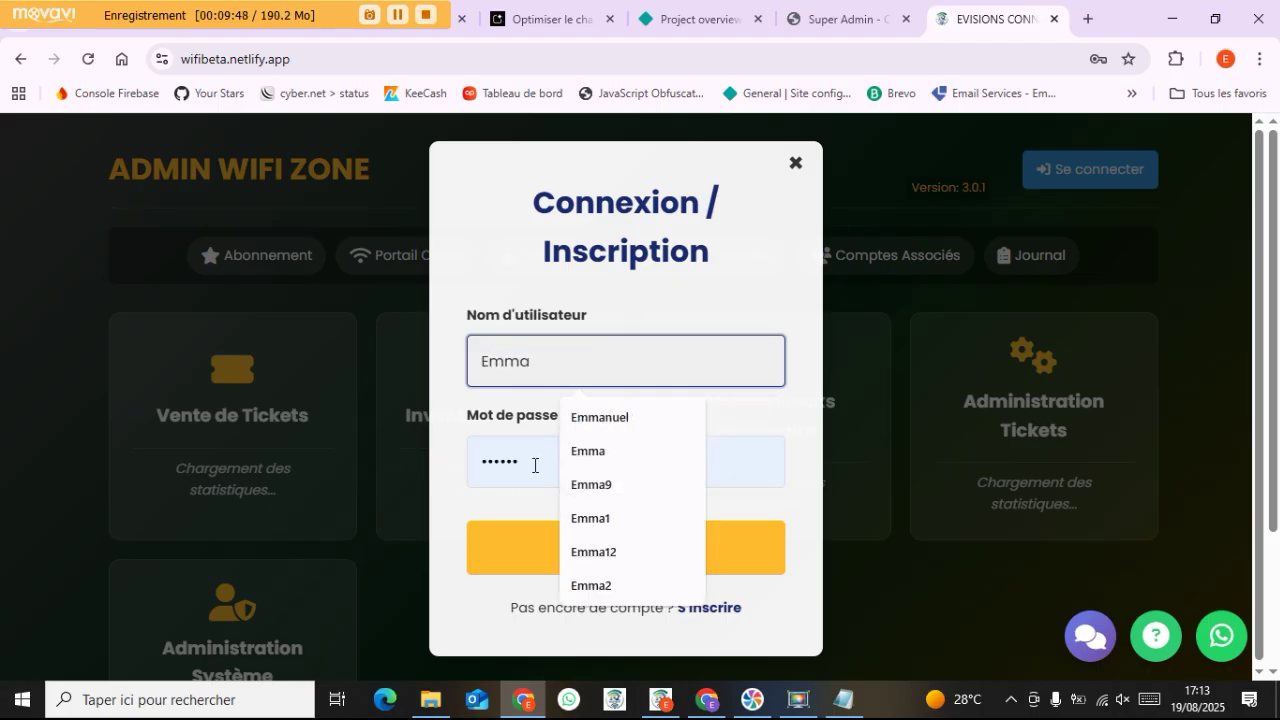
{"action": "key", "text": "Tab"}
{"action": "type", "text": "•••••••••"}
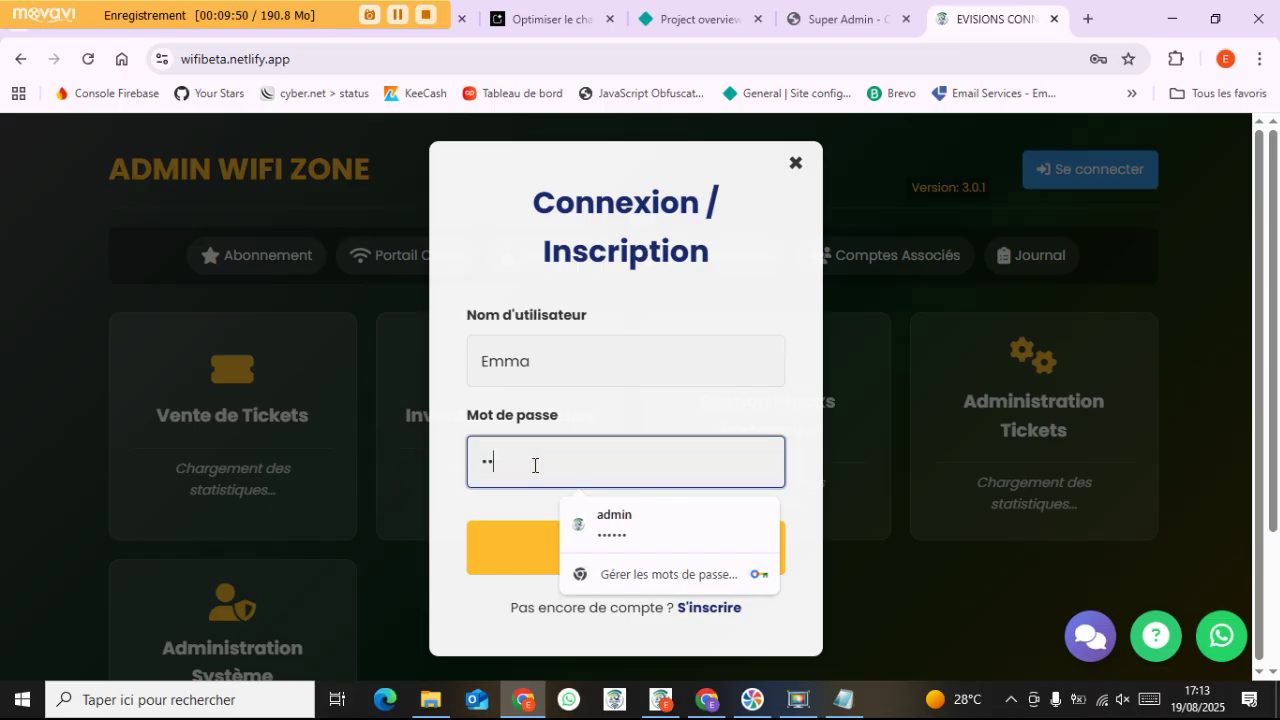
{"action": "type", "text": "••••••"}
{"action": "key", "text": "Return"}
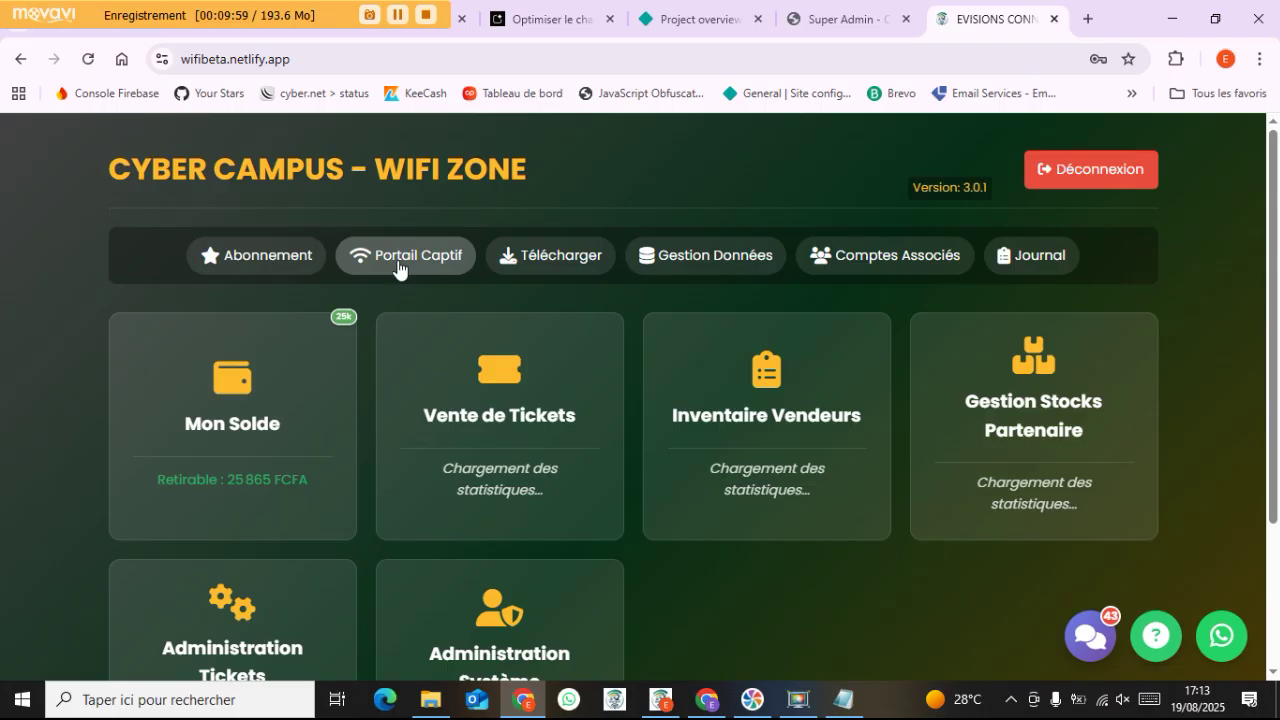
{"action": "left_click", "coordinate": [398, 266]}
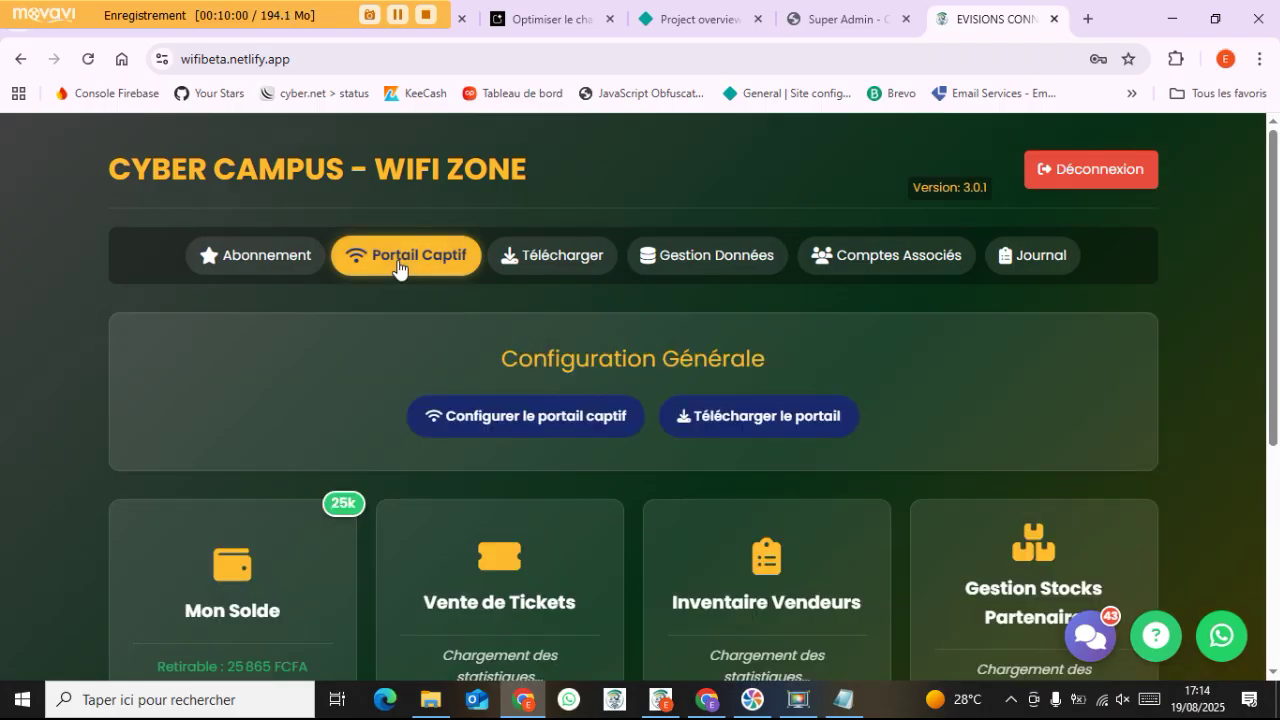
Open the Cyber Campus captive portal configuration and scroll to its tariffs, starting with 1Go 3J at 100 FCFA
{"action": "left_click", "coordinate": [489, 417]}
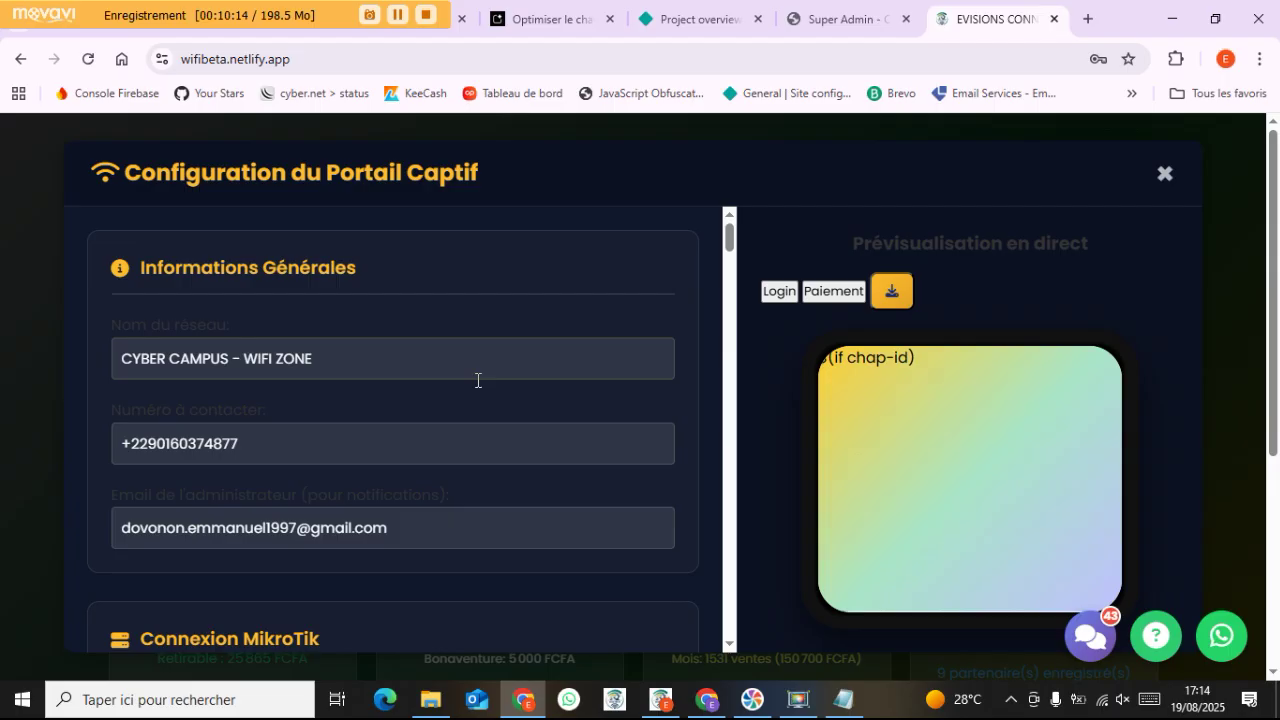
{"action": "scroll", "coordinate": [482, 390], "scroll_direction": "down", "scroll_amount": 5}
{"action": "scroll", "coordinate": [478, 392], "scroll_direction": "down", "scroll_amount": 15}
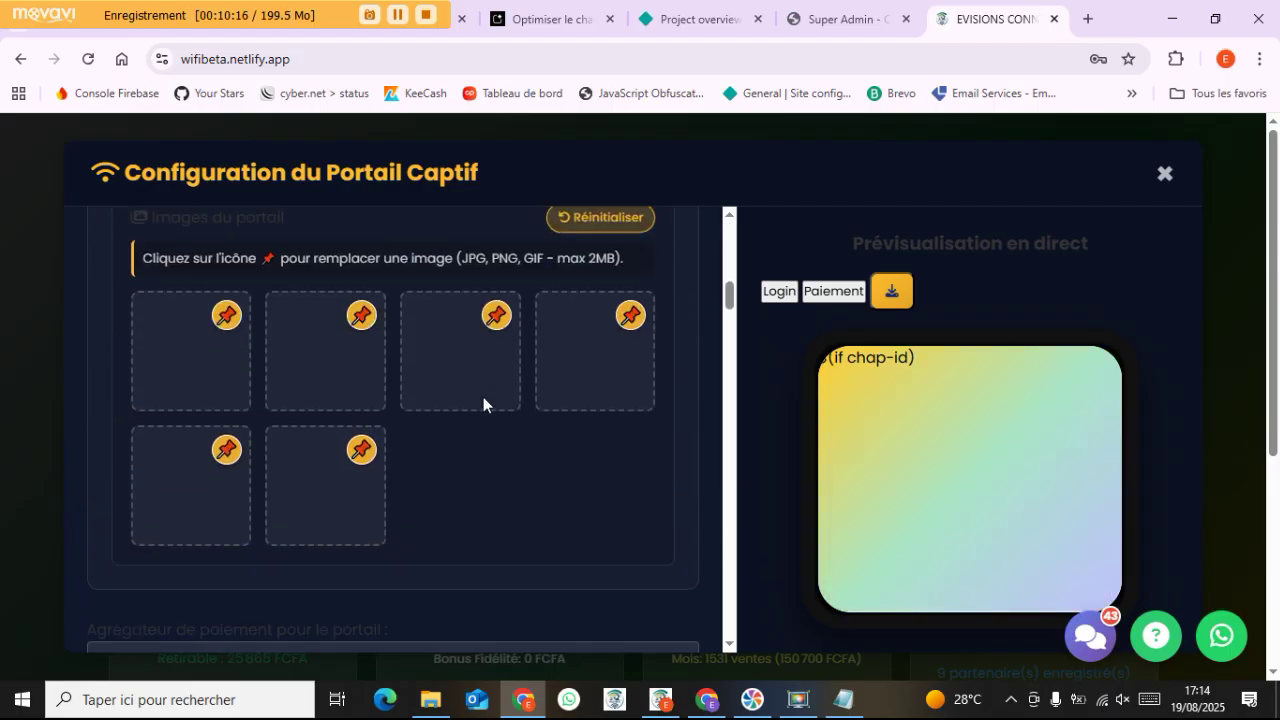
{"action": "scroll", "coordinate": [290, 330], "scroll_direction": "up", "scroll_amount": 1}
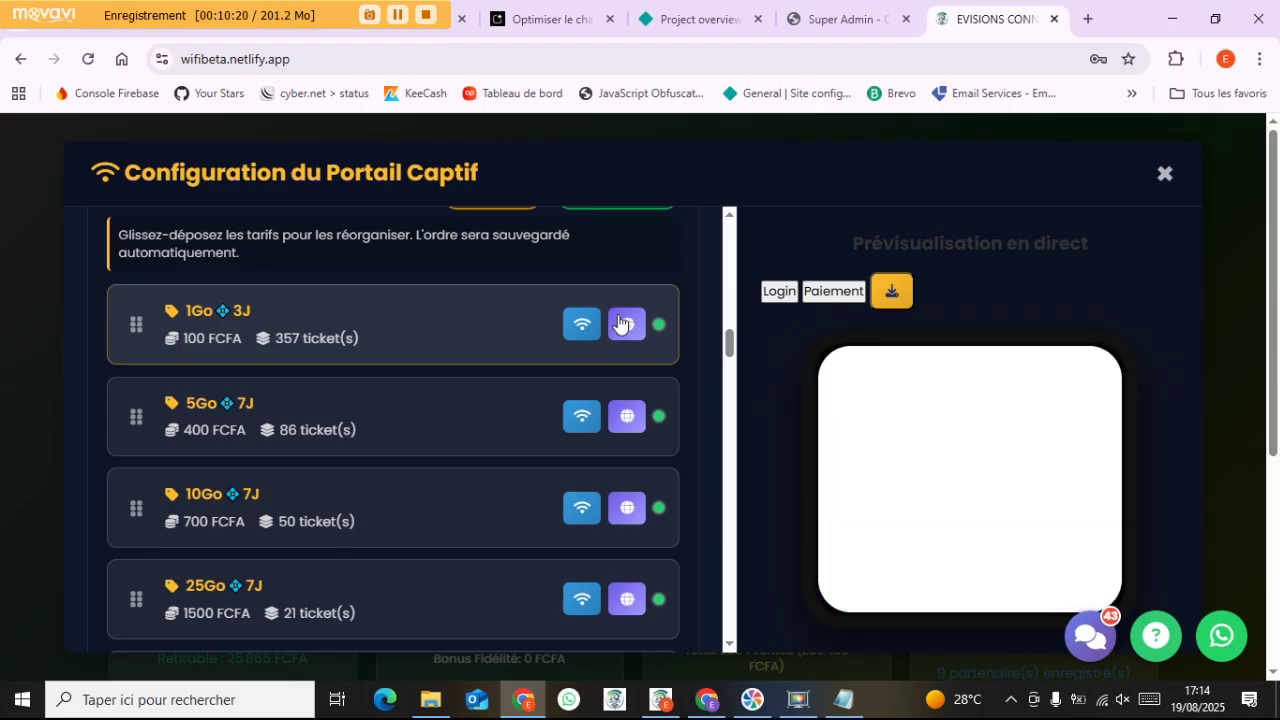
{"action": "scroll", "coordinate": [302, 377], "scroll_direction": "down", "scroll_amount": 3}
{"action": "scroll", "coordinate": [342, 417], "scroll_direction": "down", "scroll_amount": 2}
{"action": "scroll", "coordinate": [486, 489], "scroll_direction": "up", "scroll_amount": 6}
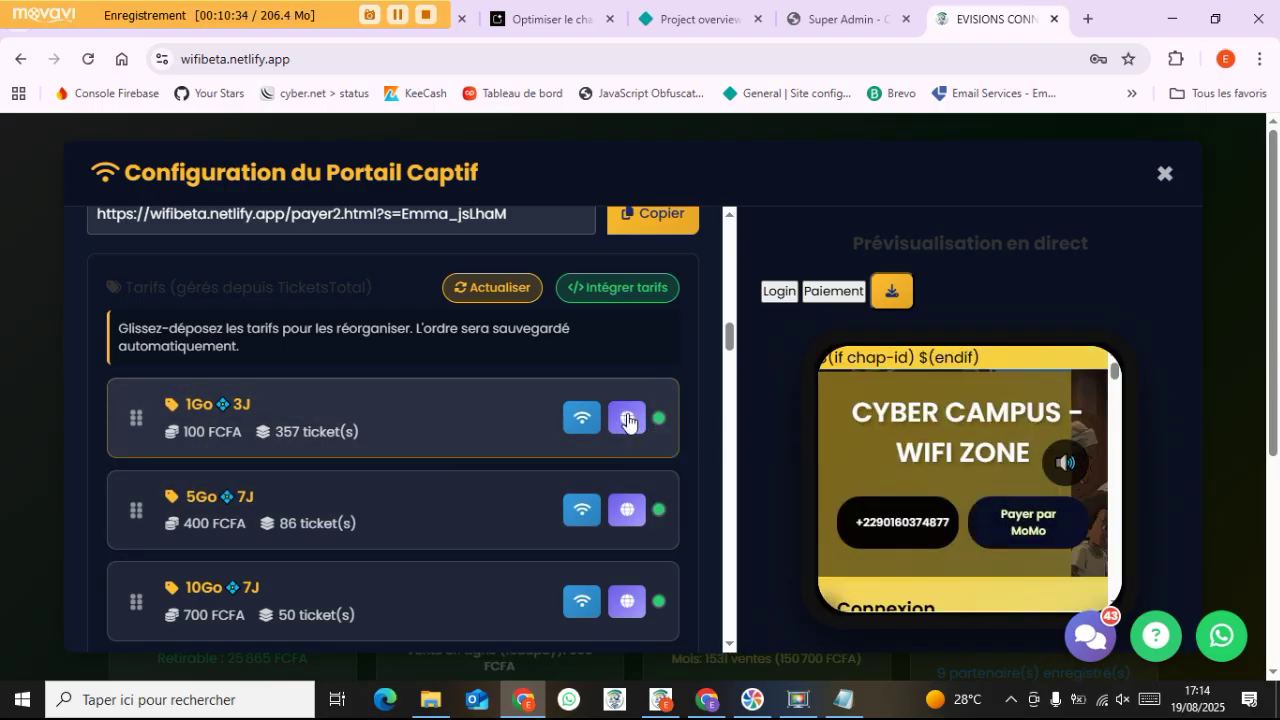
Copy the 1Go plan's external payment link and load it in a new browser tab
{"action": "left_click", "coordinate": [628, 422]}
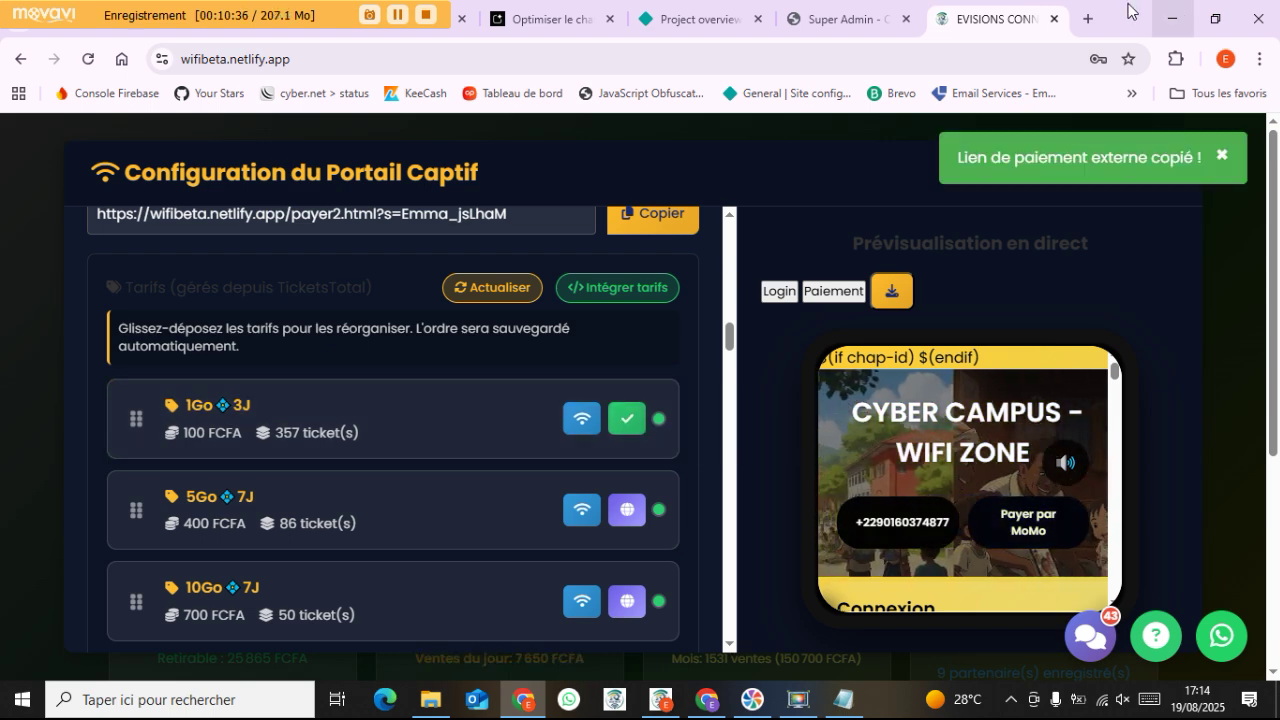
{"action": "left_click", "coordinate": [1088, 19]}
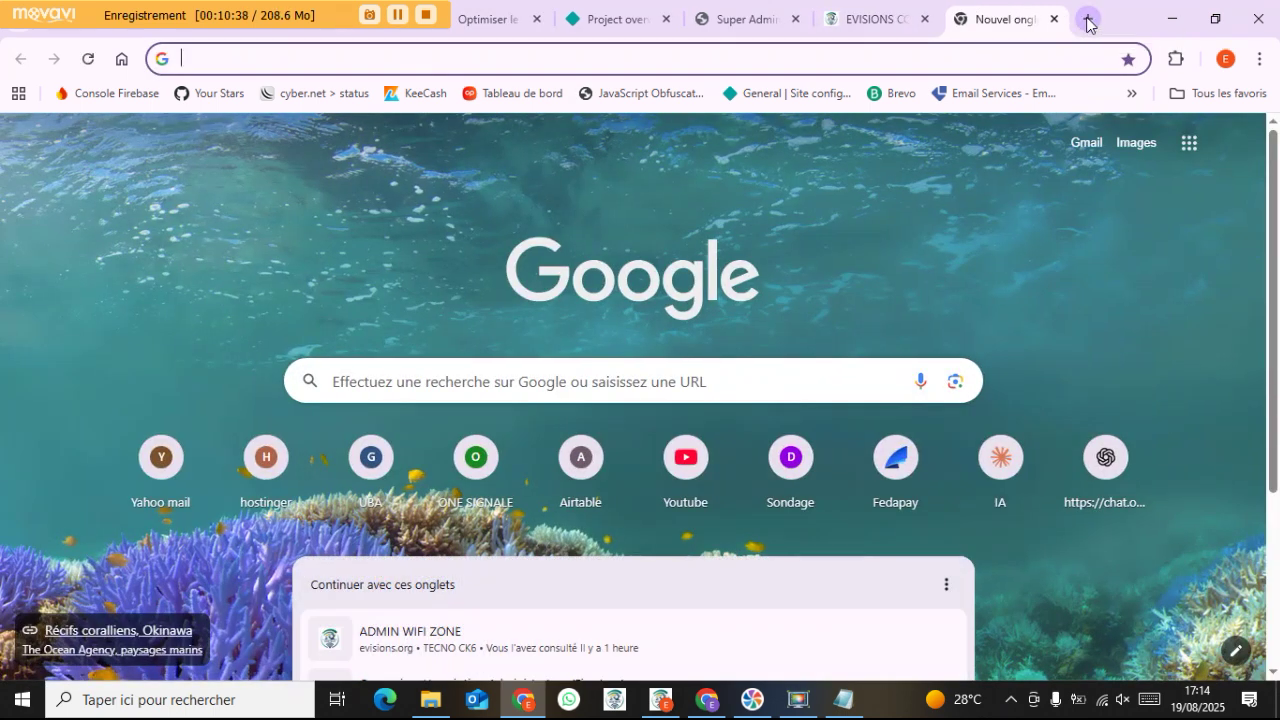
{"action": "type", "text": "https://wifibeta.netlify.app/payer.html?s=Emma_jsLhaM&category=1Go%F0%9F%92%A03J"}
{"action": "key", "text": "Return"}
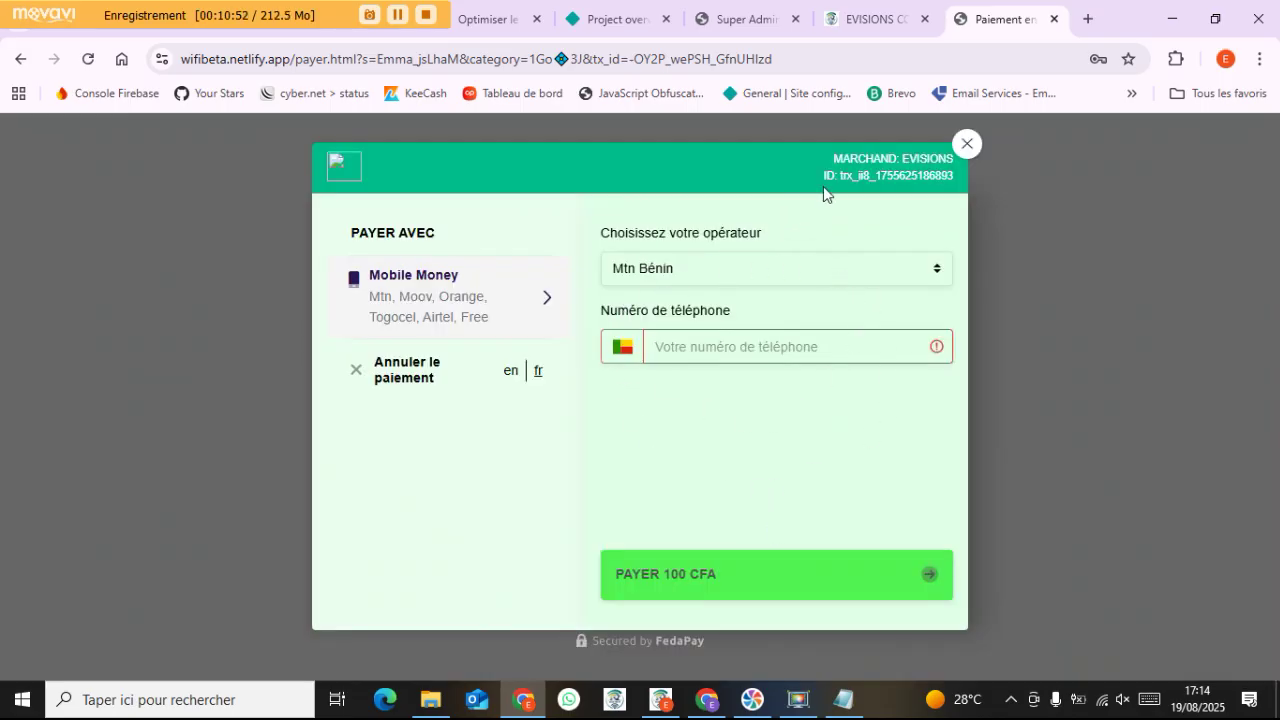
Cancel the 100 CFA FedaPay test payment and return to the captive portal configuration
{"action": "left_click", "coordinate": [398, 368]}
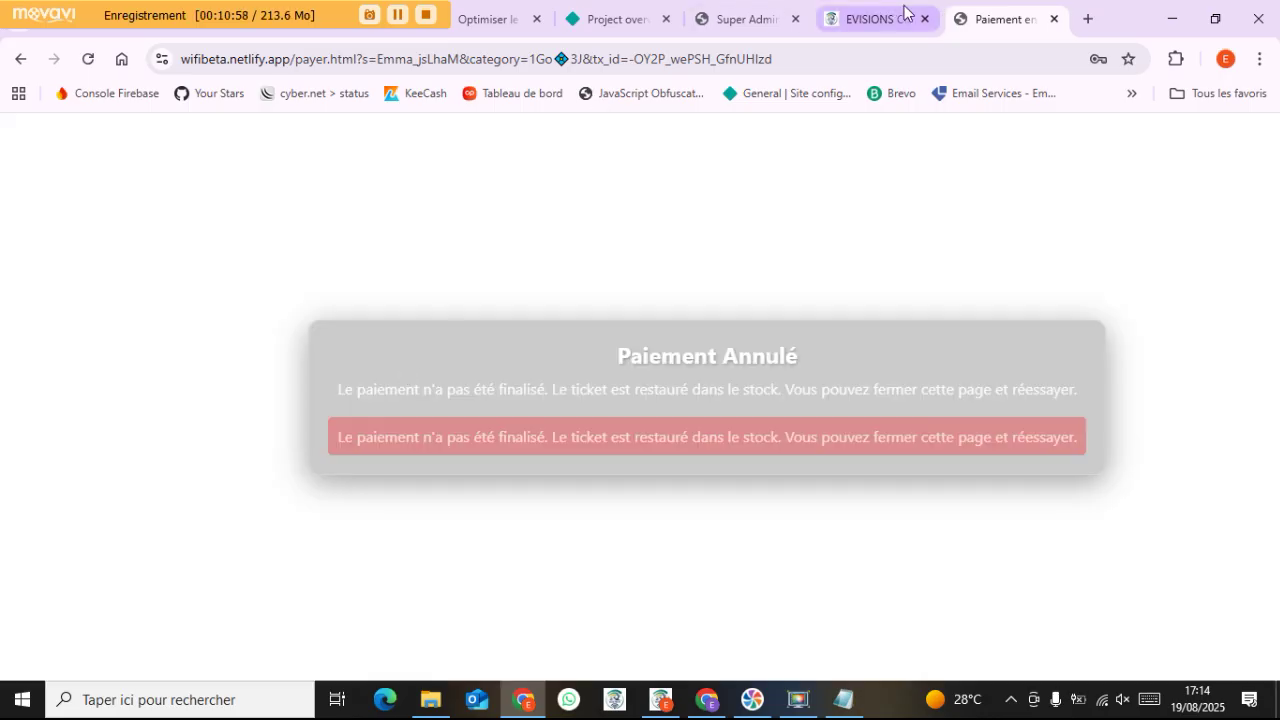
{"action": "left_click", "coordinate": [866, 19]}
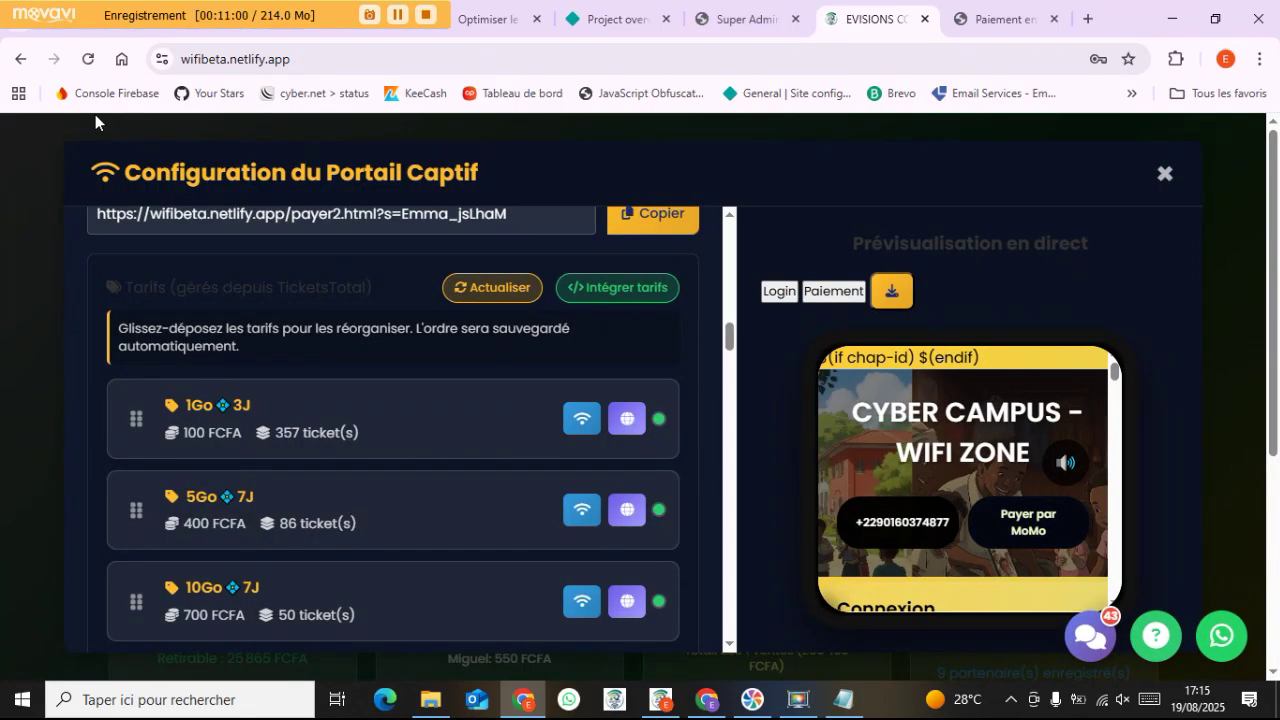
{"action": "scroll", "coordinate": [421, 391], "scroll_direction": "up", "scroll_amount": 1}
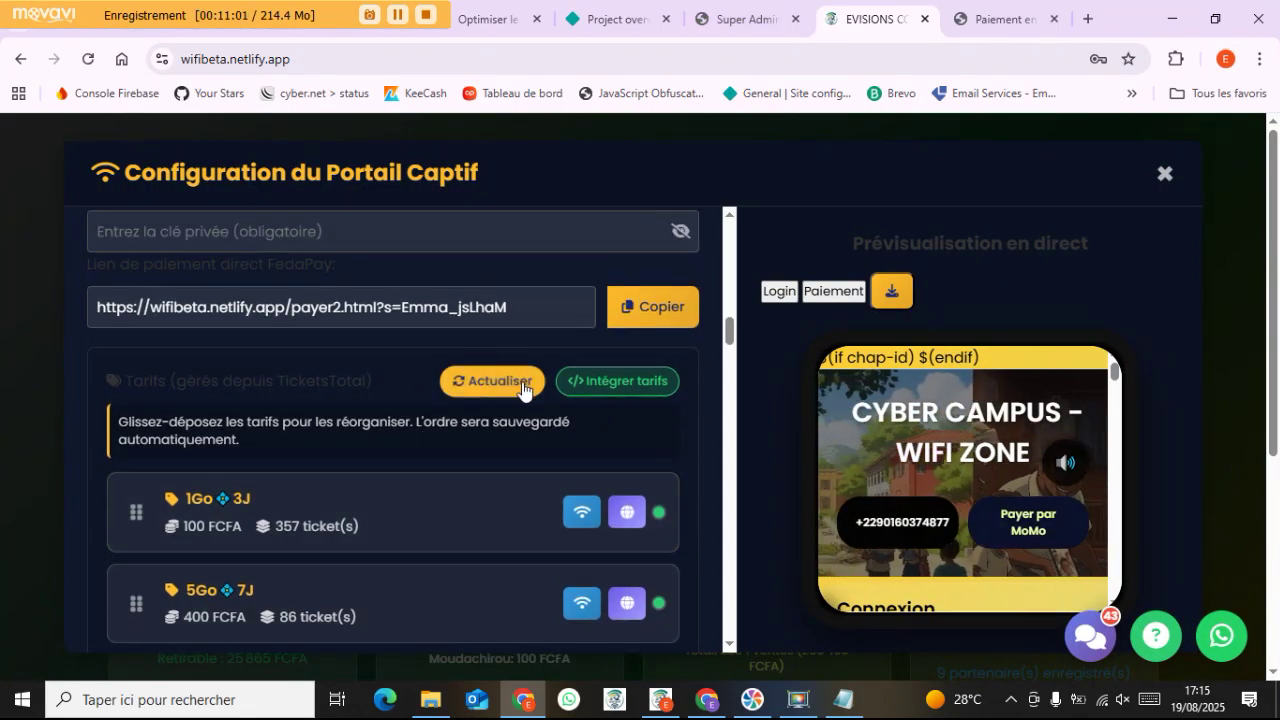
Generate the tariff-table integration code and scroll through the HTML code box
{"action": "left_click", "coordinate": [603, 391]}
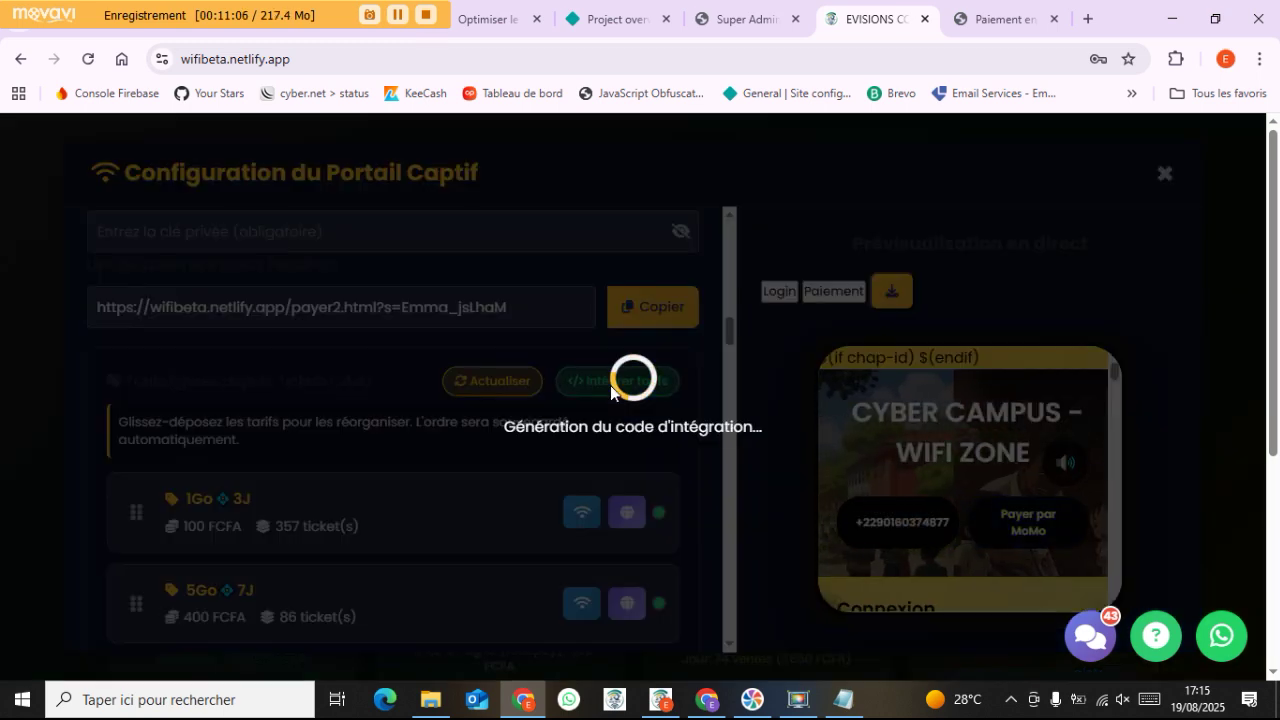
{"action": "scroll", "coordinate": [786, 384], "scroll_direction": "down", "scroll_amount": 4}
{"action": "scroll", "coordinate": [792, 368], "scroll_direction": "up", "scroll_amount": 3}
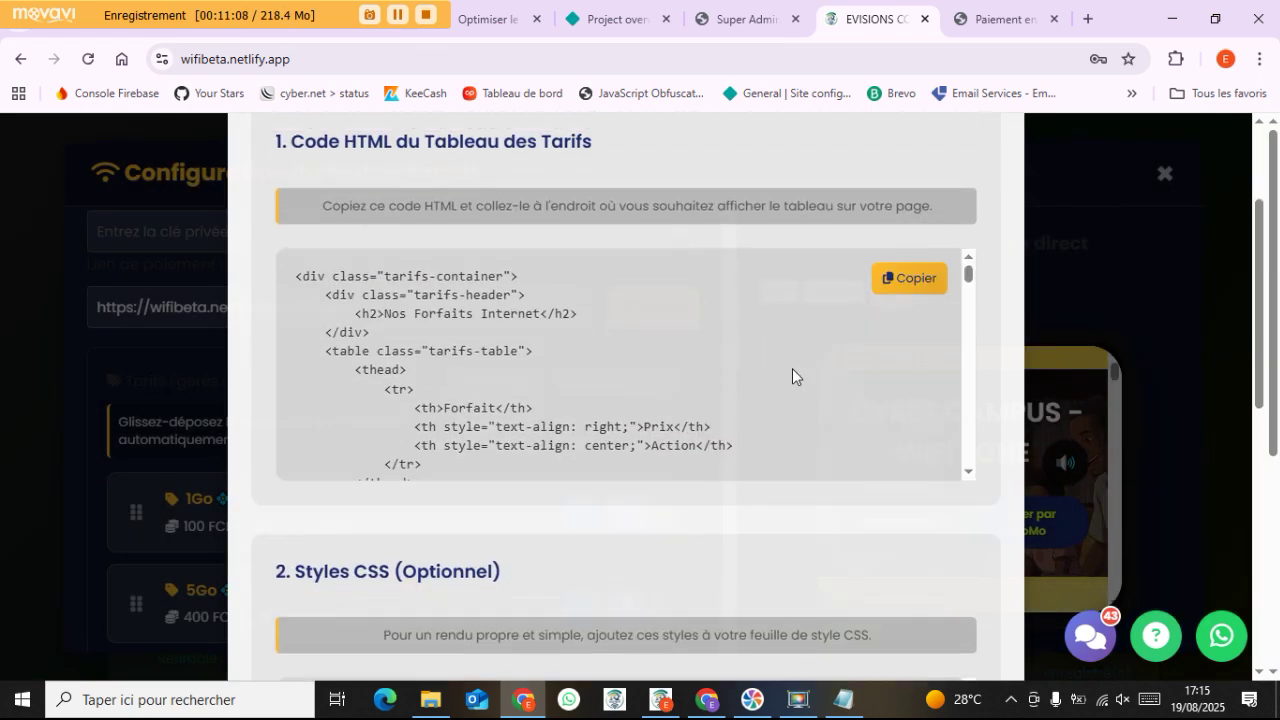
{"action": "scroll", "coordinate": [860, 430], "scroll_direction": "down", "scroll_amount": 8}
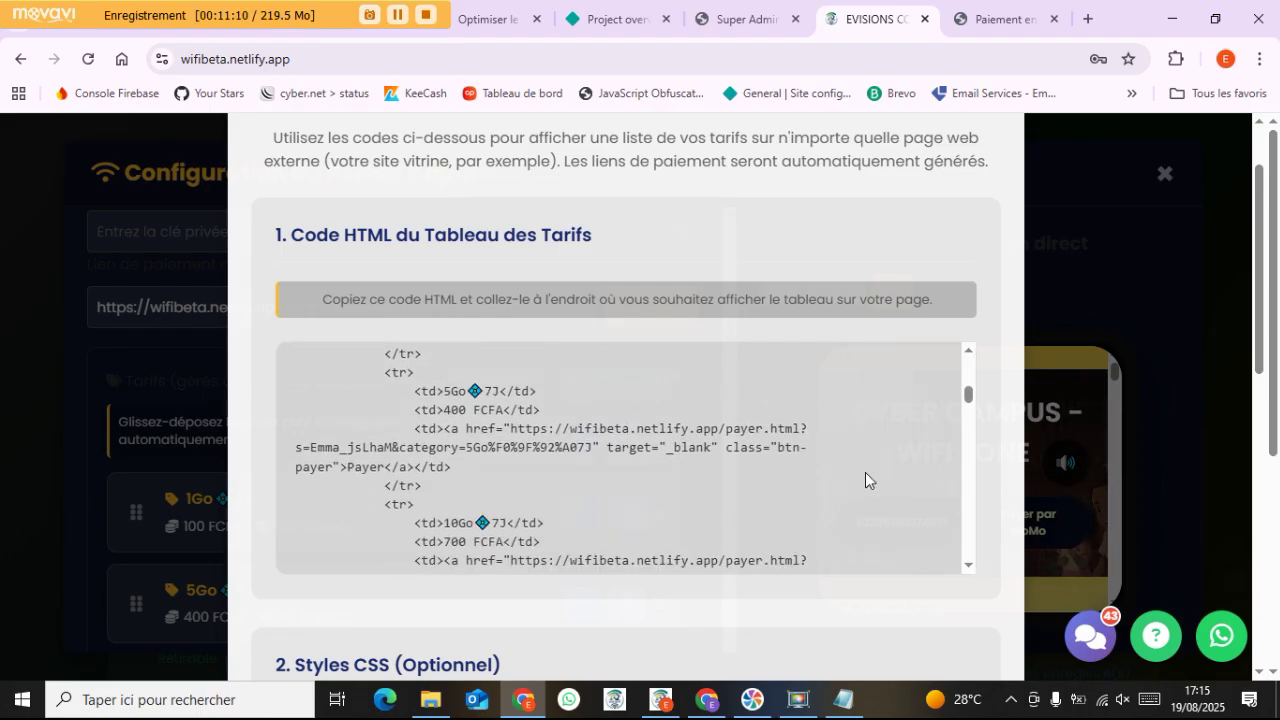
{"action": "scroll", "coordinate": [889, 479], "scroll_direction": "down", "scroll_amount": 8}
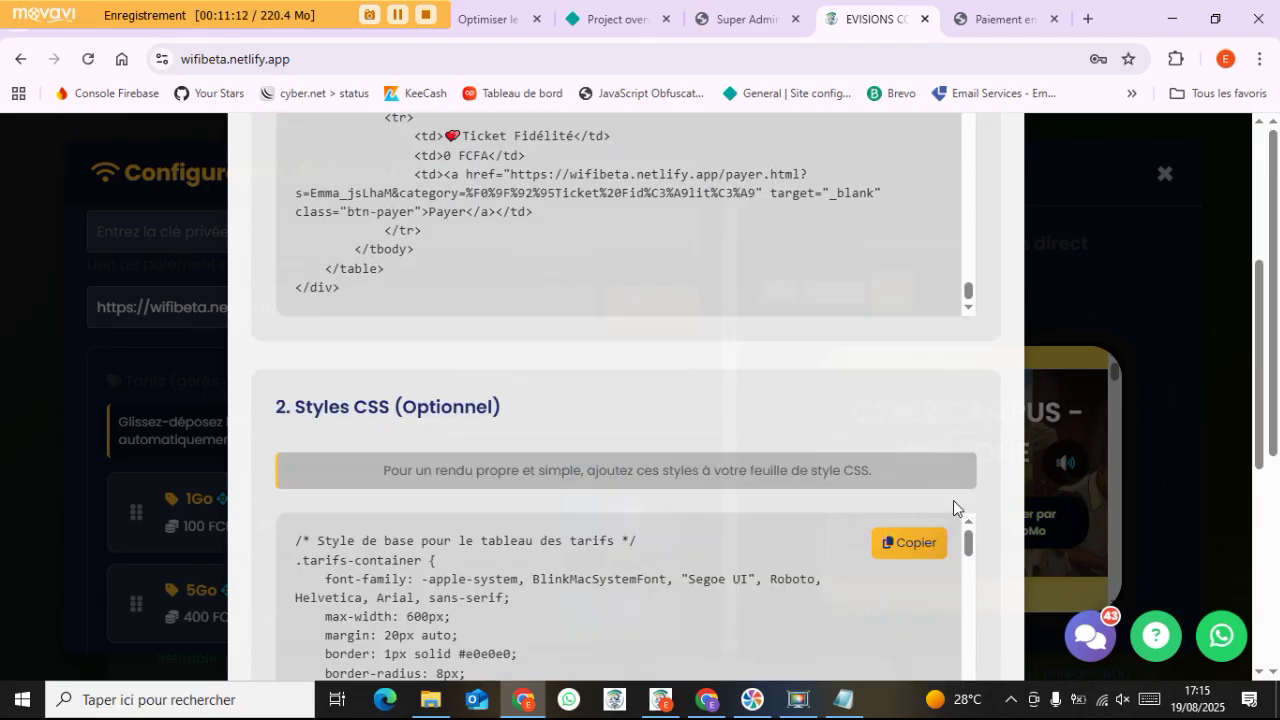
{"action": "scroll", "coordinate": [786, 324], "scroll_direction": "up", "scroll_amount": 3}
{"action": "scroll", "coordinate": [766, 377], "scroll_direction": "down", "scroll_amount": 3}
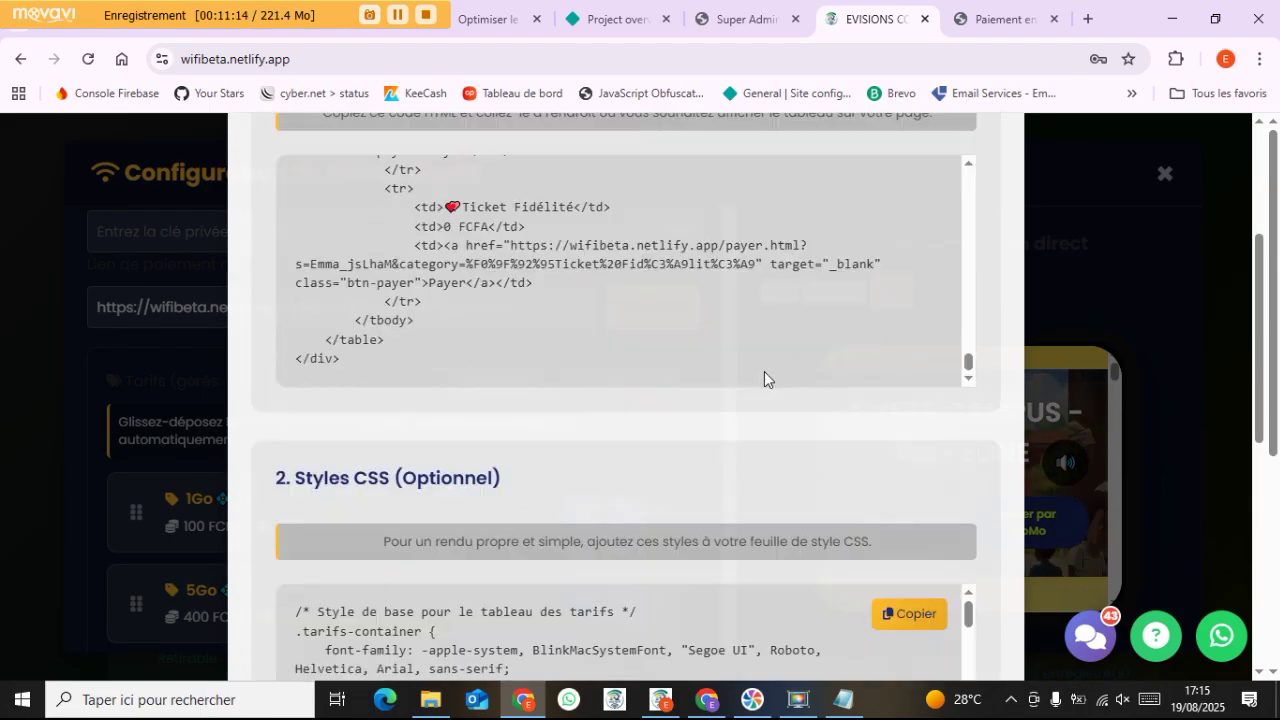
{"action": "scroll", "coordinate": [643, 229], "scroll_direction": "up", "scroll_amount": 3}
{"action": "scroll", "coordinate": [670, 258], "scroll_direction": "up", "scroll_amount": 8}
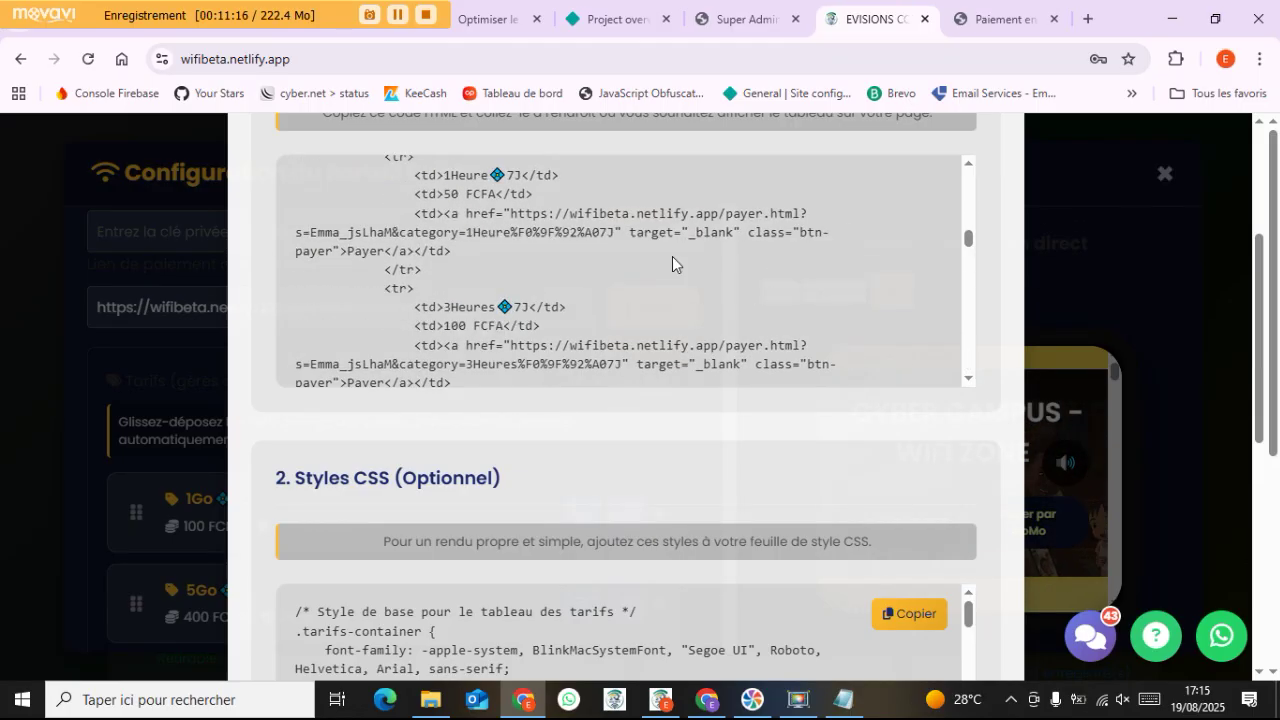
{"action": "scroll", "coordinate": [758, 263], "scroll_direction": "down", "scroll_amount": 5}
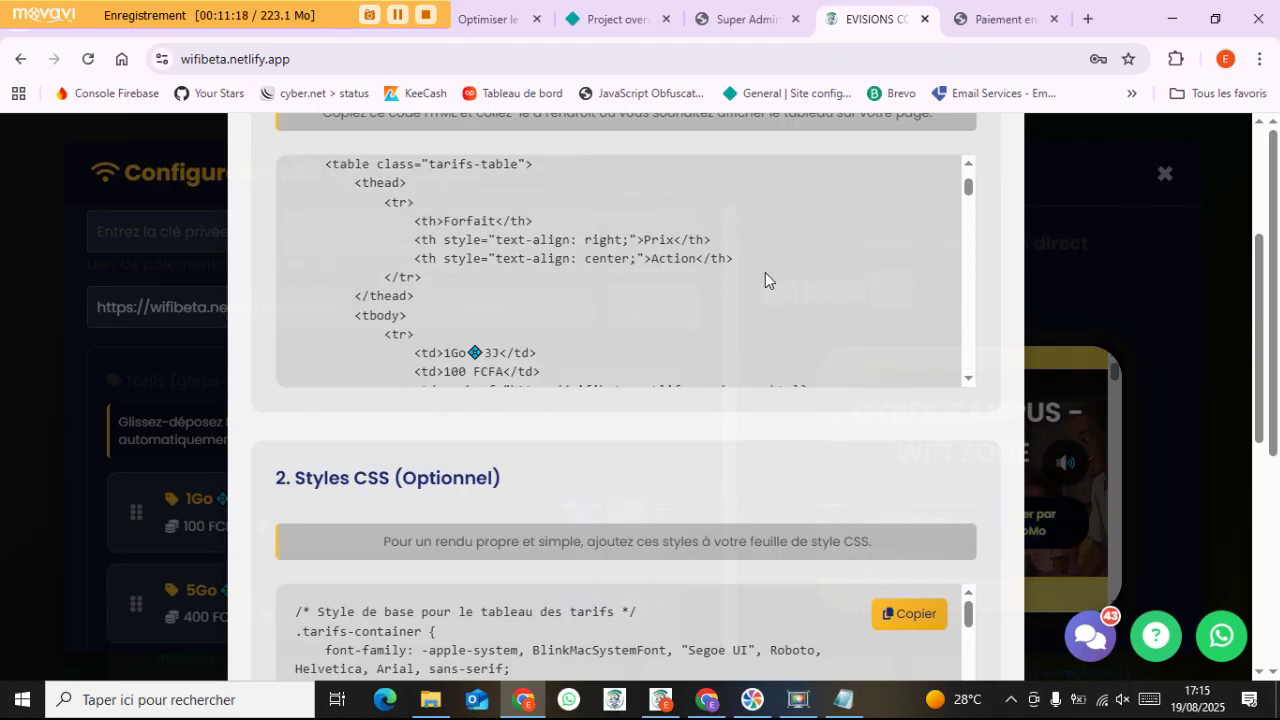
{"action": "scroll", "coordinate": [490, 215], "scroll_direction": "up", "scroll_amount": 1}
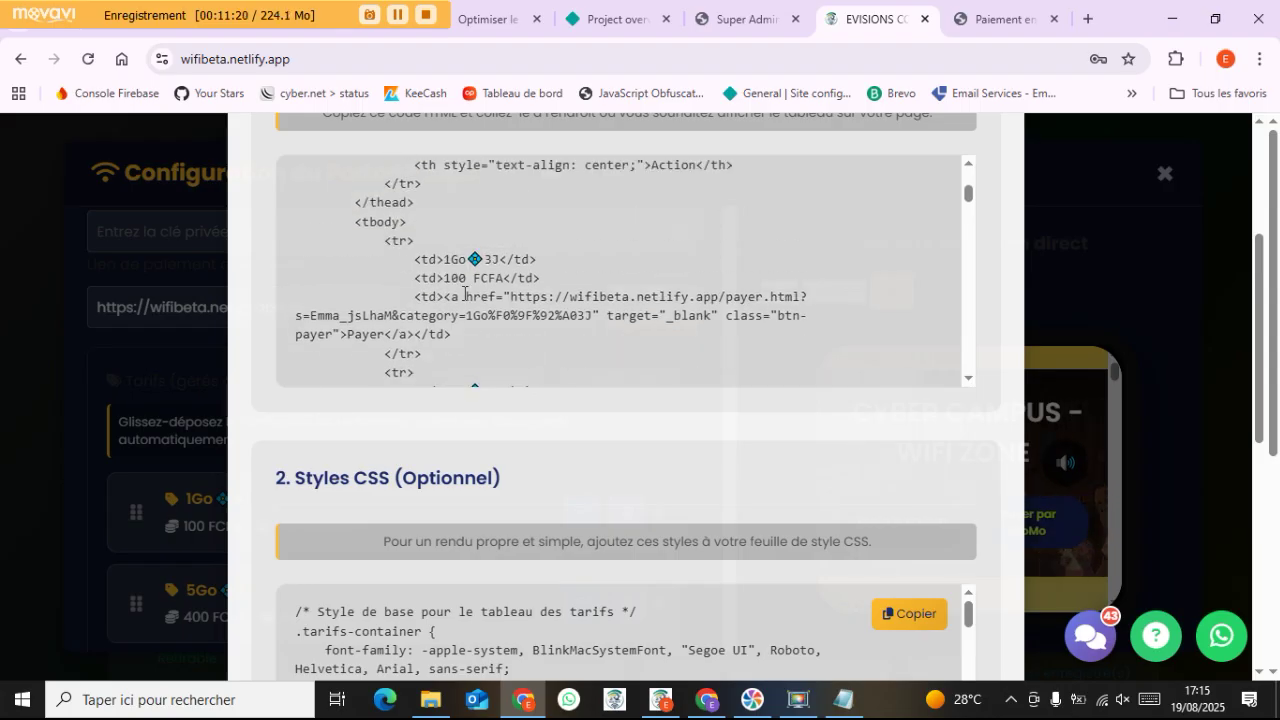
Highlight the 1Go tariff row's HTML, then deselect it and review the remaining Payer links
{"action": "left_click_drag", "start_coordinate": [532, 348], "coordinate": [320, 255]}
{"action": "left_click", "coordinate": [468, 288]}
{"action": "scroll", "coordinate": [500, 300], "scroll_direction": "down", "scroll_amount": 10}
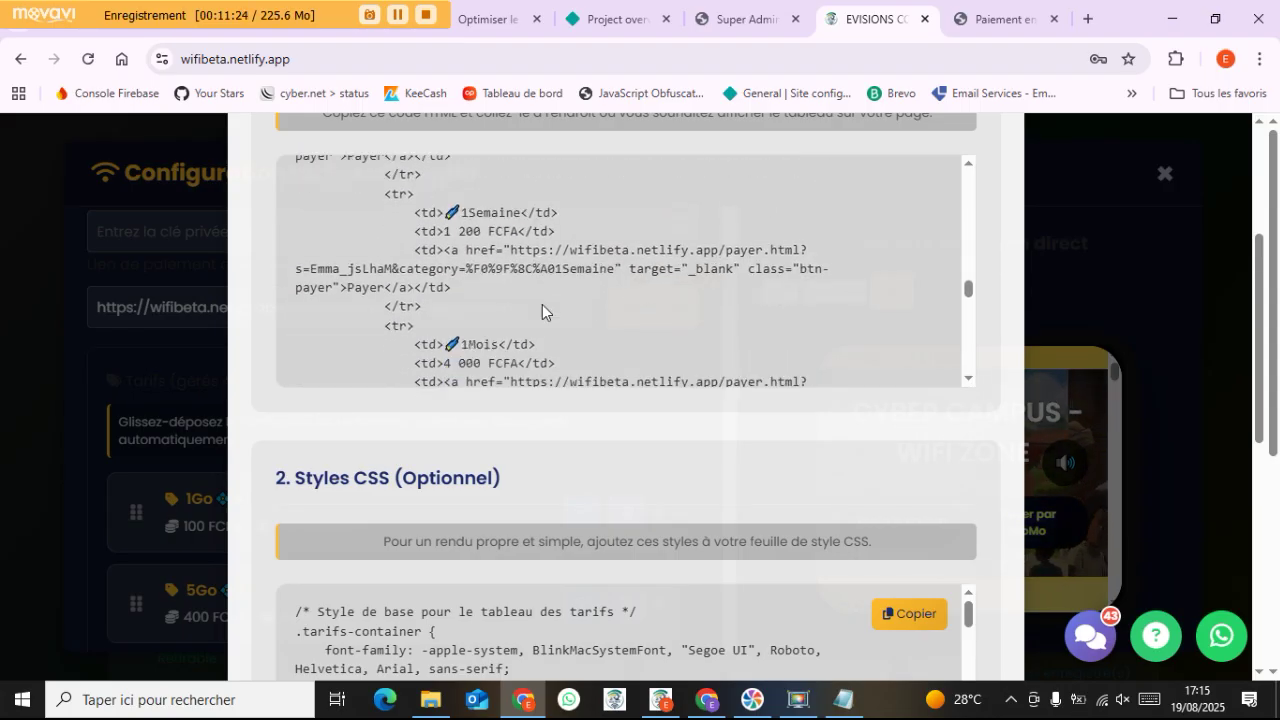
{"action": "scroll", "coordinate": [556, 318], "scroll_direction": "down", "scroll_amount": 3}
{"action": "scroll", "coordinate": [720, 294], "scroll_direction": "up", "scroll_amount": 5}
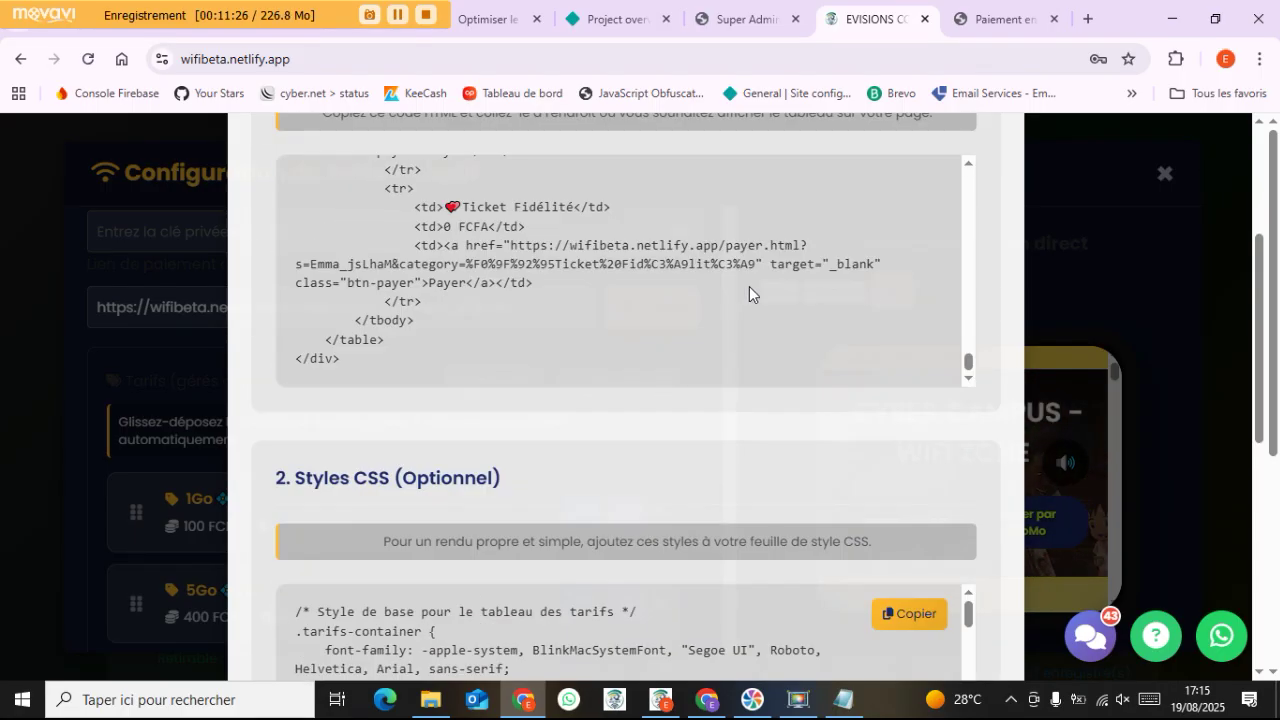
{"action": "scroll", "coordinate": [948, 331], "scroll_direction": "up", "scroll_amount": 2}
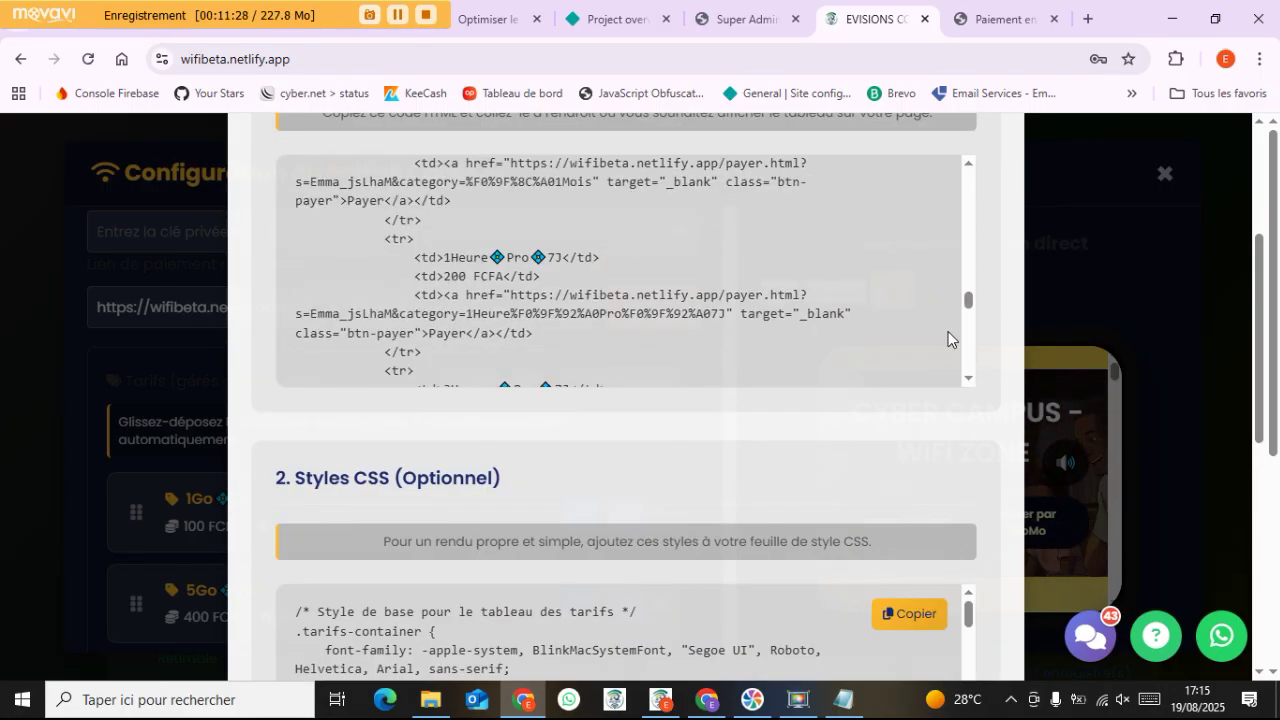
{"action": "scroll", "coordinate": [797, 440], "scroll_direction": "down", "scroll_amount": 1}
{"action": "scroll", "coordinate": [698, 416], "scroll_direction": "down", "scroll_amount": 2}
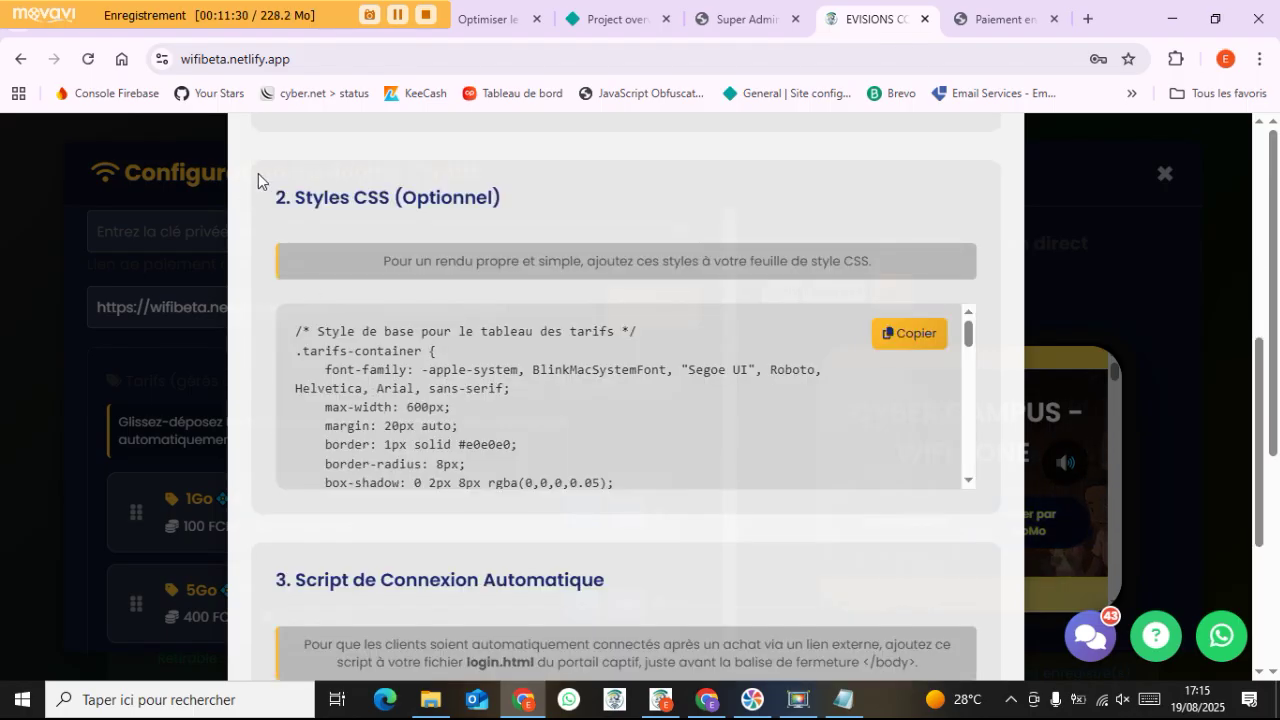
{"action": "left_click_drag", "start_coordinate": [277, 195], "coordinate": [540, 208]}
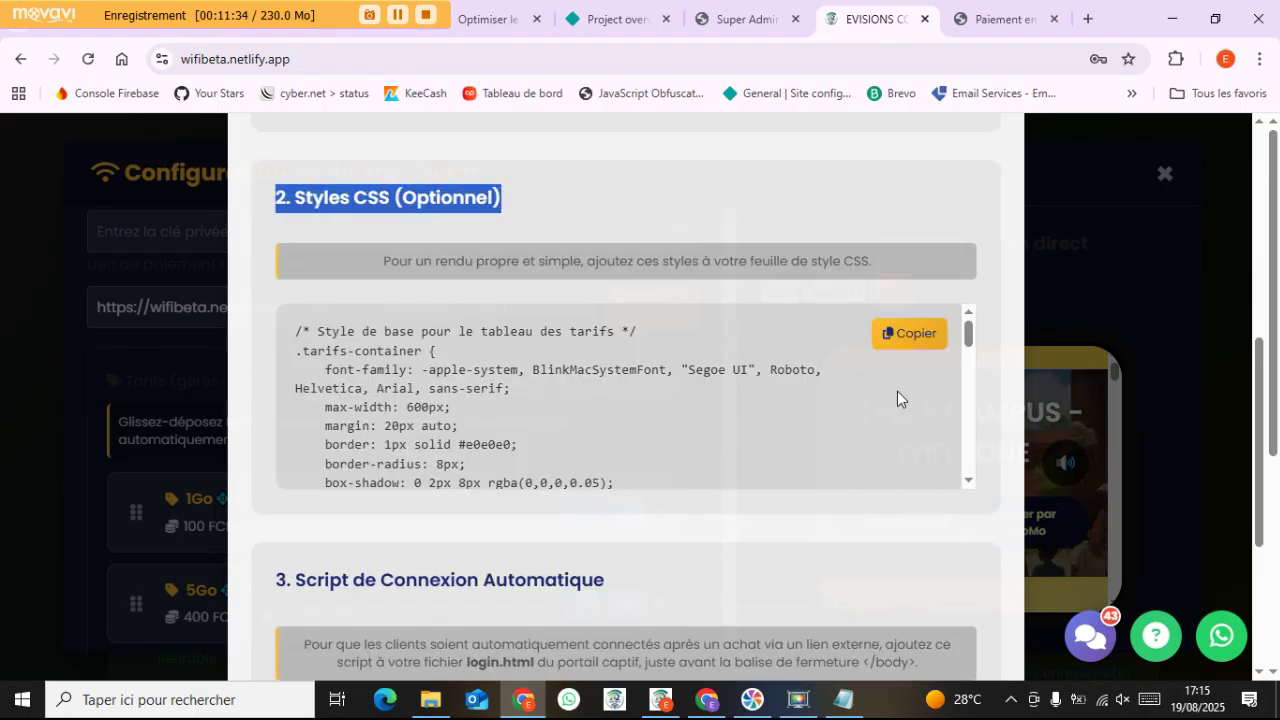
{"action": "scroll", "coordinate": [931, 434], "scroll_direction": "down", "scroll_amount": 10}
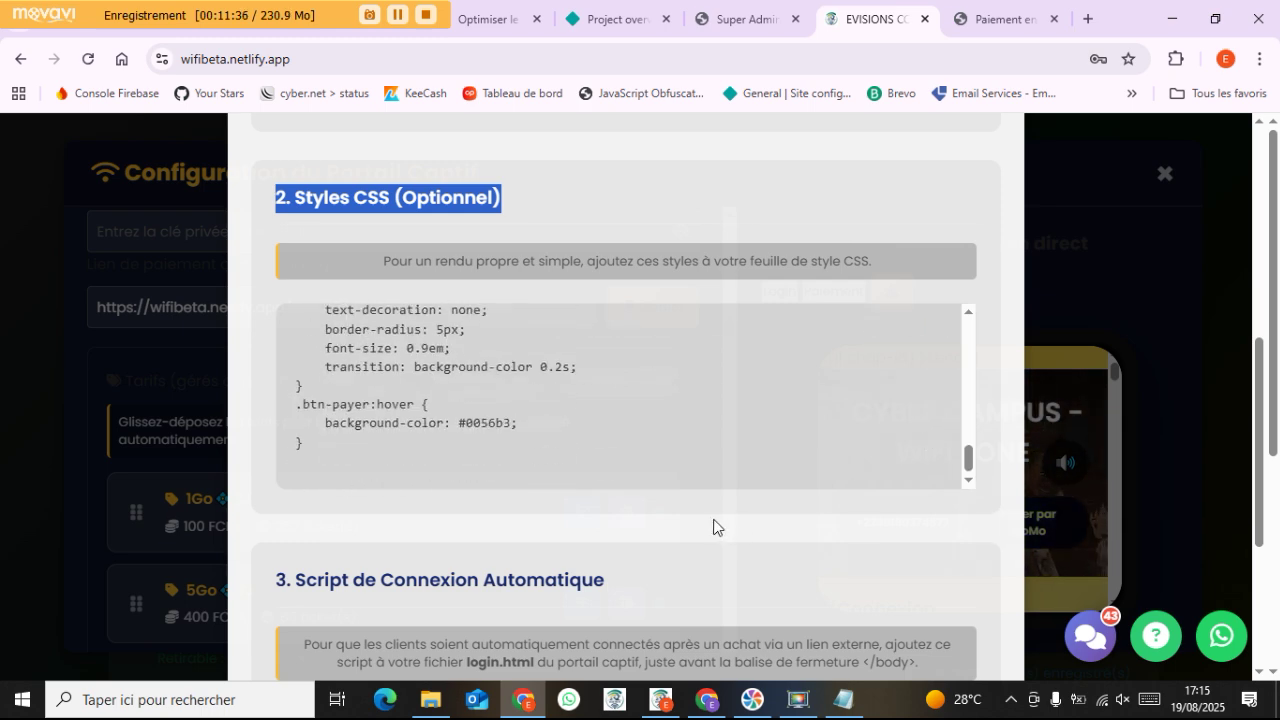
{"action": "scroll", "coordinate": [555, 406], "scroll_direction": "down", "scroll_amount": 3}
{"action": "scroll", "coordinate": [503, 482], "scroll_direction": "down", "scroll_amount": 1}
{"action": "scroll", "coordinate": [551, 509], "scroll_direction": "down", "scroll_amount": 3}
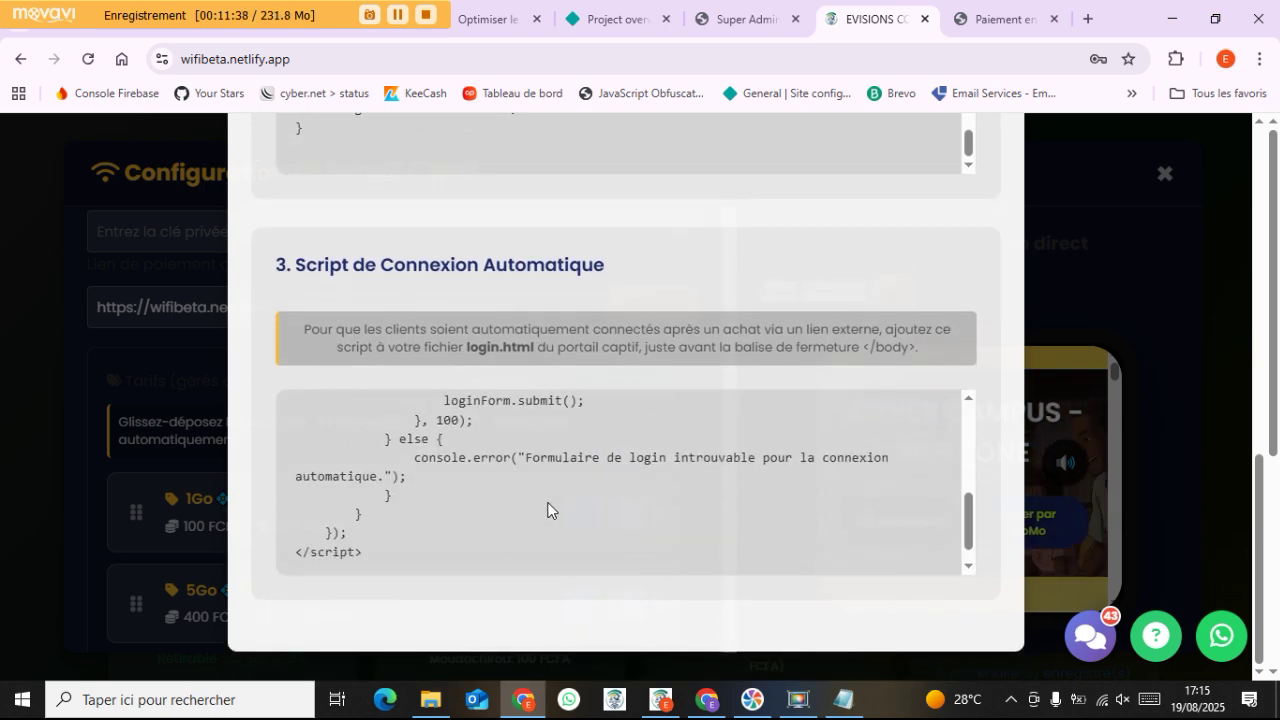
{"action": "scroll", "coordinate": [560, 500], "scroll_direction": "up", "scroll_amount": 5}
{"action": "scroll", "coordinate": [543, 488], "scroll_direction": "up", "scroll_amount": 3}
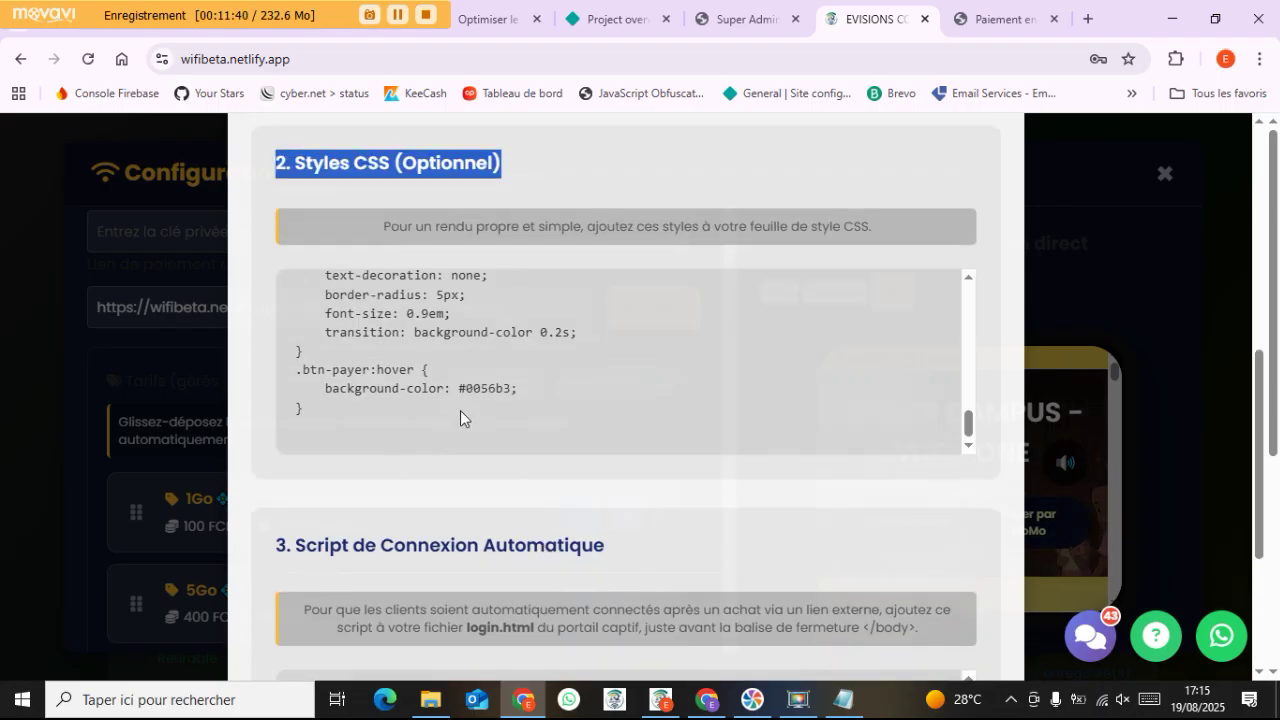
{"action": "scroll", "coordinate": [300, 525], "scroll_direction": "down", "scroll_amount": 3}
{"action": "left_click_drag", "start_coordinate": [299, 281], "coordinate": [634, 289]}
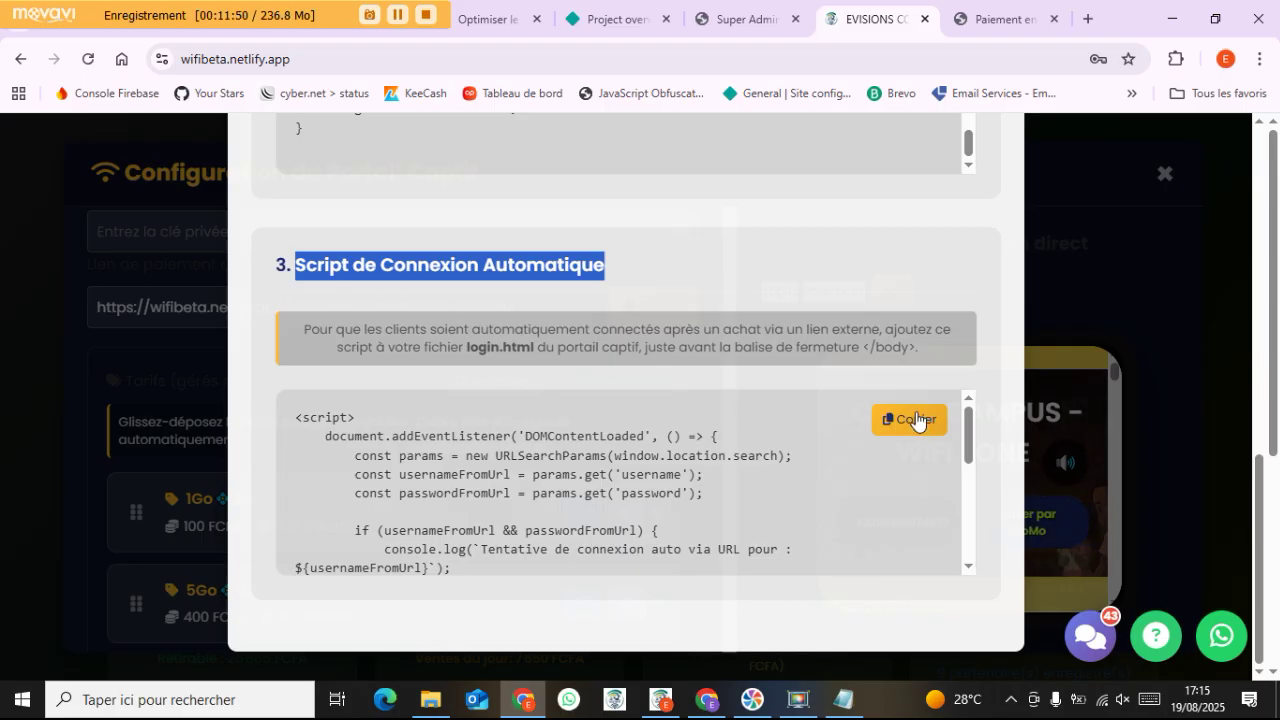
{"action": "scroll", "coordinate": [745, 470], "scroll_direction": "down", "scroll_amount": 8}
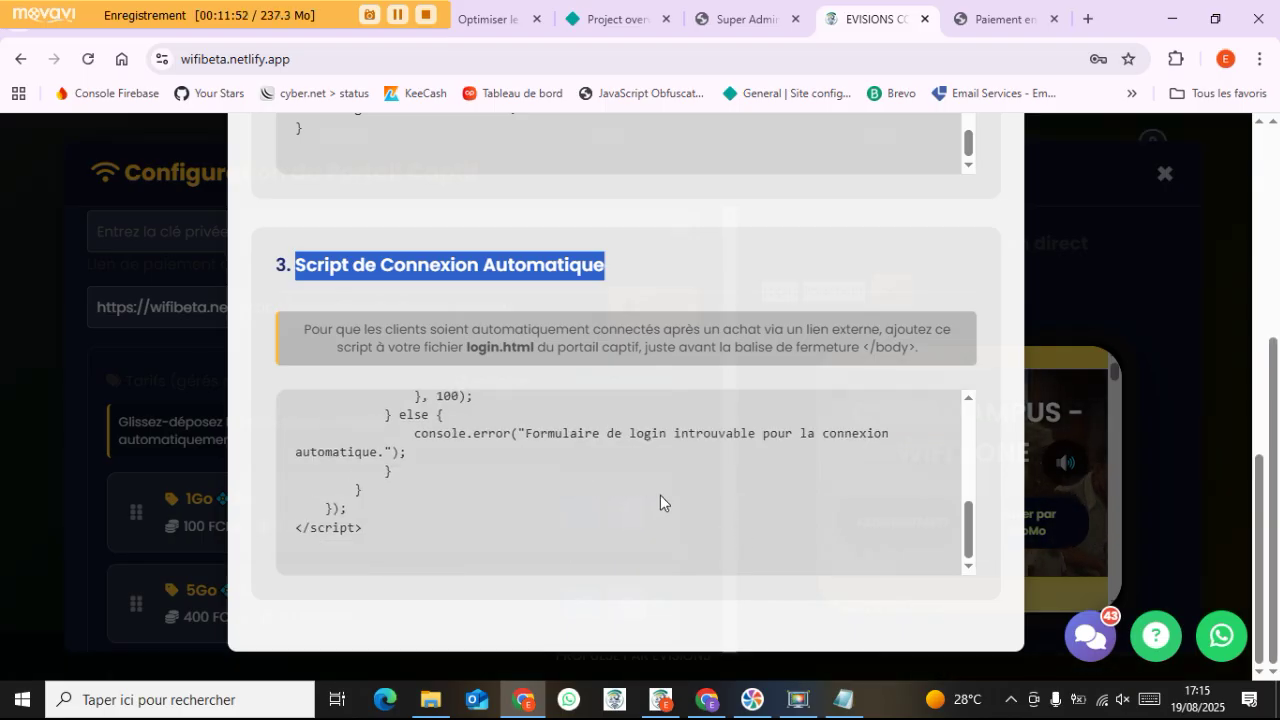
{"action": "scroll", "coordinate": [660, 495], "scroll_direction": "up", "scroll_amount": 6}
{"action": "scroll", "coordinate": [670, 496], "scroll_direction": "up", "scroll_amount": 10}
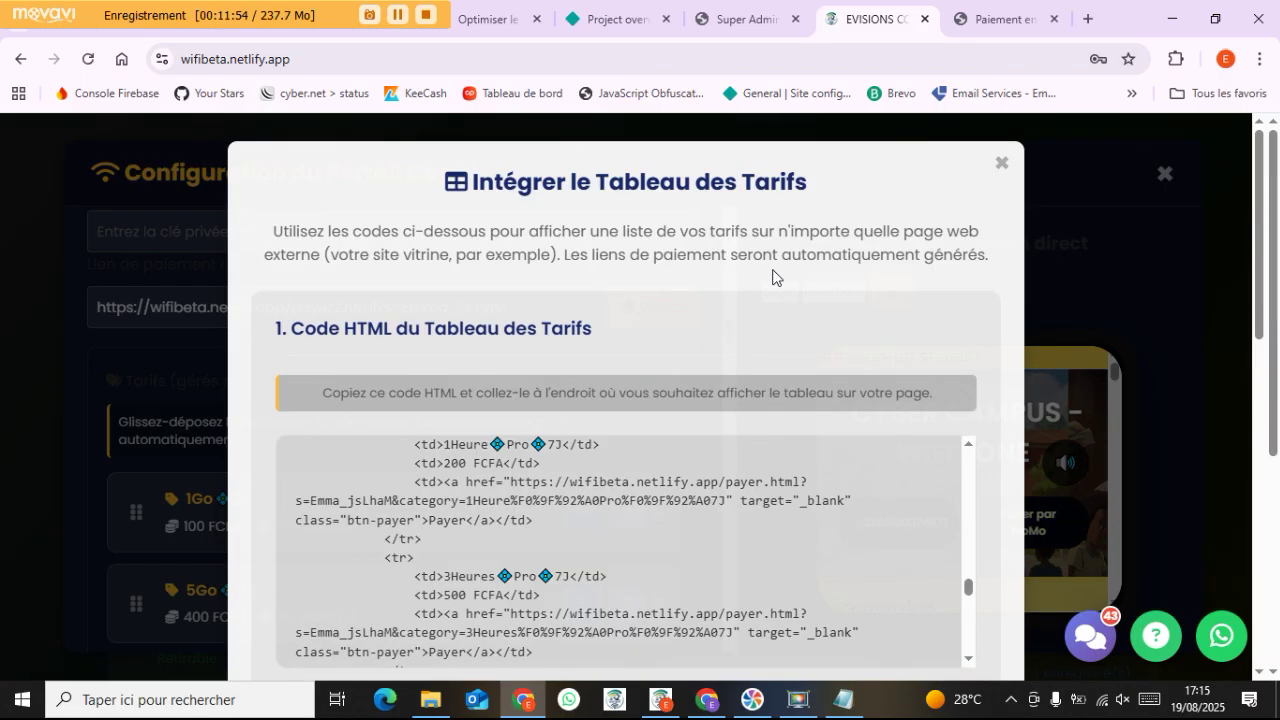
{"action": "left_click", "coordinate": [1003, 167]}
Scroll the portal configuration back up to Informations Générales showing CYBER CAMPUS - WIFI ZONE
{"action": "scroll", "coordinate": [466, 328], "scroll_direction": "up", "scroll_amount": 5}
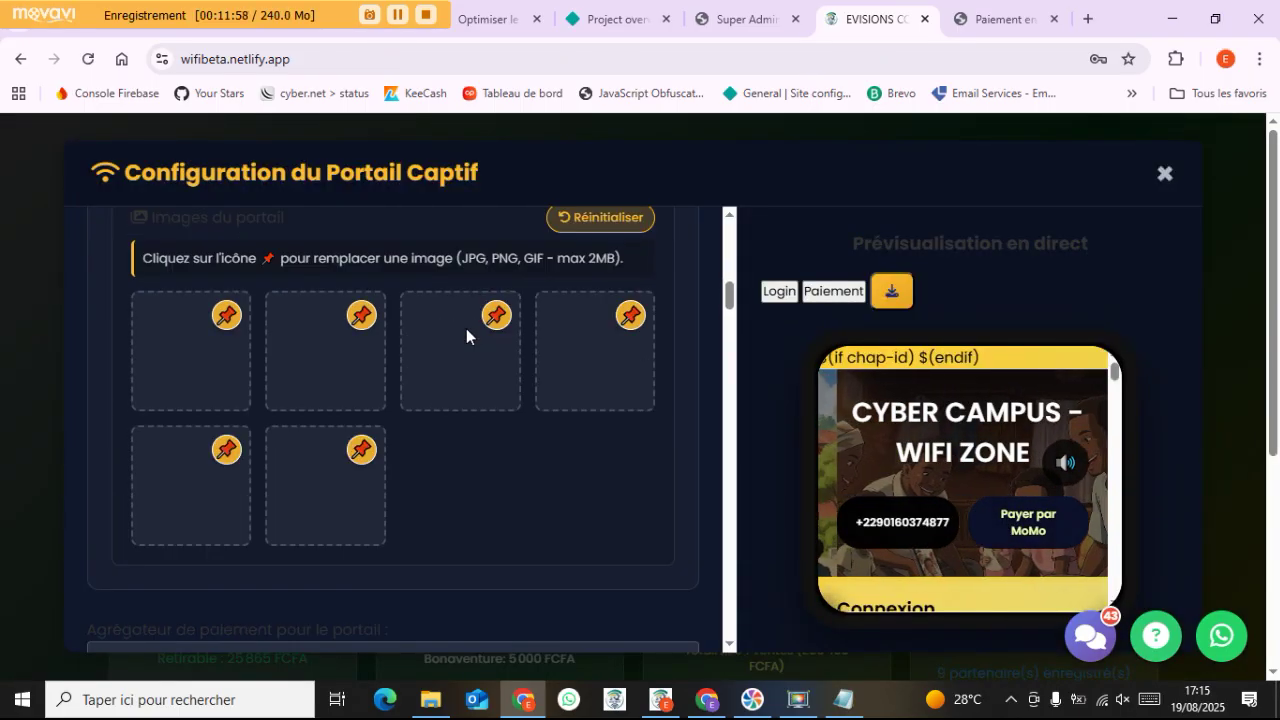
{"action": "scroll", "coordinate": [466, 328], "scroll_direction": "down", "scroll_amount": 3}
{"action": "scroll", "coordinate": [466, 328], "scroll_direction": "down", "scroll_amount": 12}
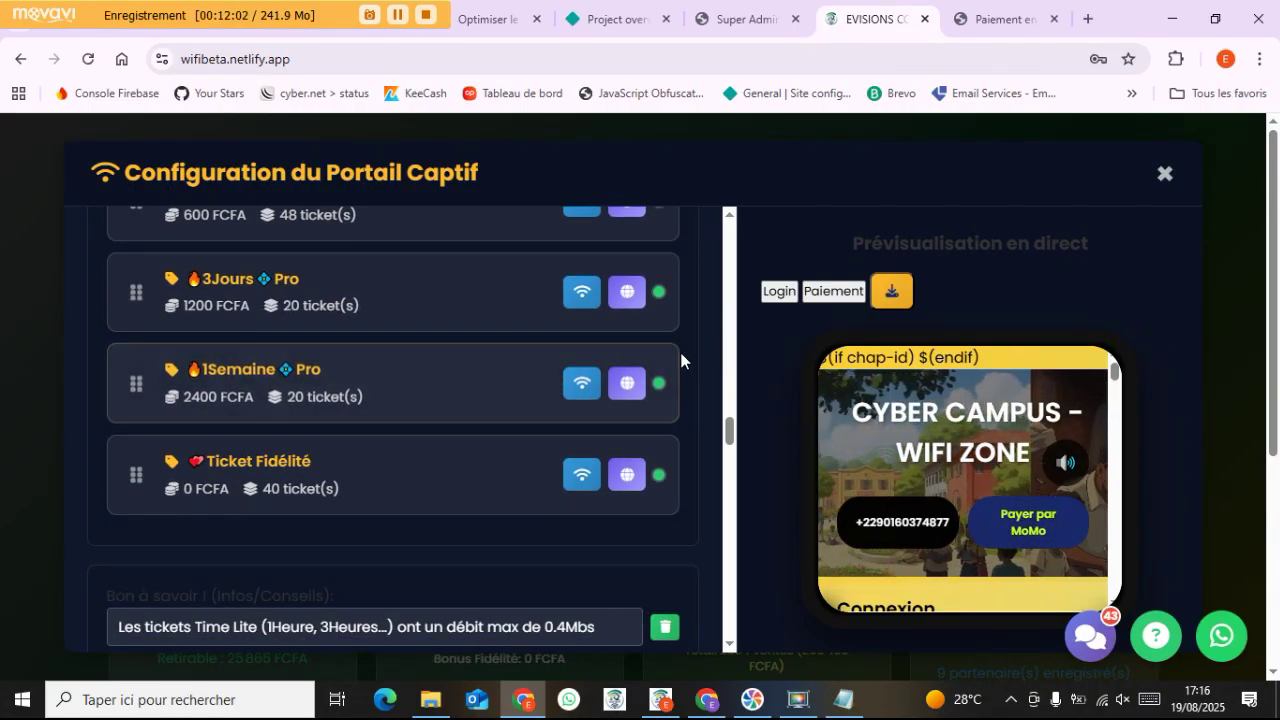
{"action": "scroll", "coordinate": [686, 321], "scroll_direction": "up", "scroll_amount": 15}
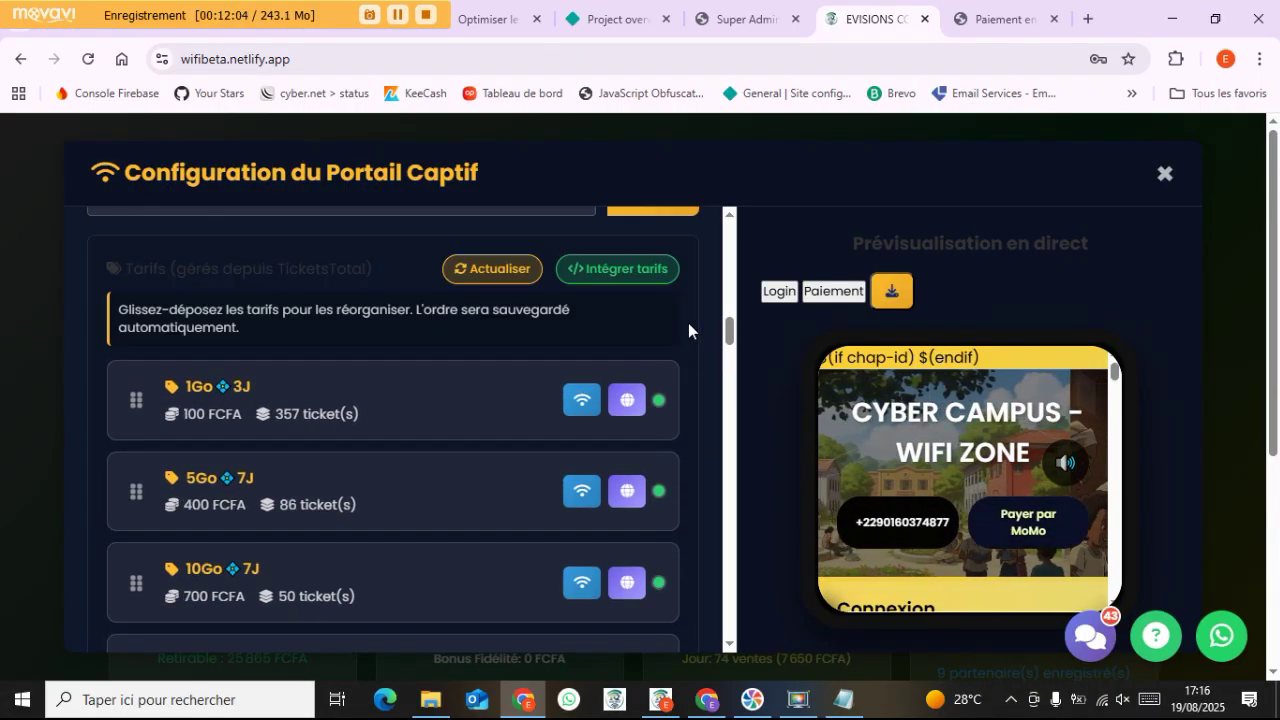
{"action": "scroll", "coordinate": [688, 330], "scroll_direction": "up", "scroll_amount": 5}
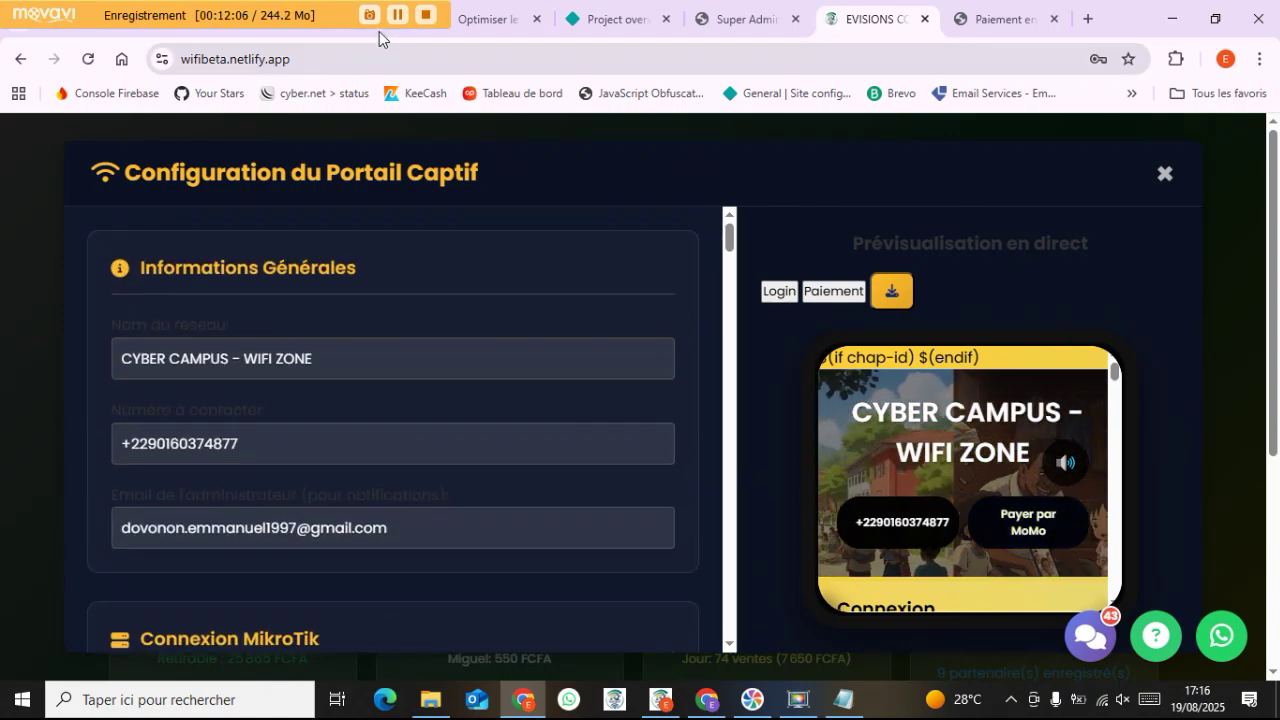